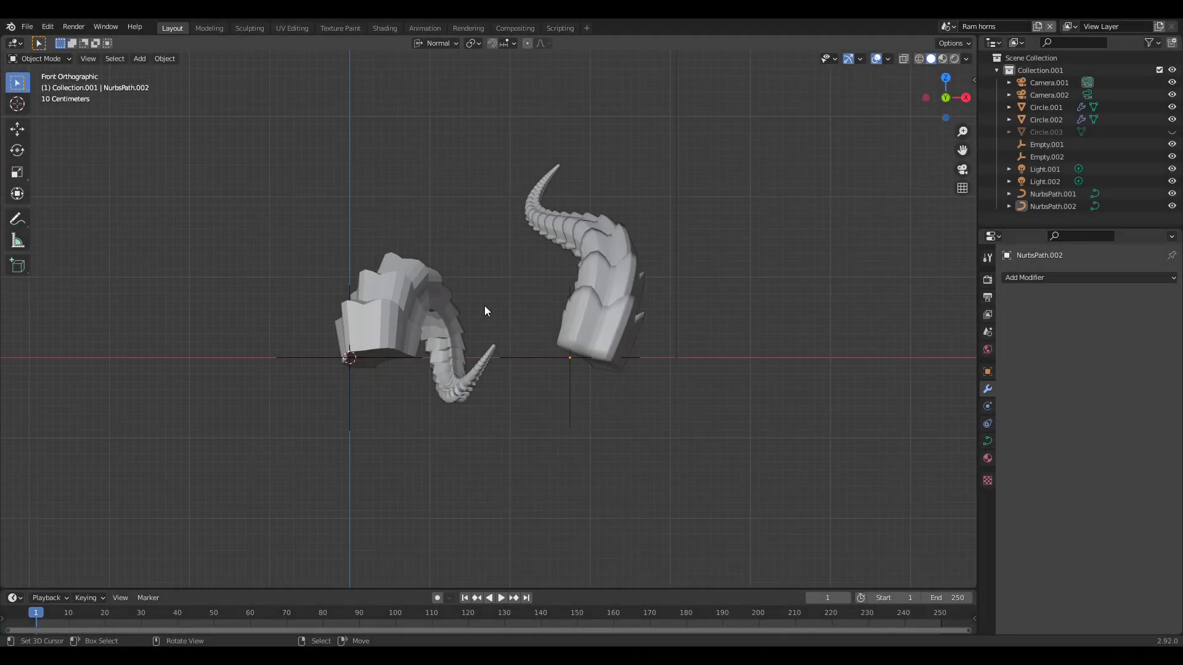
Select the path curve that guides the ram horn at the world origin and open its control points for editing.
{"action": "mouse_move", "coordinate": [516, 282]}
{"action": "middle_mouse_down"}
{"action": "mouse_move", "coordinate": [526, 262]}
{"action": "mouse_move", "coordinate": [464, 306]}
{"action": "mouse_move", "coordinate": [628, 271]}
{"action": "mouse_move", "coordinate": [496, 273]}
{"action": "middle_mouse_up"}
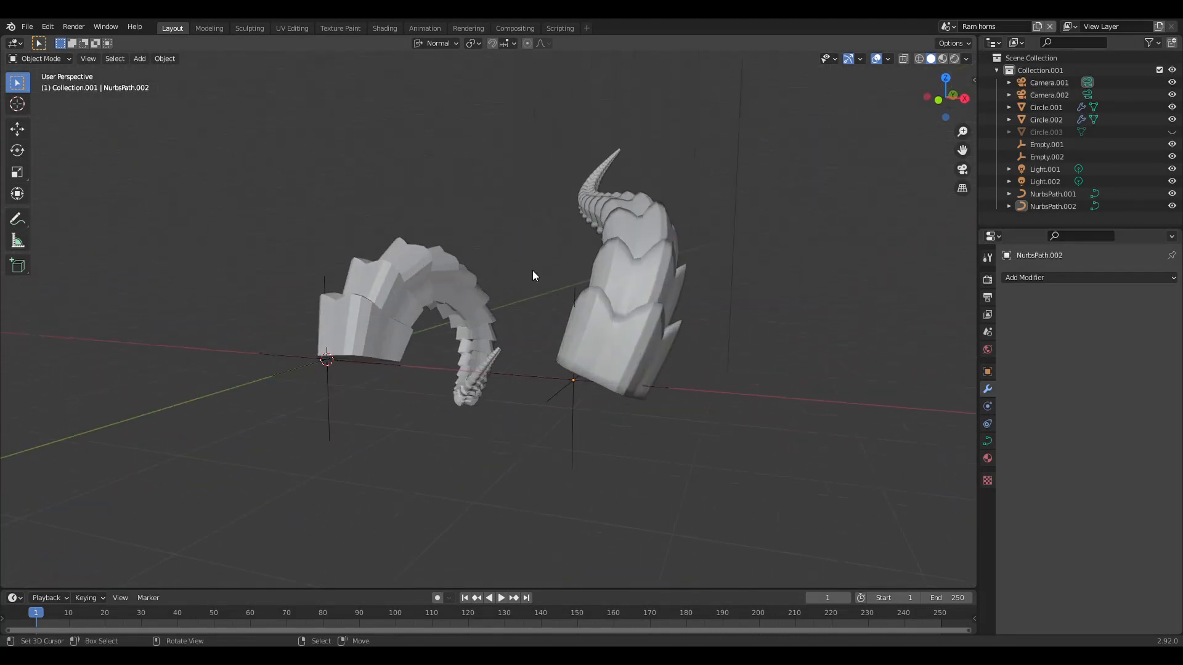
{"action": "key", "text": "KP_1"}
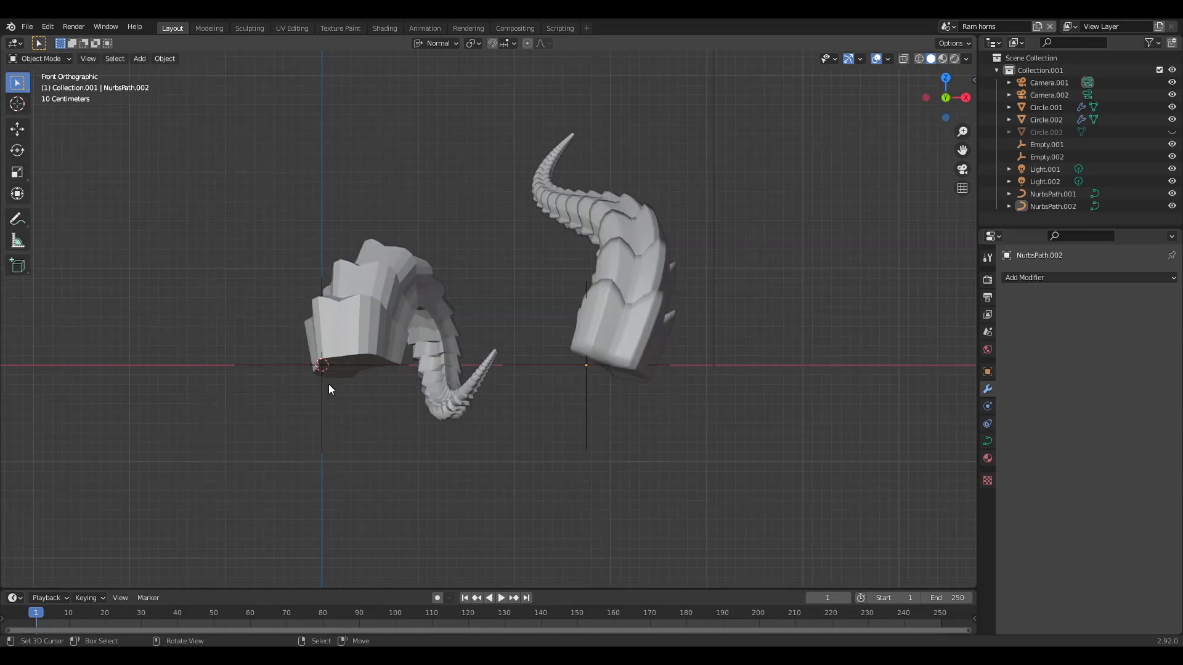
{"action": "left_click", "coordinate": [373, 291]}
{"action": "middle_click_drag", "start_coordinate": [522, 259], "coordinate": [481, 275]}
{"action": "key", "text": "alt+z"}
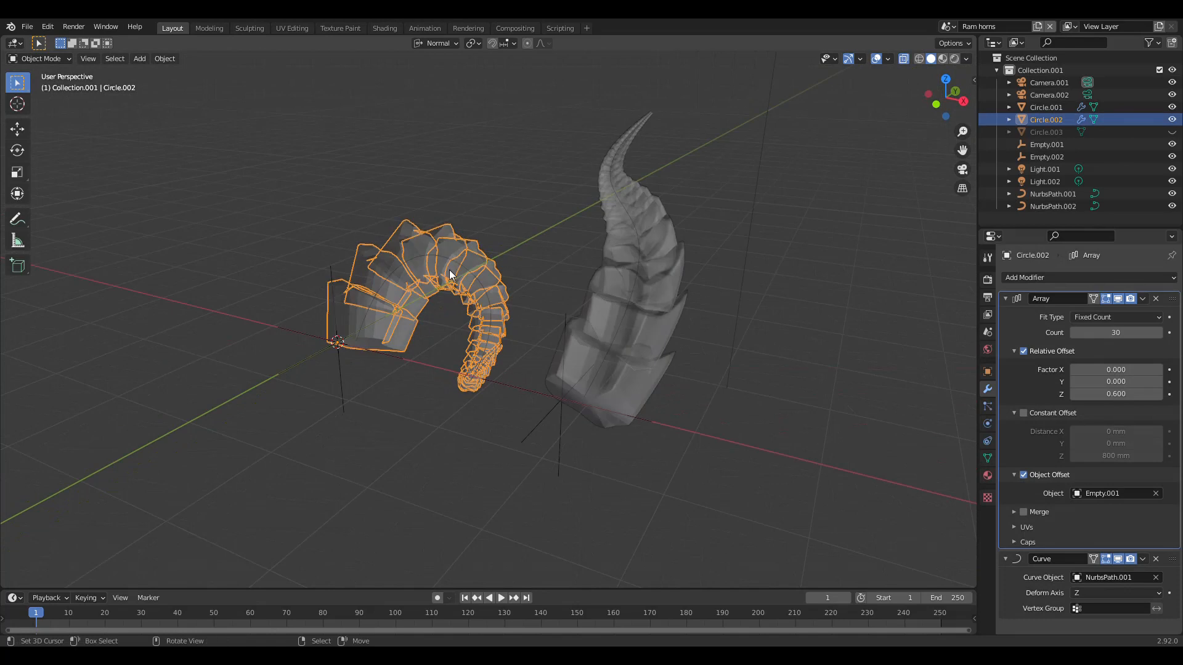
{"action": "left_click", "coordinate": [446, 257]}
{"action": "key", "text": "alt+z"}
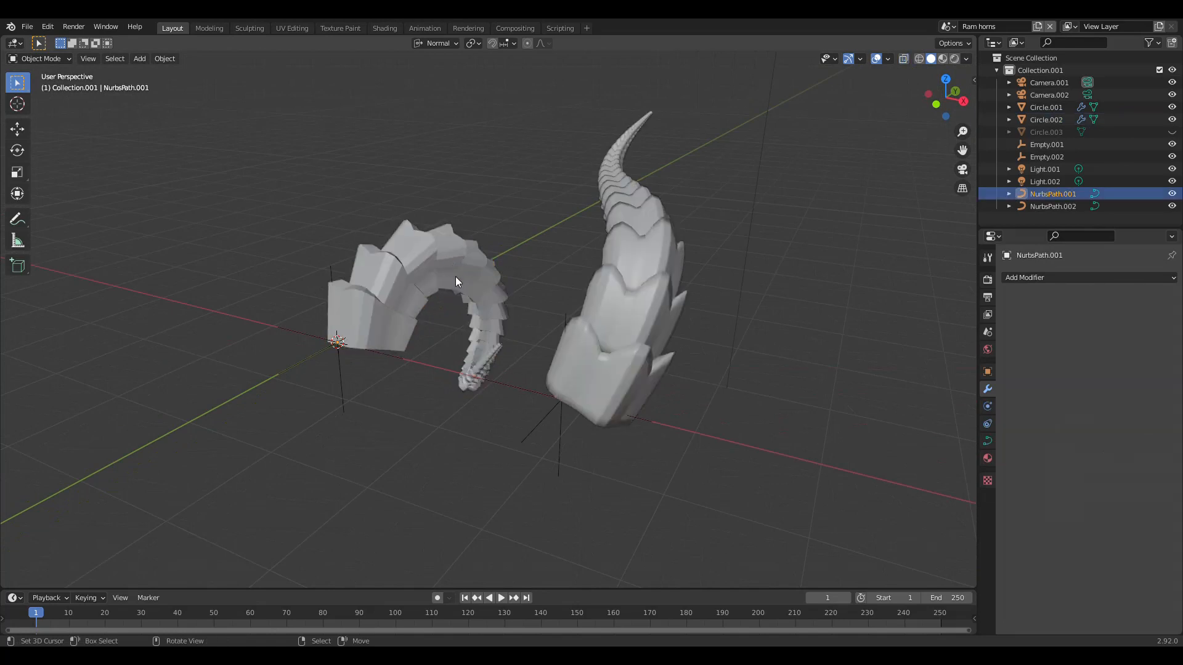
{"action": "key", "text": "Tab"}
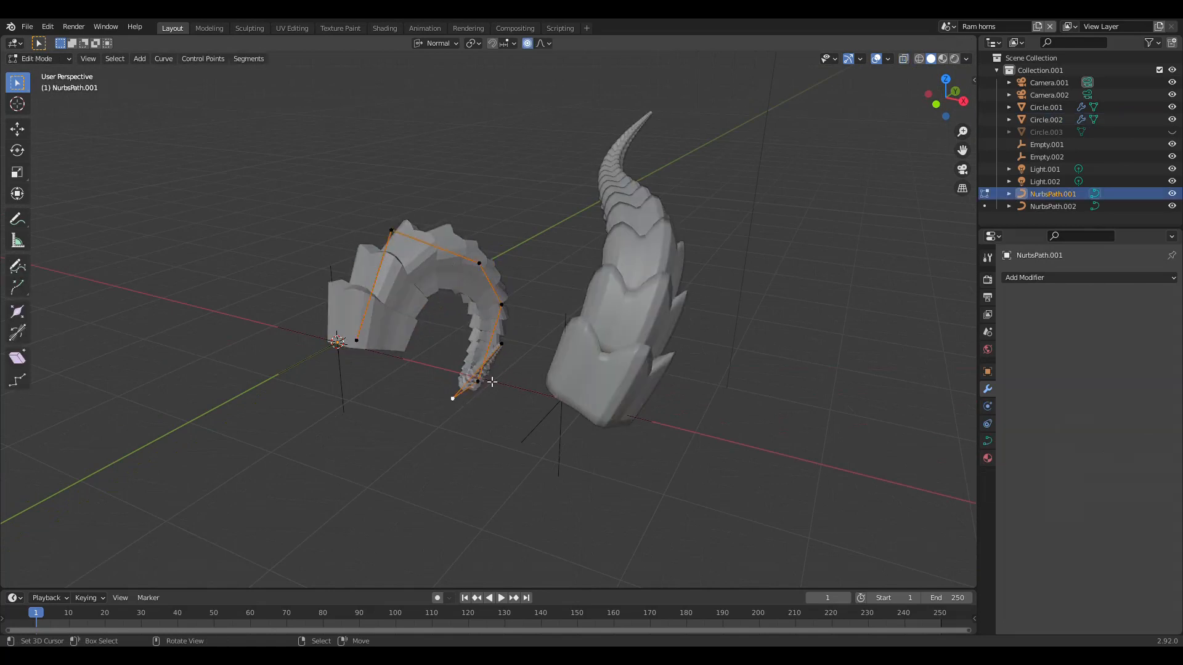
Try reshaping the horn by moving the tip, middle and upper control points of its path curve.
{"action": "mouse_move", "coordinate": [514, 348]}
{"action": "middle_mouse_down"}
{"action": "mouse_move", "coordinate": [507, 368]}
{"action": "mouse_move", "coordinate": [517, 346]}
{"action": "middle_mouse_up"}
{"action": "key", "text": "g"}
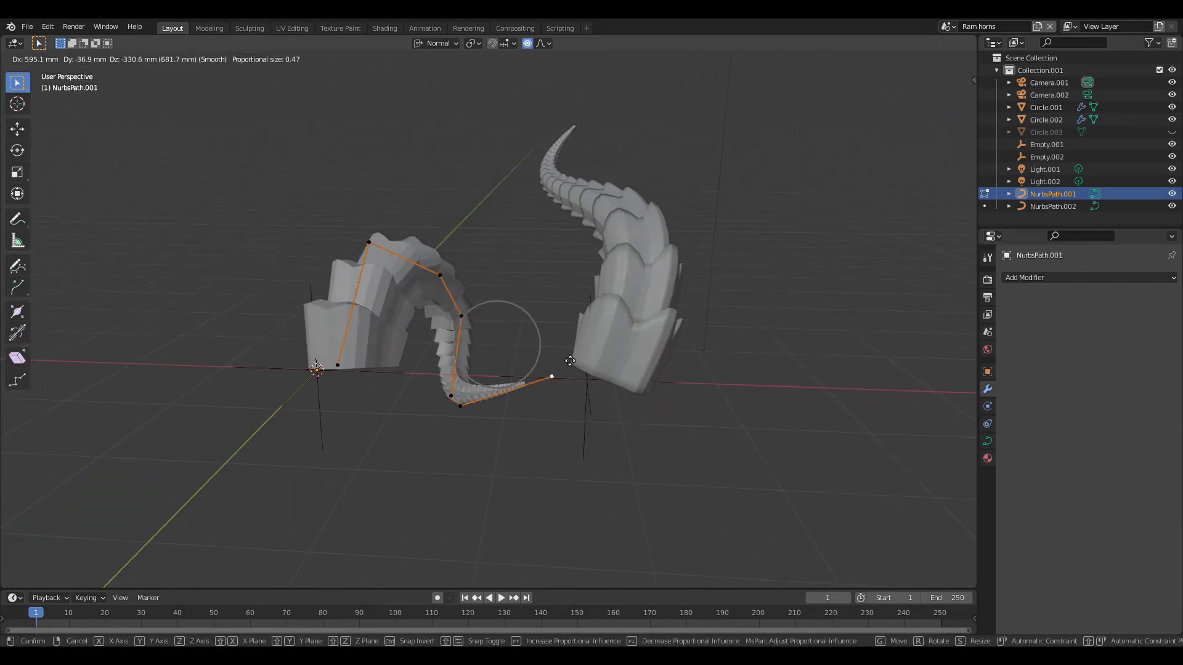
{"action": "left_click", "coordinate": [360, 434]}
{"action": "left_click", "coordinate": [444, 275]}
{"action": "key", "text": "g"}
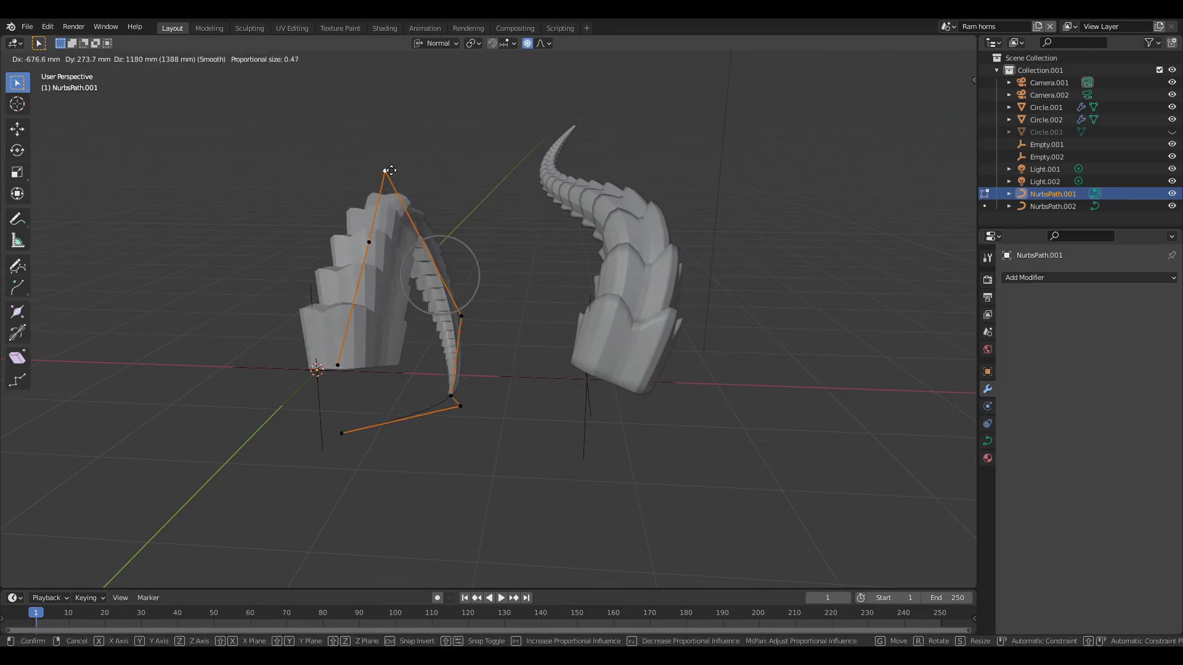
{"action": "left_click", "coordinate": [221, 277]}
{"action": "right_click_drag", "start_coordinate": [372, 245], "coordinate": [232, 321]}
{"action": "middle_click_drag", "start_coordinate": [232, 322], "coordinate": [454, 388]}
{"action": "right_click_drag", "start_coordinate": [507, 323], "coordinate": [502, 125]}
{"action": "middle_click_drag", "start_coordinate": [400, 371], "coordinate": [454, 382]}
{"action": "right_click_drag", "start_coordinate": [451, 414], "coordinate": [487, 309]}
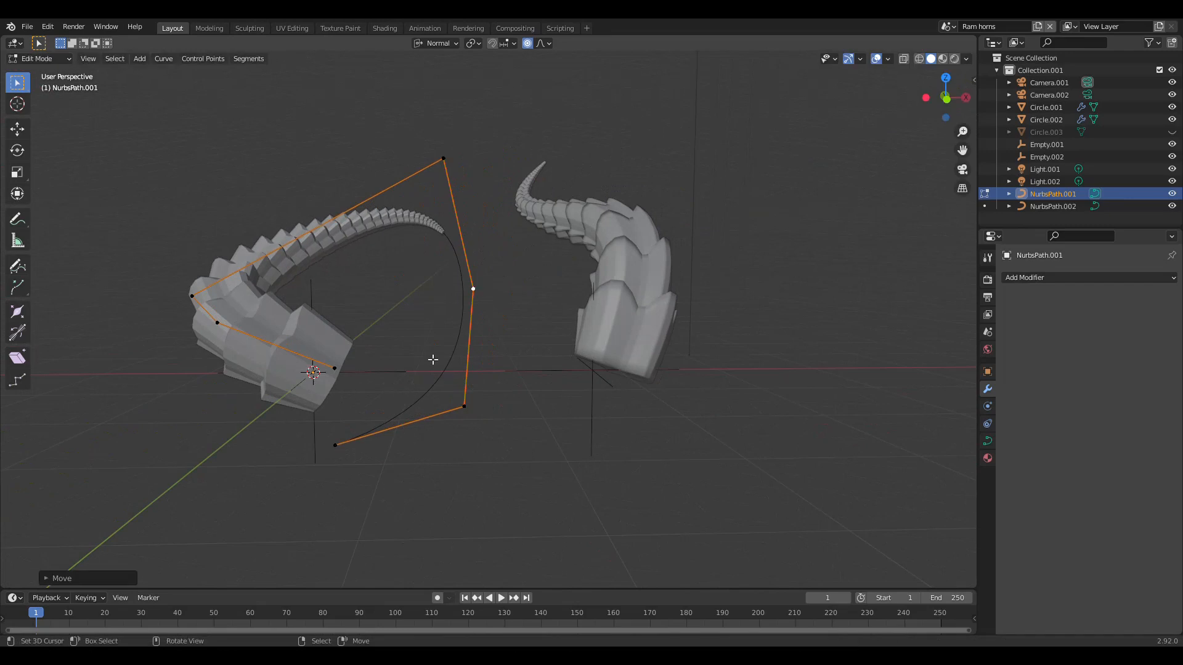
Undo all the control point moves on the horn's path curve and leave curve editing.
{"action": "key", "text": "ctrl+z"}
{"action": "key", "text": "ctrl+z"}
{"action": "key", "text": "ctrl+z"}
{"action": "key", "text": "ctrl+z"}
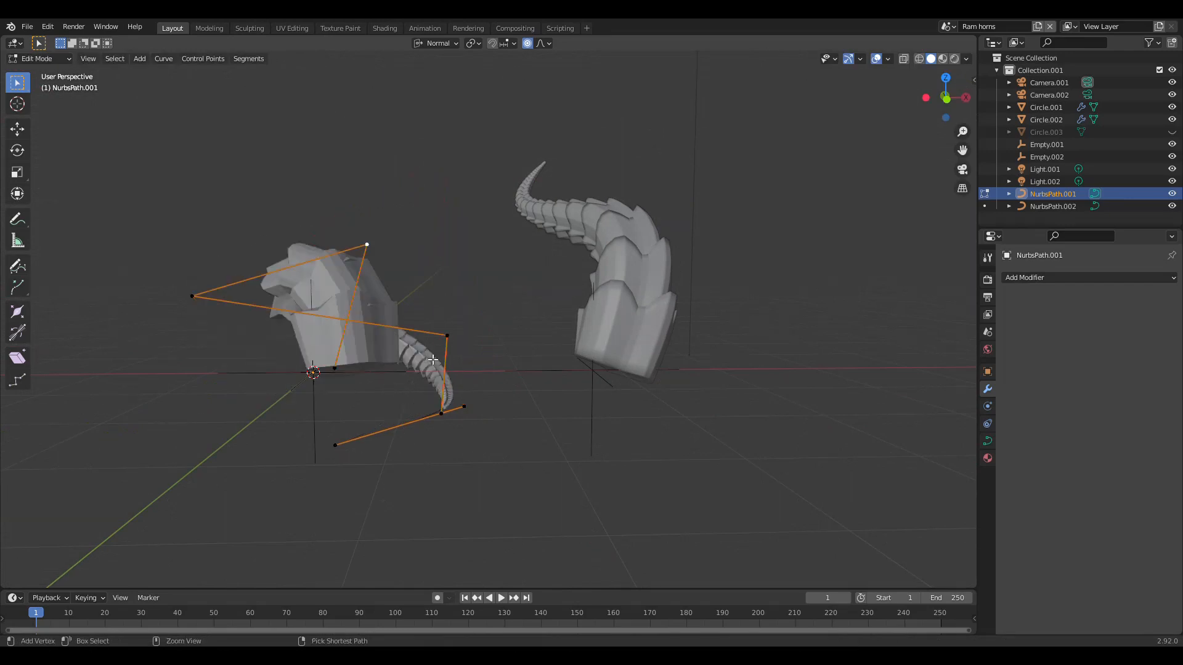
{"action": "key", "text": "ctrl+z"}
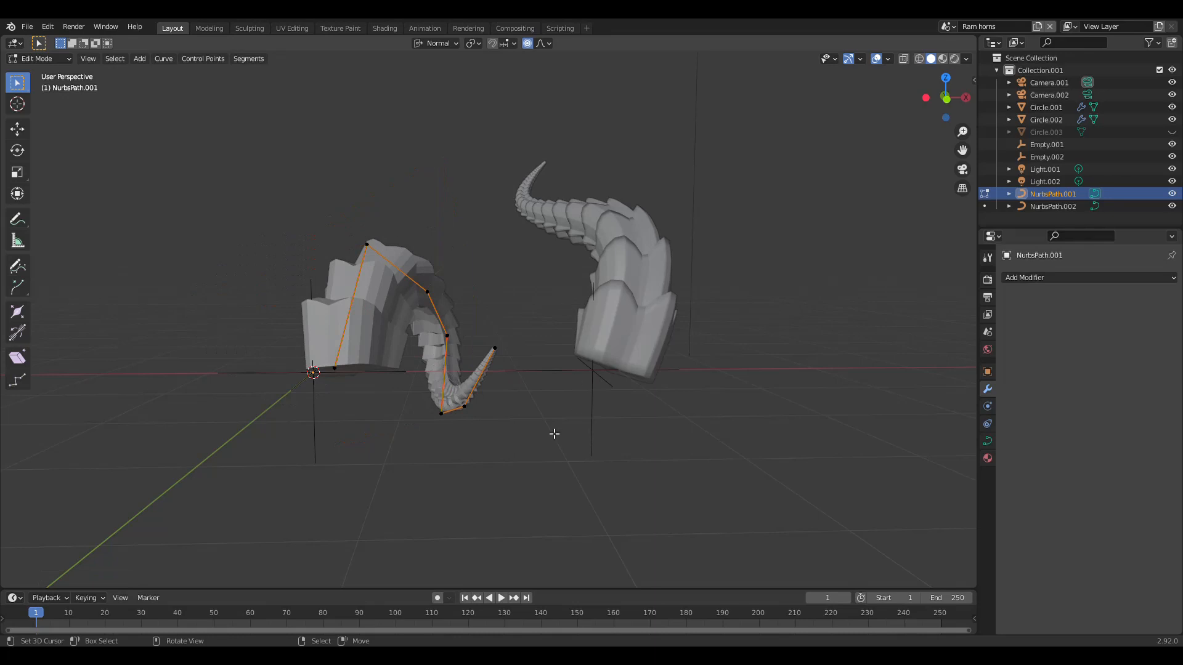
{"action": "key", "text": "Tab"}
Save the file and switch to the scene named Scene in front view.
{"action": "middle_click_drag", "start_coordinate": [645, 275], "coordinate": [633, 297]}
{"action": "key", "text": "ctrl+s"}
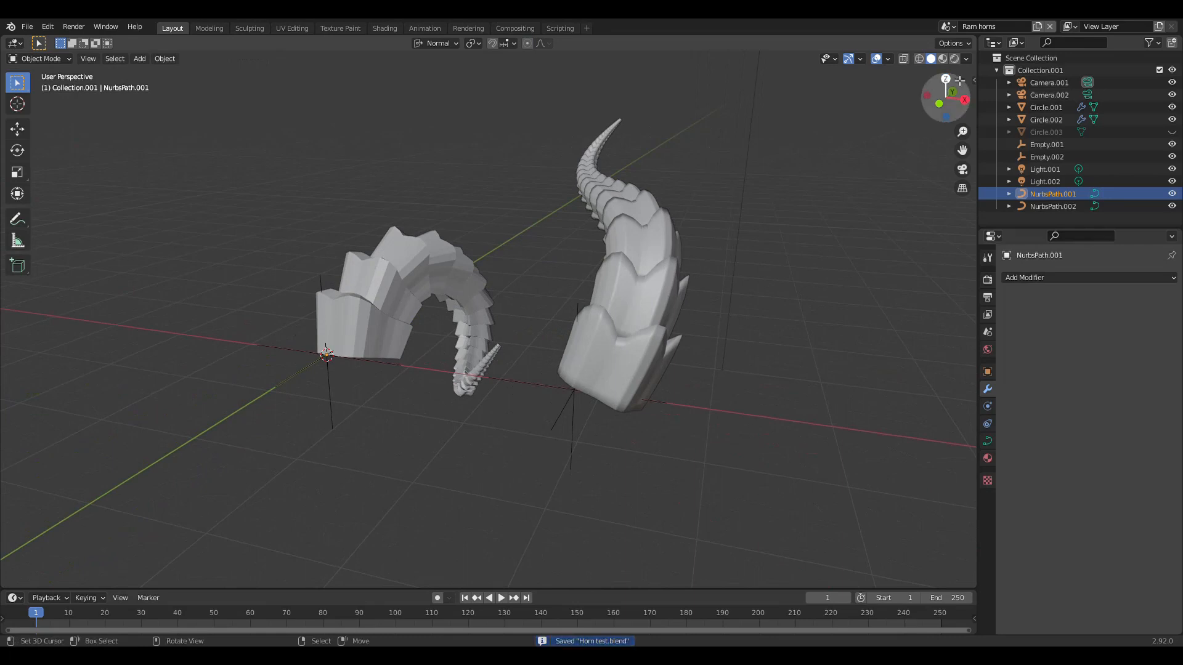
{"action": "left_click", "coordinate": [946, 26]}
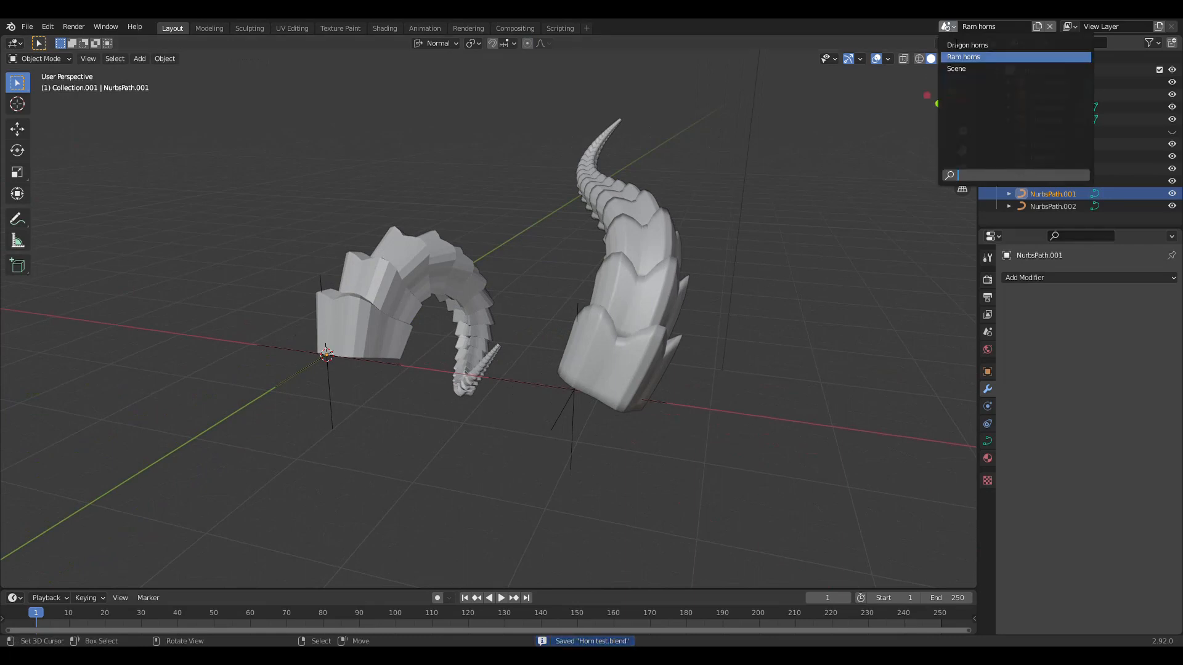
{"action": "left_click", "coordinate": [961, 69]}
{"action": "key", "text": "KP_1"}
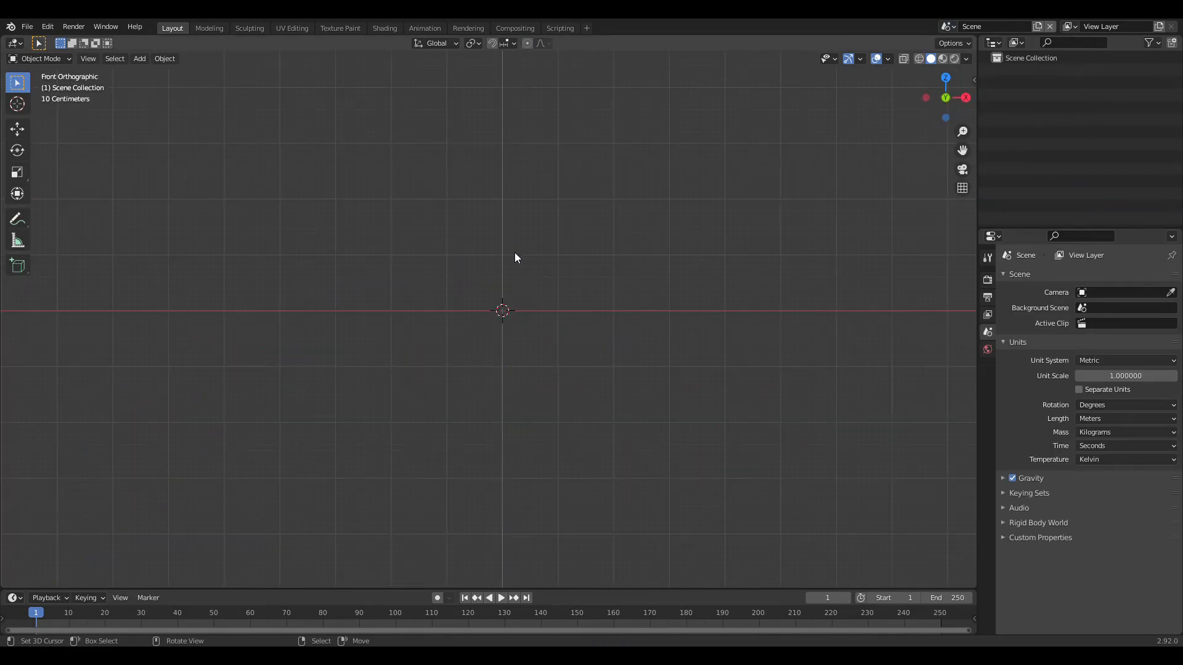
Add a plain axes empty at the origin and rename it Taper Control.
{"action": "key", "text": "shift+a"}
{"action": "mouse_move", "coordinate": [491, 412]}
{"action": "left_click", "coordinate": [566, 410]}
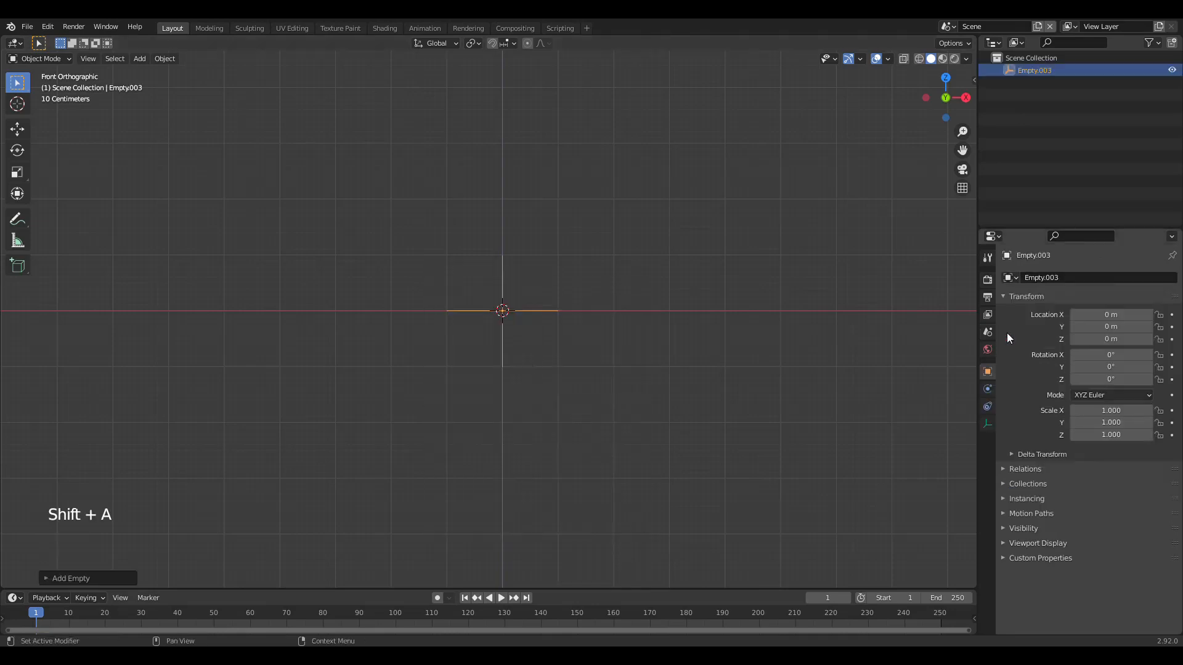
{"action": "left_click", "coordinate": [1045, 277]}
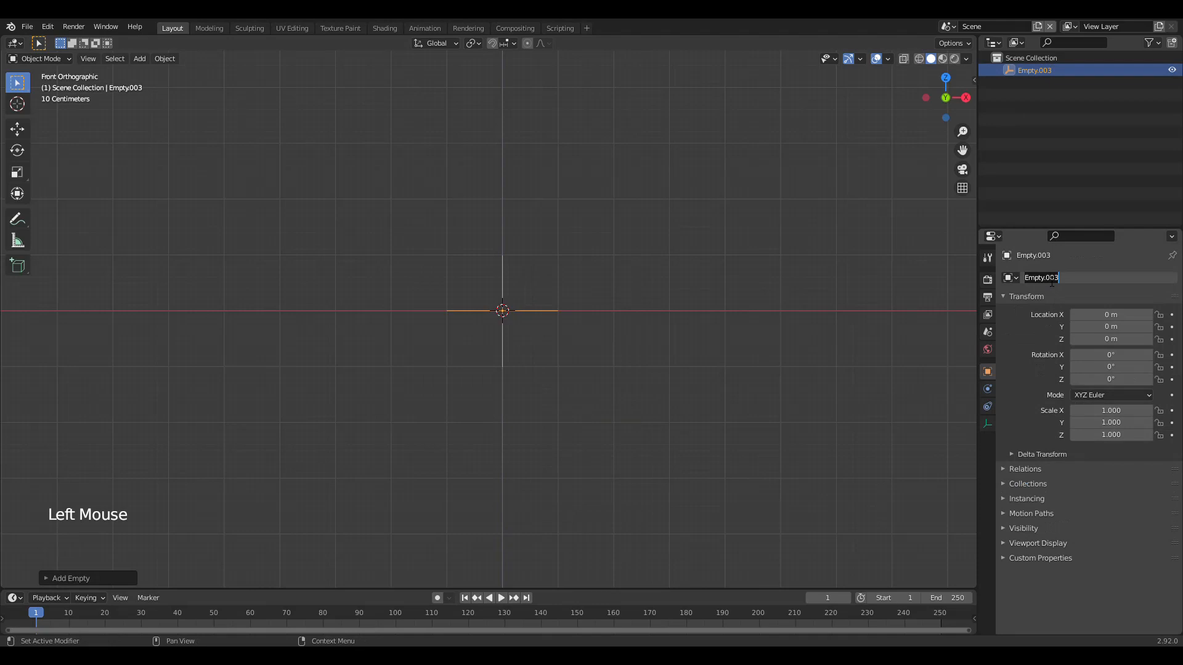
{"action": "type", "text": "Taper Co"}
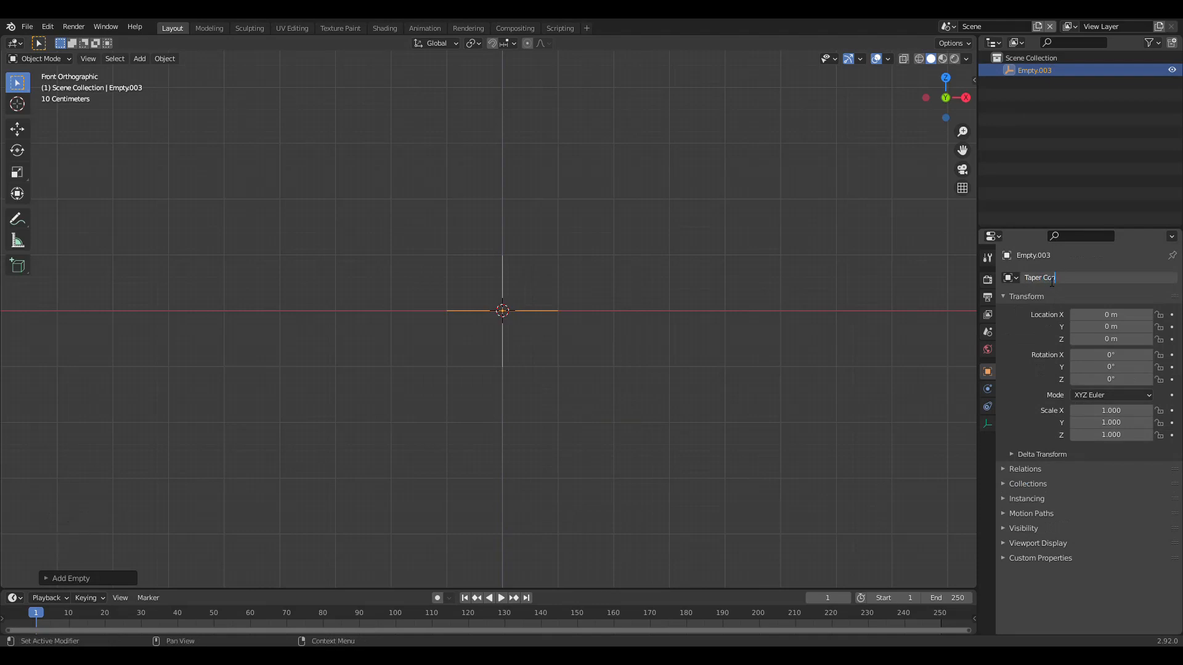
{"action": "key", "text": "Return"}
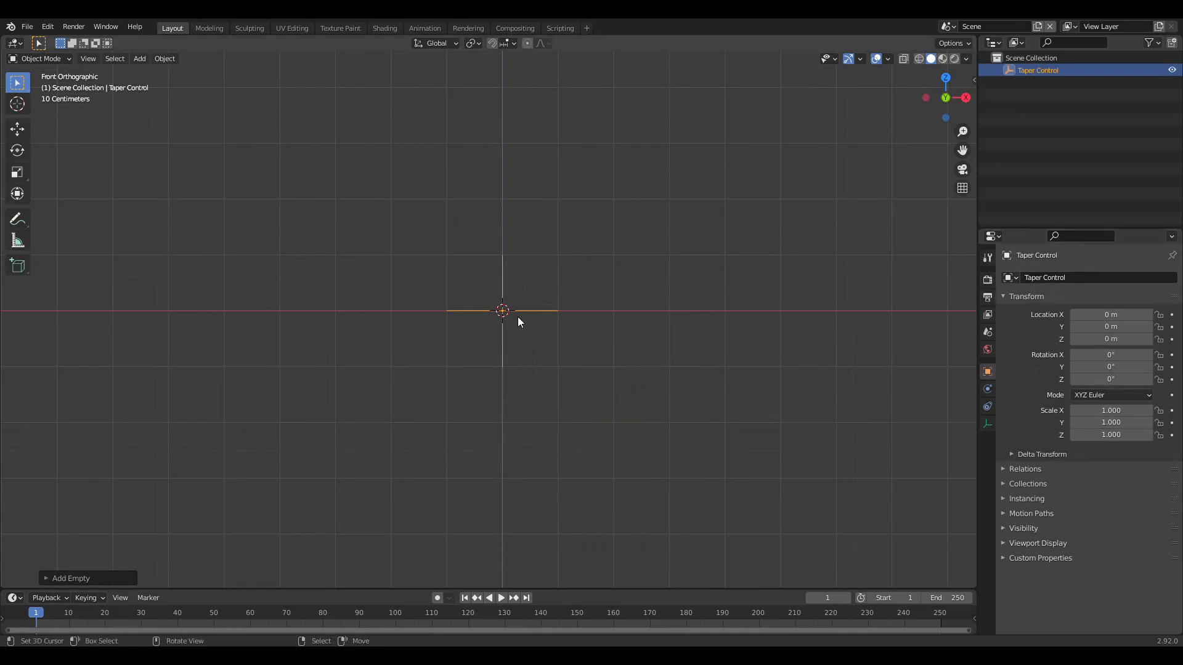
Add a Bezier curve at the origin and rotate it 90° about the global Y axis.
{"action": "key", "text": "shift+a"}
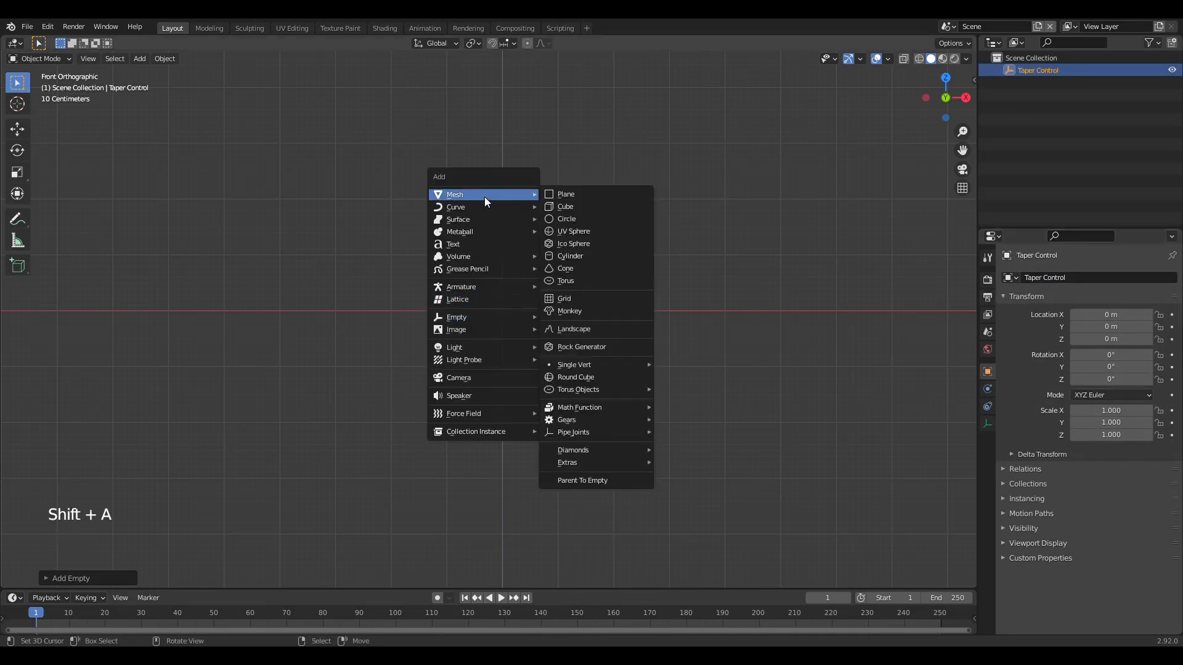
{"action": "mouse_move", "coordinate": [487, 207]}
{"action": "left_click", "coordinate": [563, 208]}
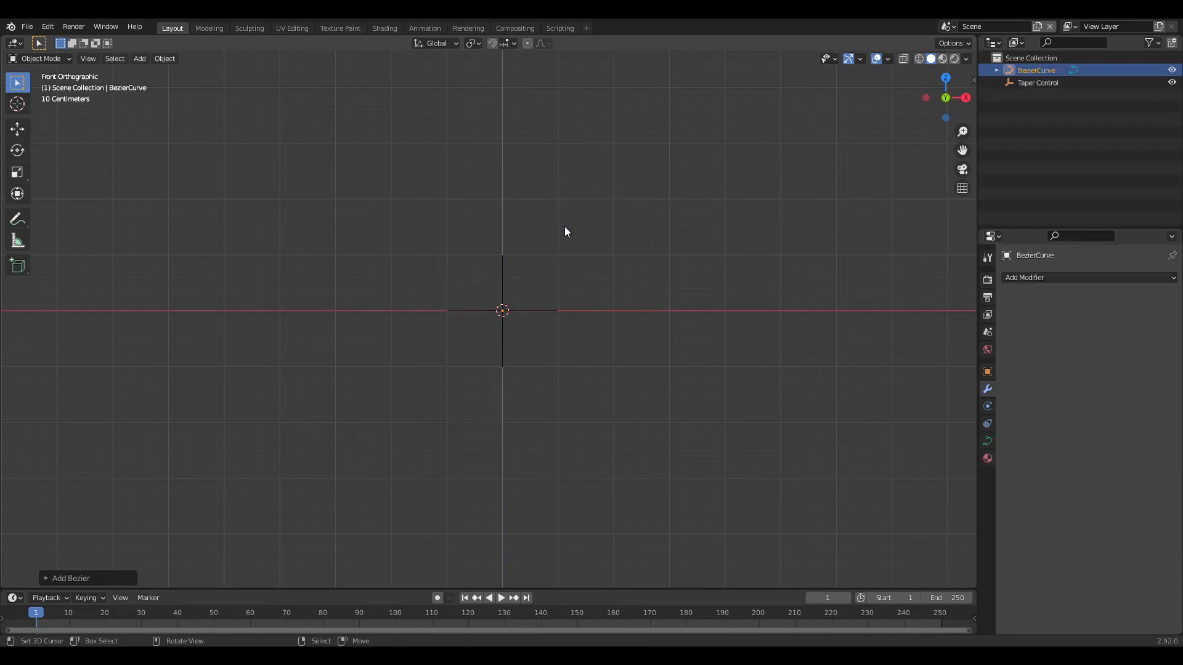
{"action": "type", "text": "r"}
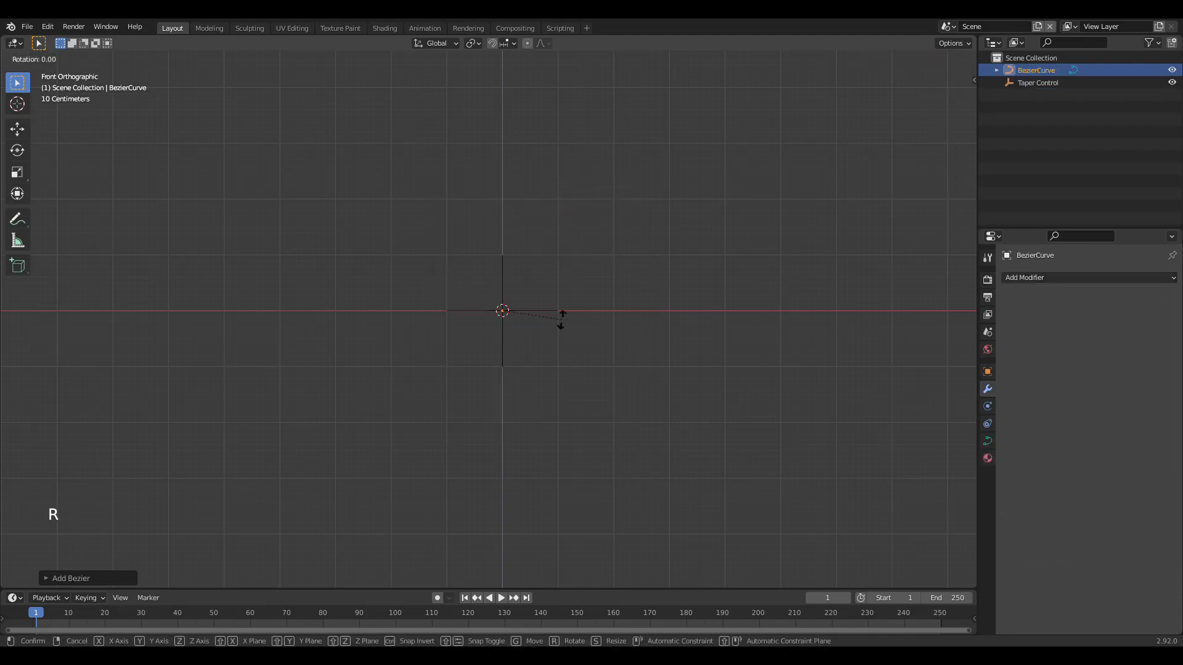
{"action": "type", "text": "y90"}
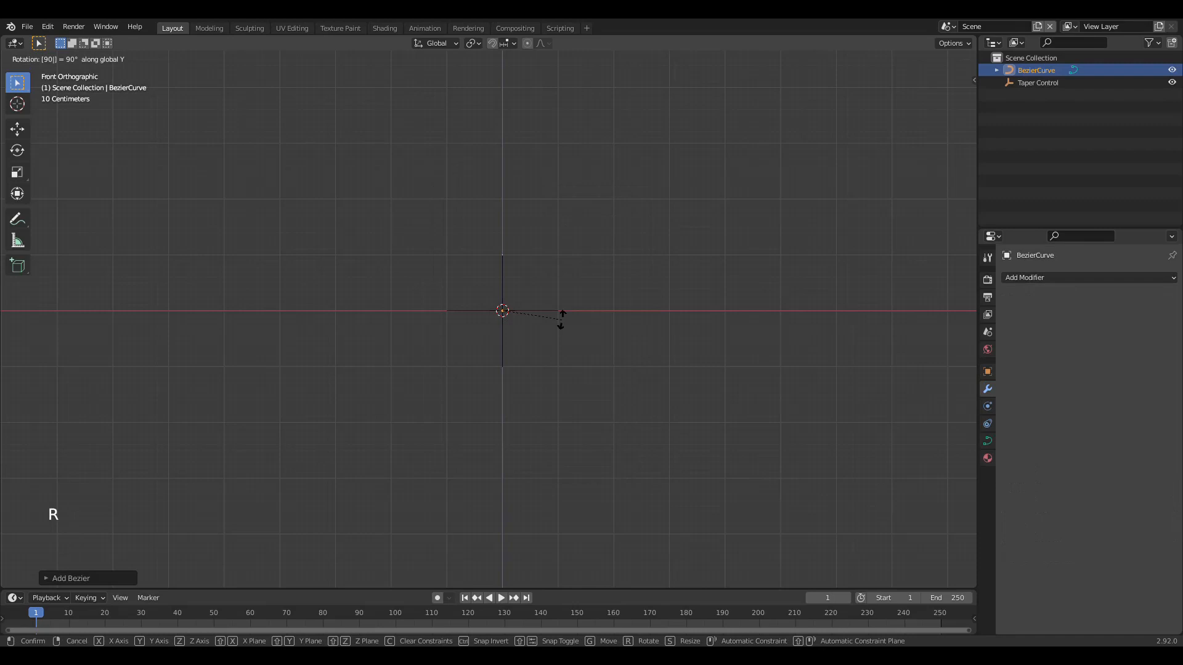
{"action": "key", "text": "Return"}
Rotate the Bezier curve 180° in the right side view.
{"action": "key", "text": "KP_3"}
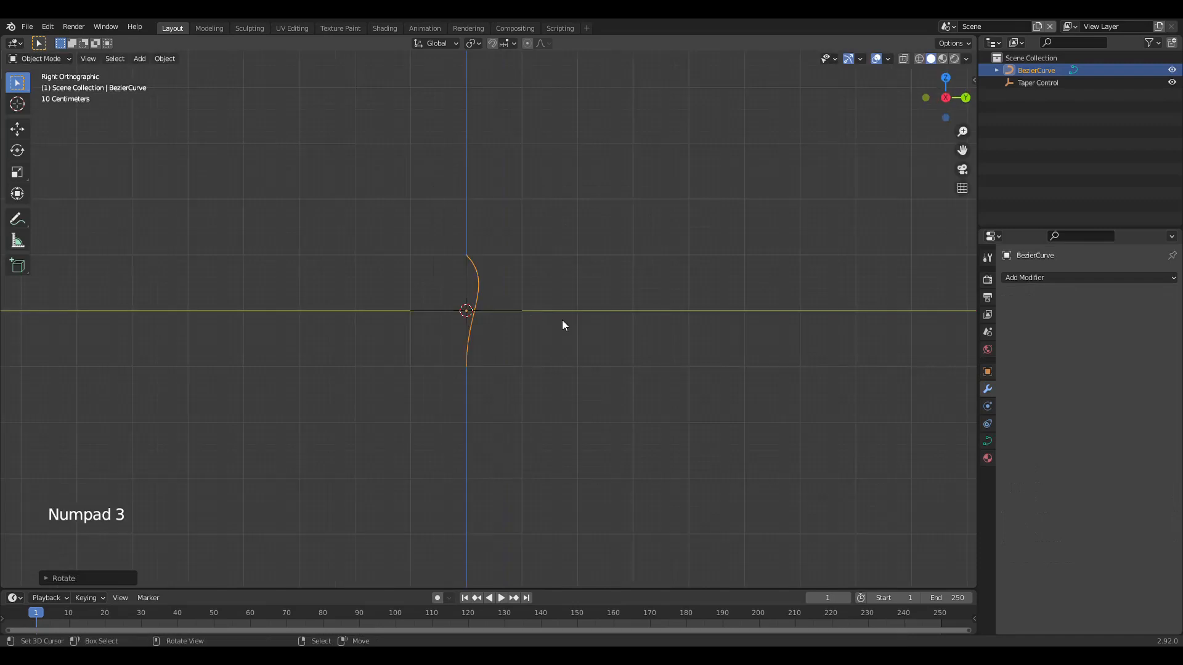
{"action": "key", "text": "r"}
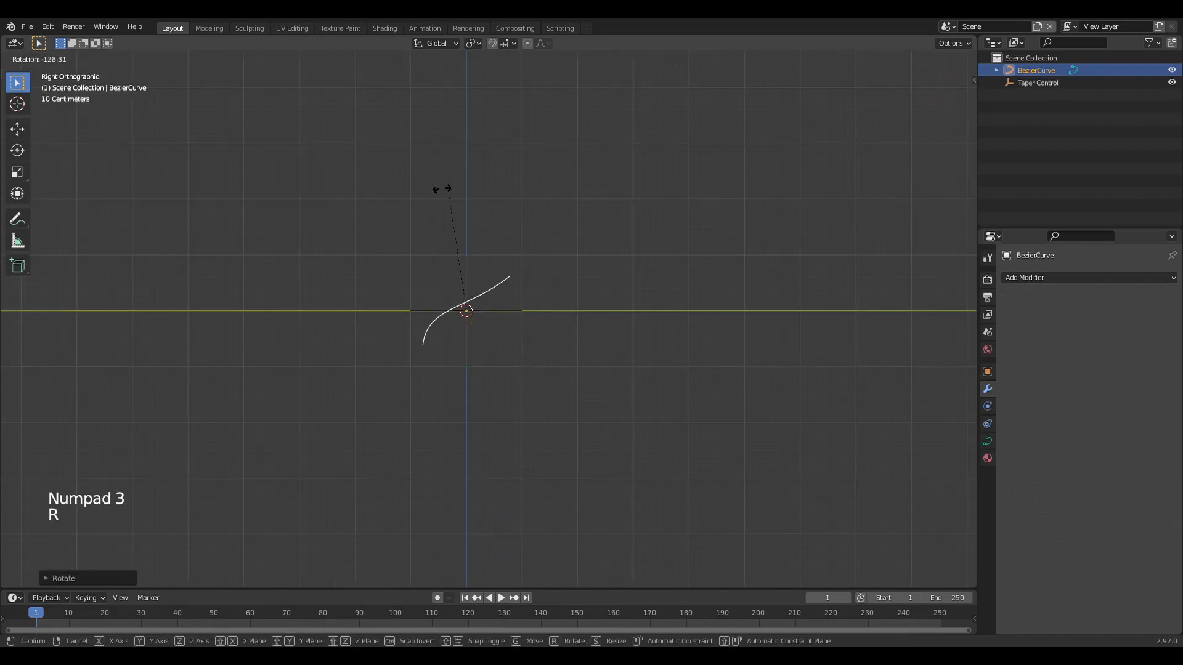
{"action": "right_click", "coordinate": [437, 195]}
{"action": "type", "text": "r180"}
{"action": "key", "text": "Return"}
Move all the curve's points up along Z so its lower end sits at the origin.
{"action": "key", "text": "Tab"}
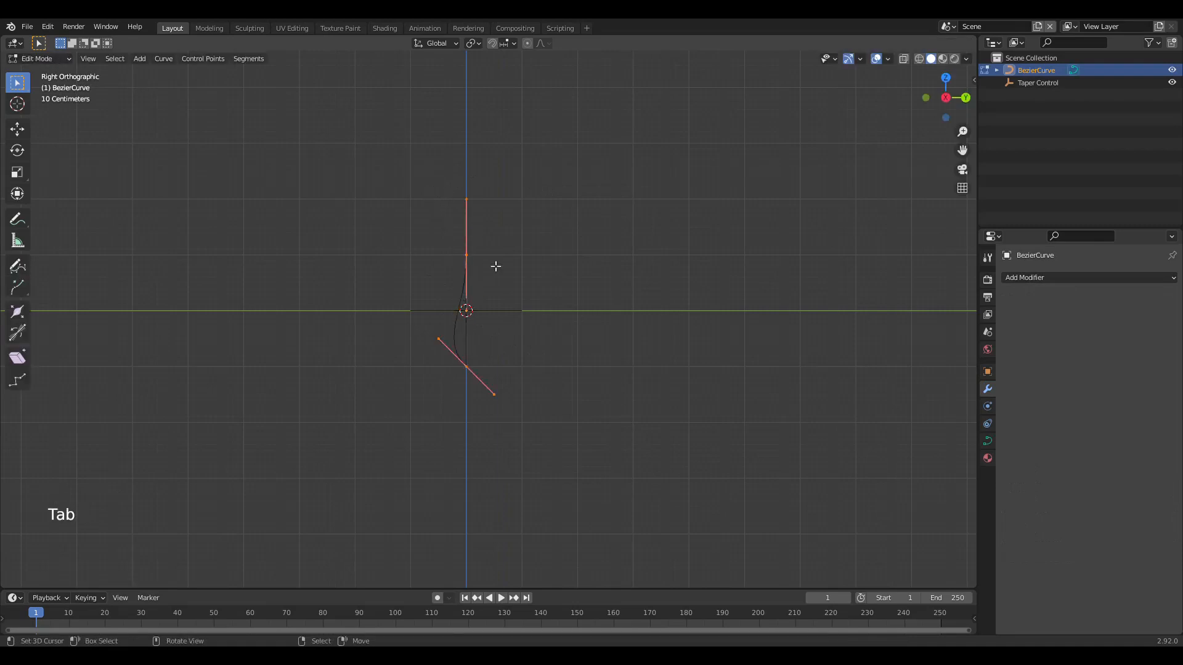
{"action": "key", "text": "a"}
{"action": "key", "text": "g"}
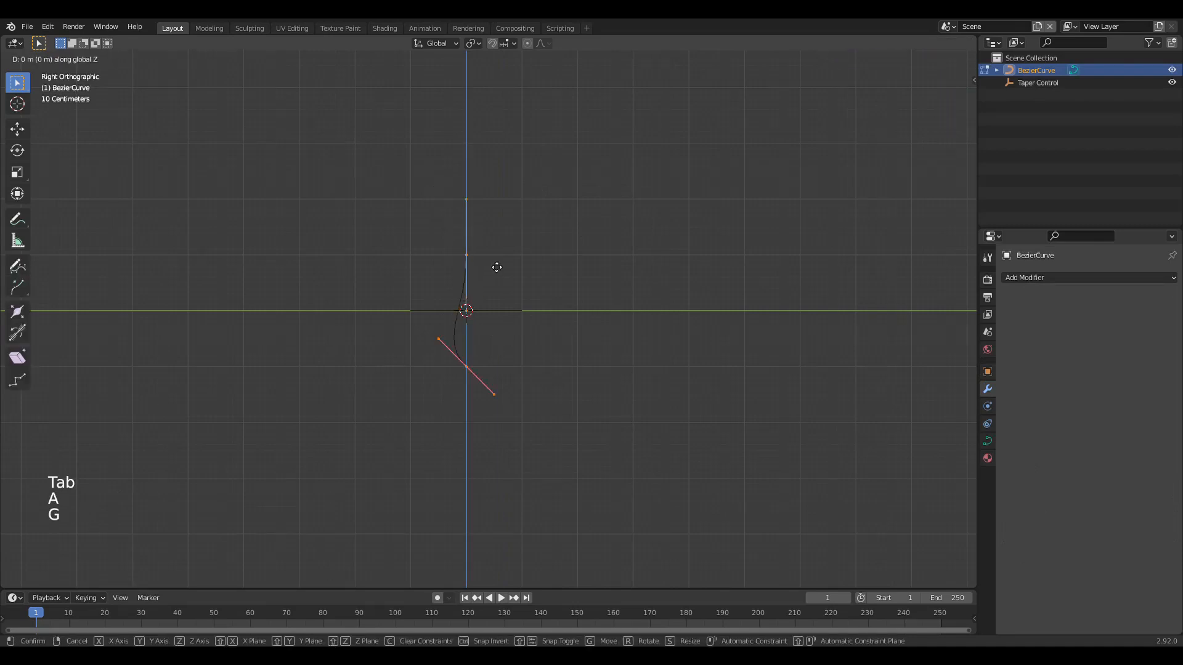
{"action": "left_click", "coordinate": [497, 207]}
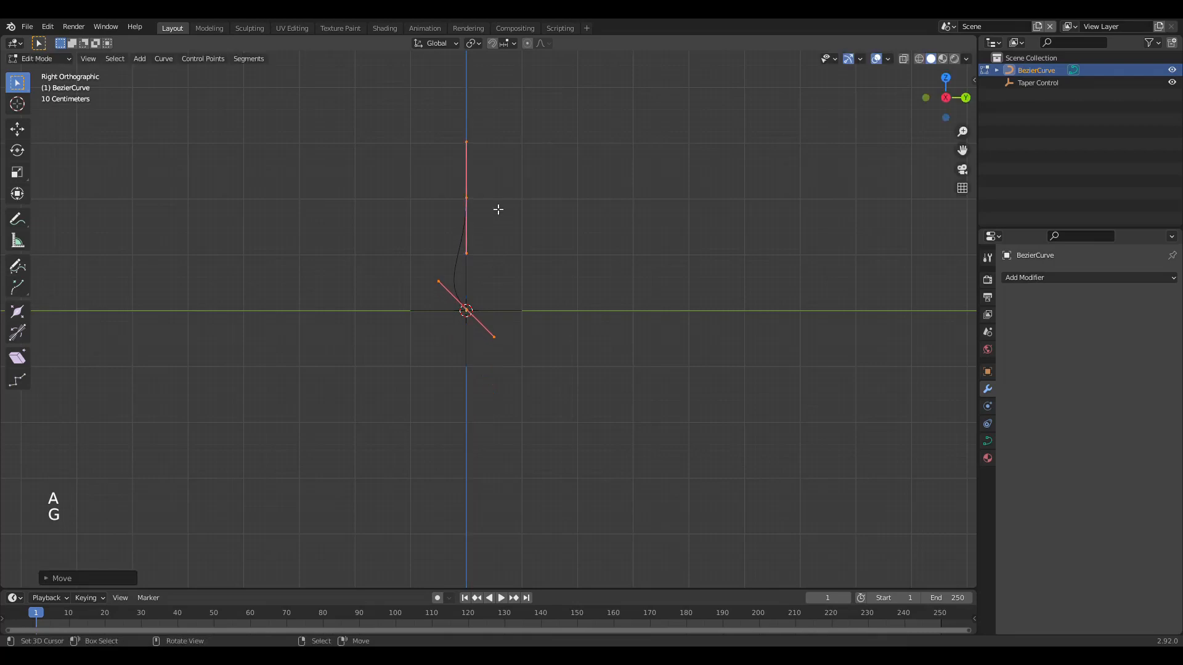
Move the curve's upper control point up and outward along positive Y, and rotate its handles to bend the curve's end.
{"action": "scroll", "coordinate": [468, 264], "scroll_direction": "up", "scroll_amount": 4}
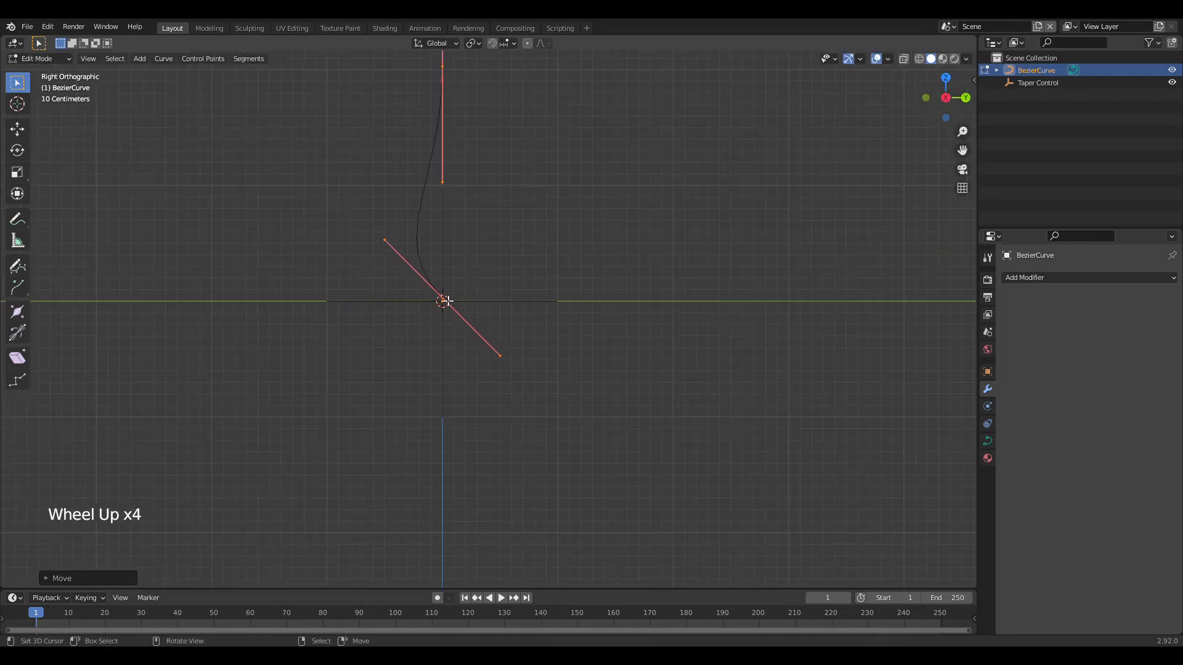
{"action": "right_click", "coordinate": [455, 209]}
{"action": "scroll", "coordinate": [464, 158], "scroll_direction": "down", "scroll_amount": 2}
{"action": "right_click", "coordinate": [468, 144]}
{"action": "scroll", "coordinate": [454, 168], "scroll_direction": "down", "scroll_amount": 1}
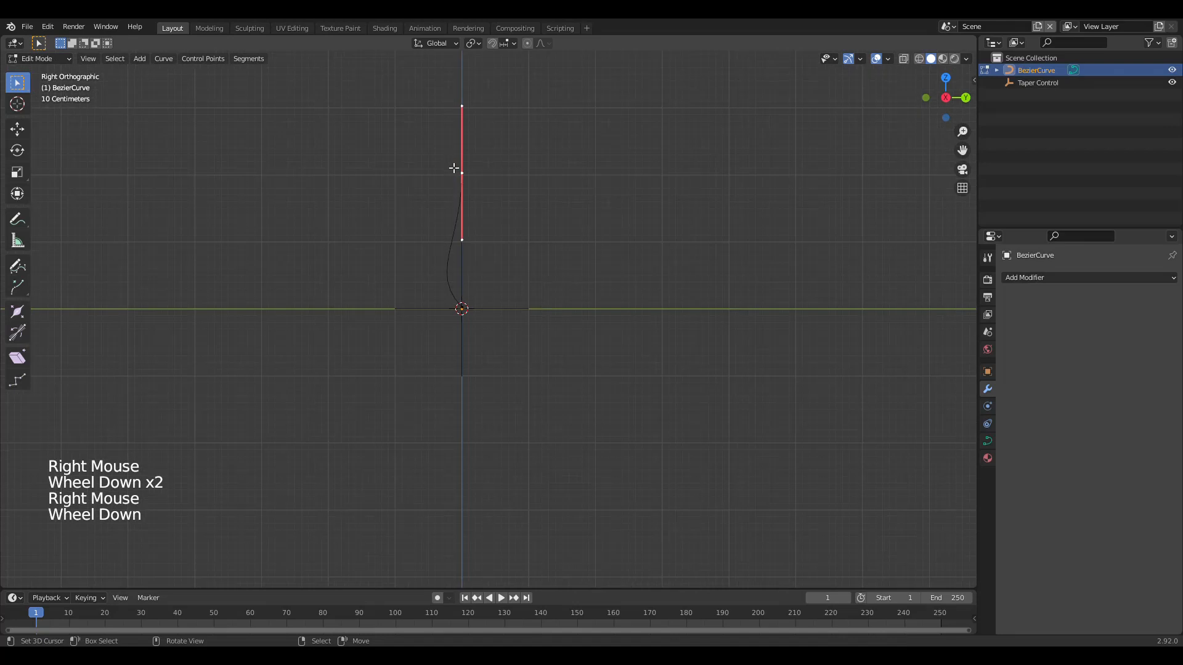
{"action": "key", "text": "g"}
{"action": "left_click", "coordinate": [557, 191]}
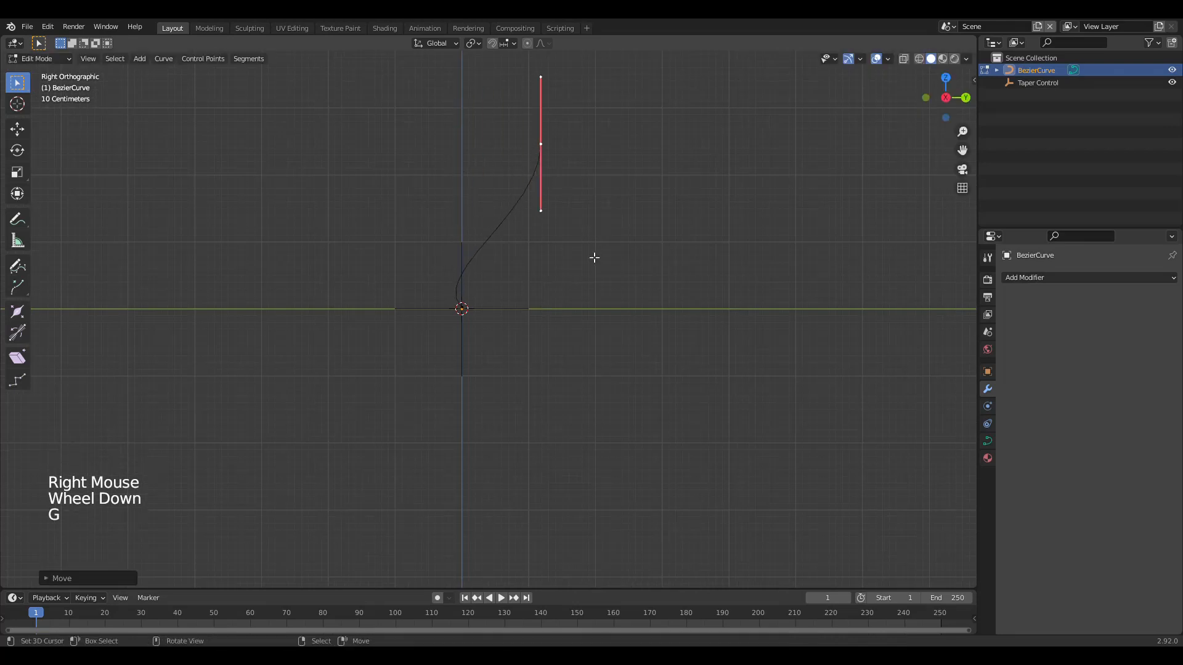
{"action": "key", "text": "r"}
{"action": "left_click", "coordinate": [614, 189]}
Rotate the handles of the control point at the origin until they are close to vertical.
{"action": "right_click", "coordinate": [461, 306]}
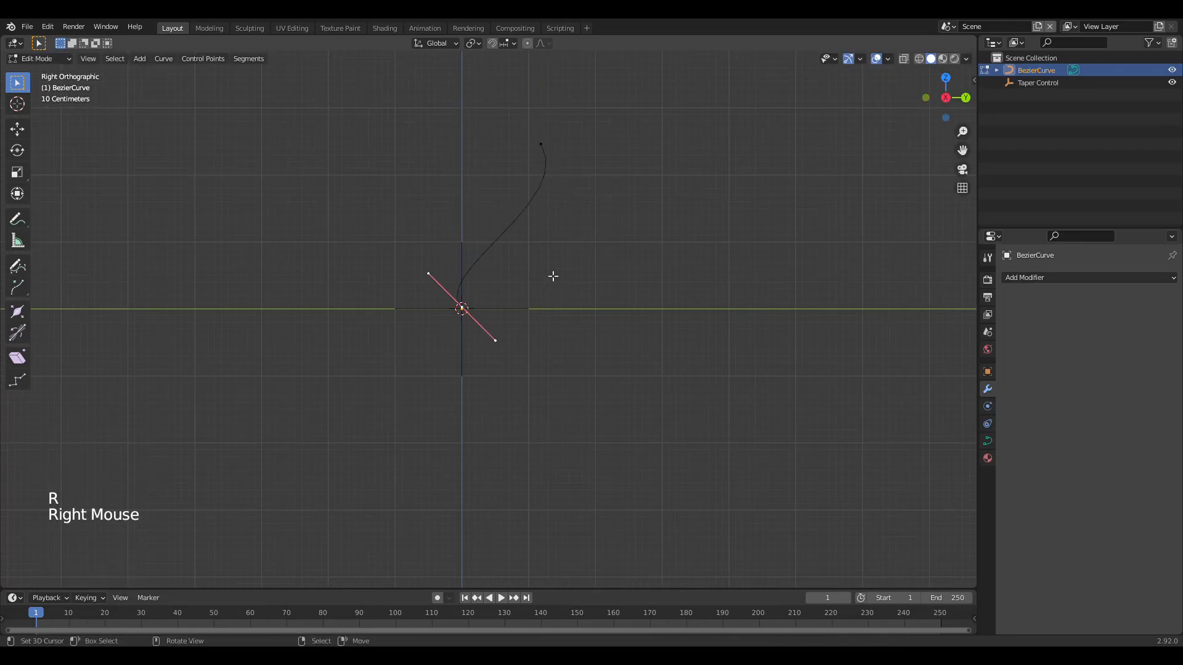
{"action": "key", "text": "r"}
{"action": "left_click", "coordinate": [514, 328]}
Leave curve editing in front view and save the file.
{"action": "key", "text": "KP_1"}
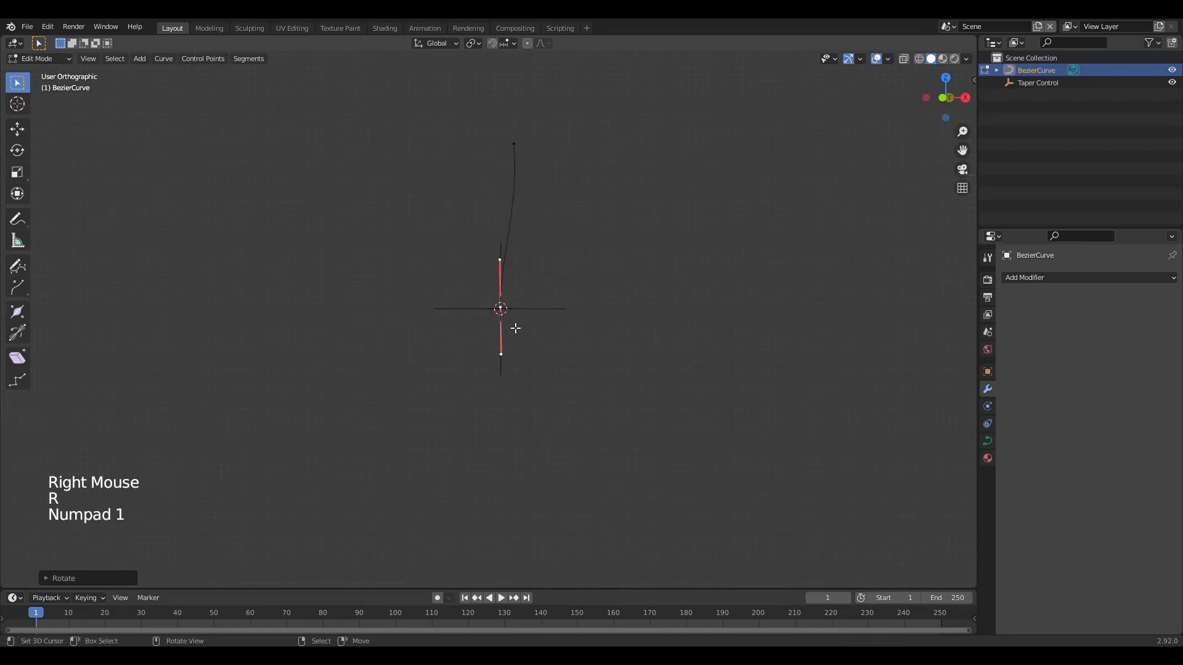
{"action": "key", "text": "Tab"}
{"action": "scroll", "coordinate": [575, 227], "scroll_direction": "up", "scroll_amount": 3}
{"action": "middle_click_drag", "start_coordinate": [575, 227], "coordinate": [556, 307], "text": "shift"}
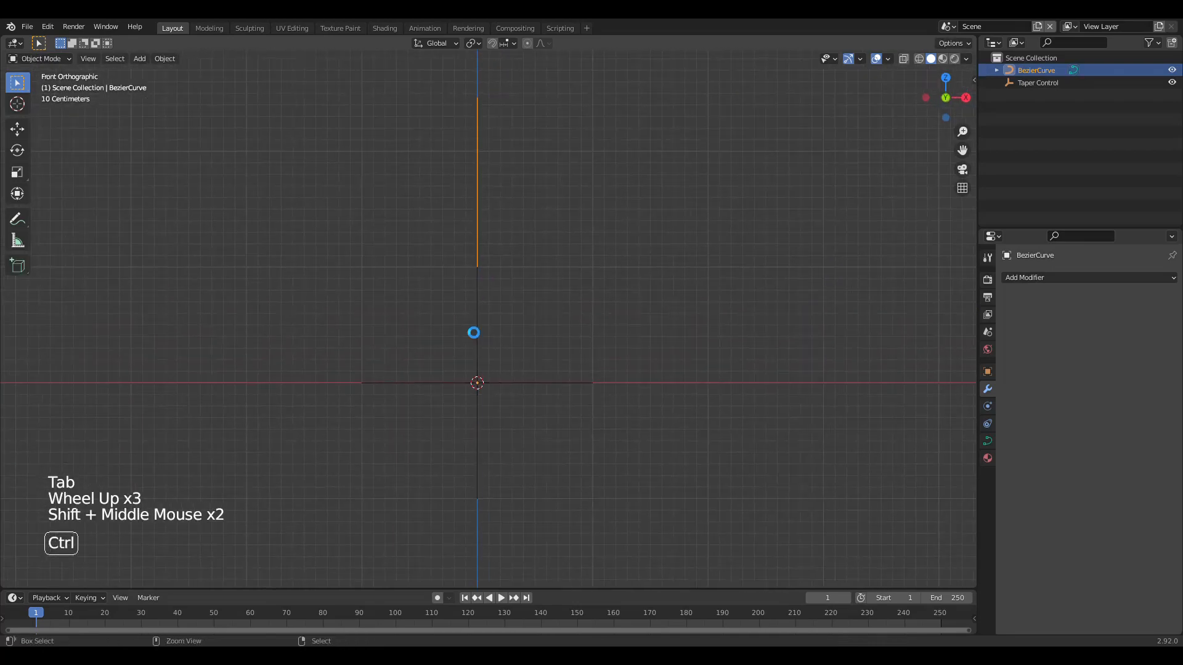
{"action": "key", "text": "ctrl+s"}
Add a cube at the origin and scale it down to about a third of its size.
{"action": "key", "text": "shift+a"}
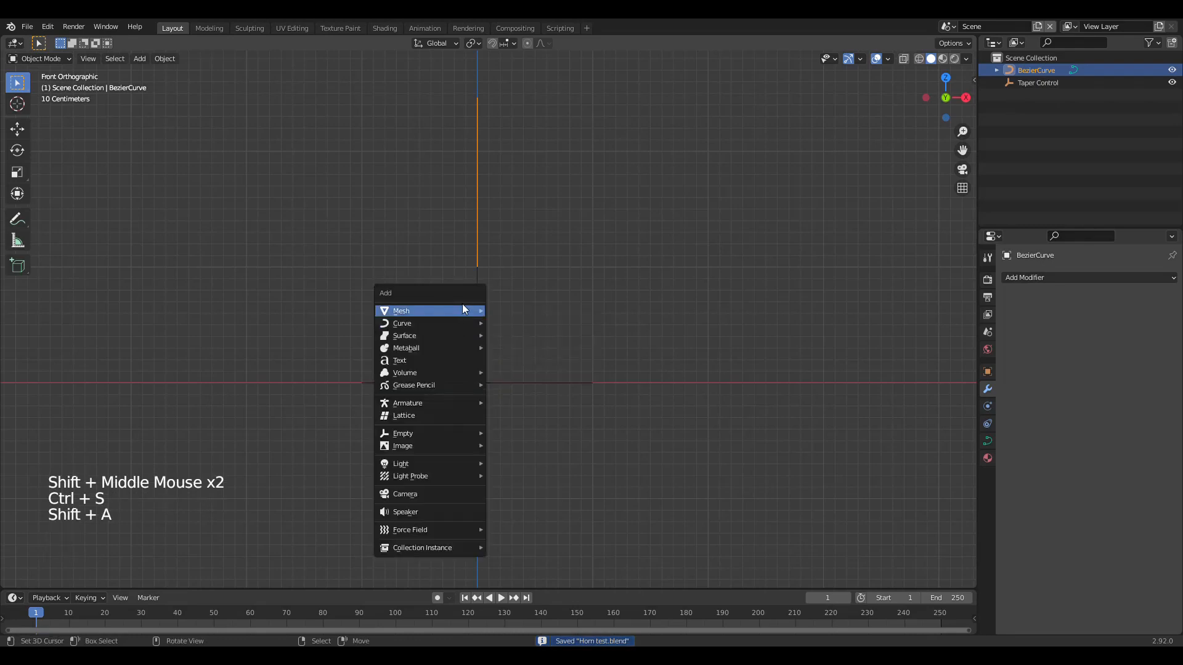
{"action": "mouse_move", "coordinate": [463, 310]}
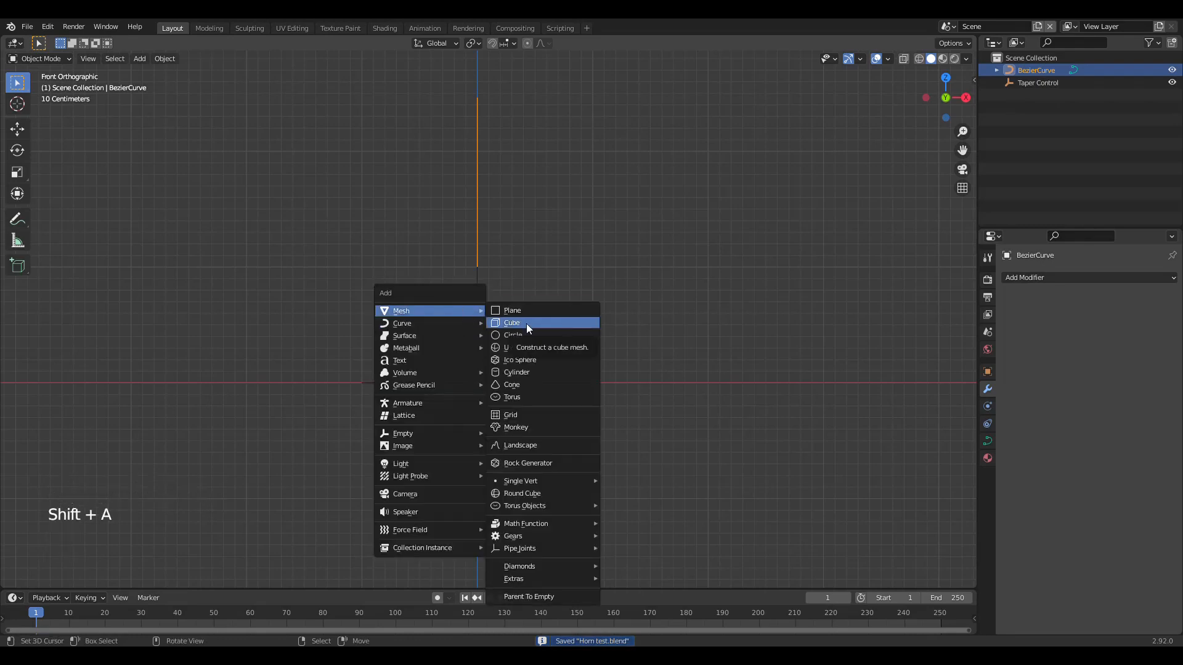
{"action": "left_click", "coordinate": [526, 323]}
{"action": "key", "text": "s"}
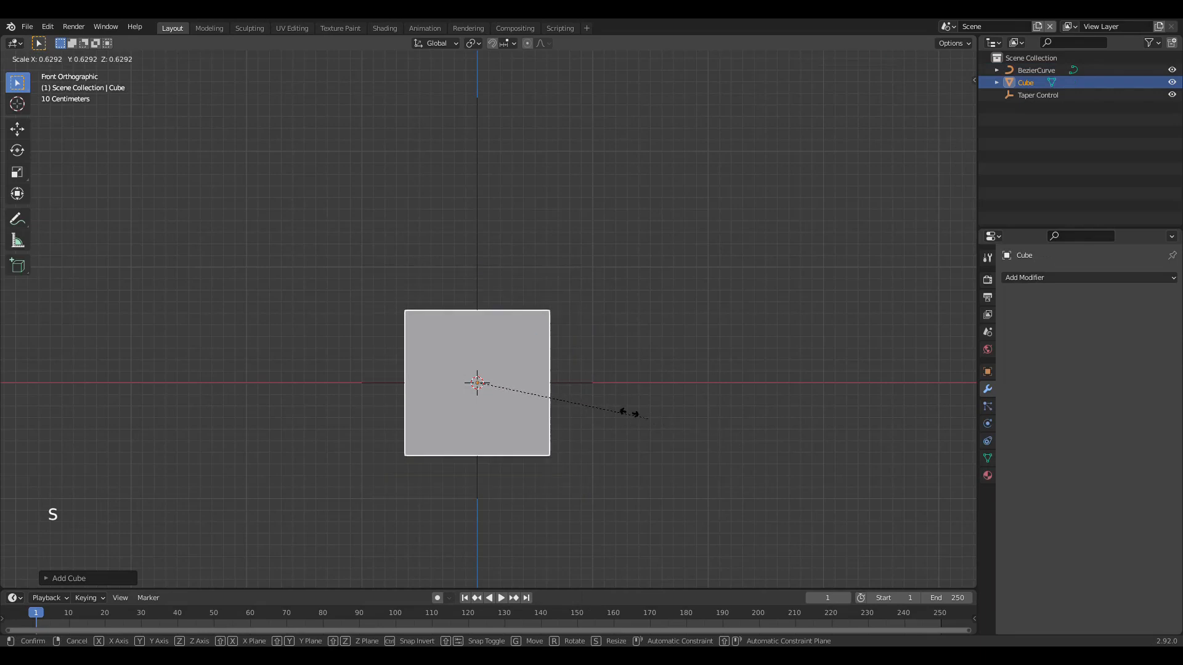
{"action": "left_click", "coordinate": [566, 404]}
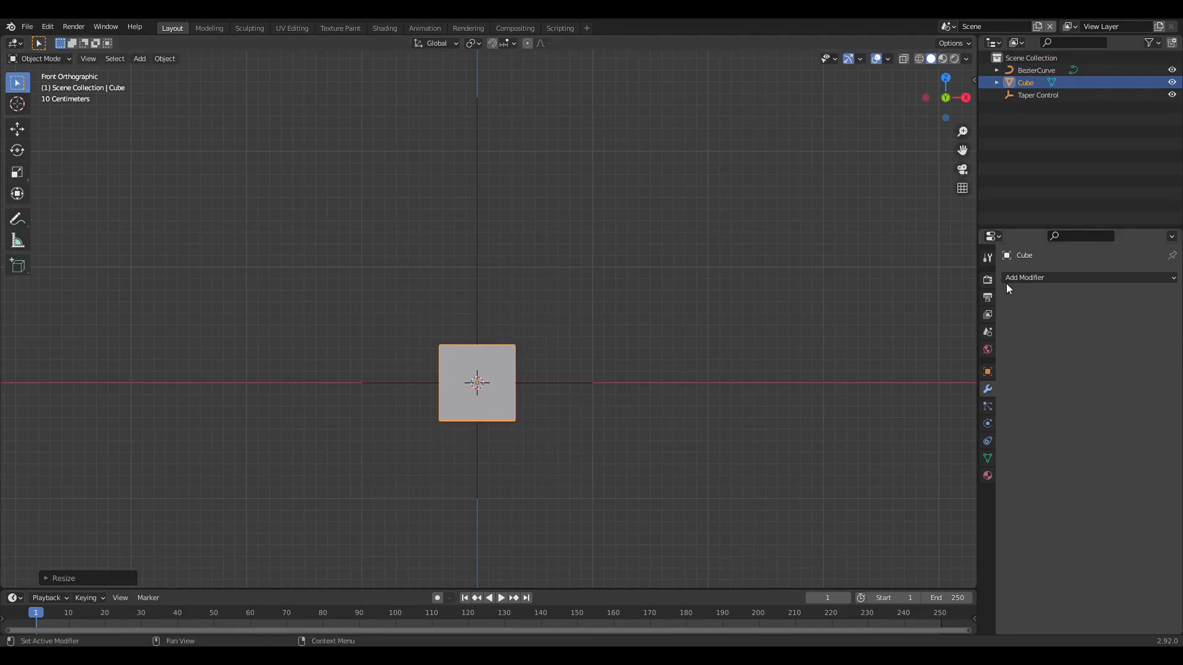
Give the cube an Array modifier with a relative offset factor of 0 on X and 1 on Z.
{"action": "left_click", "coordinate": [1022, 277]}
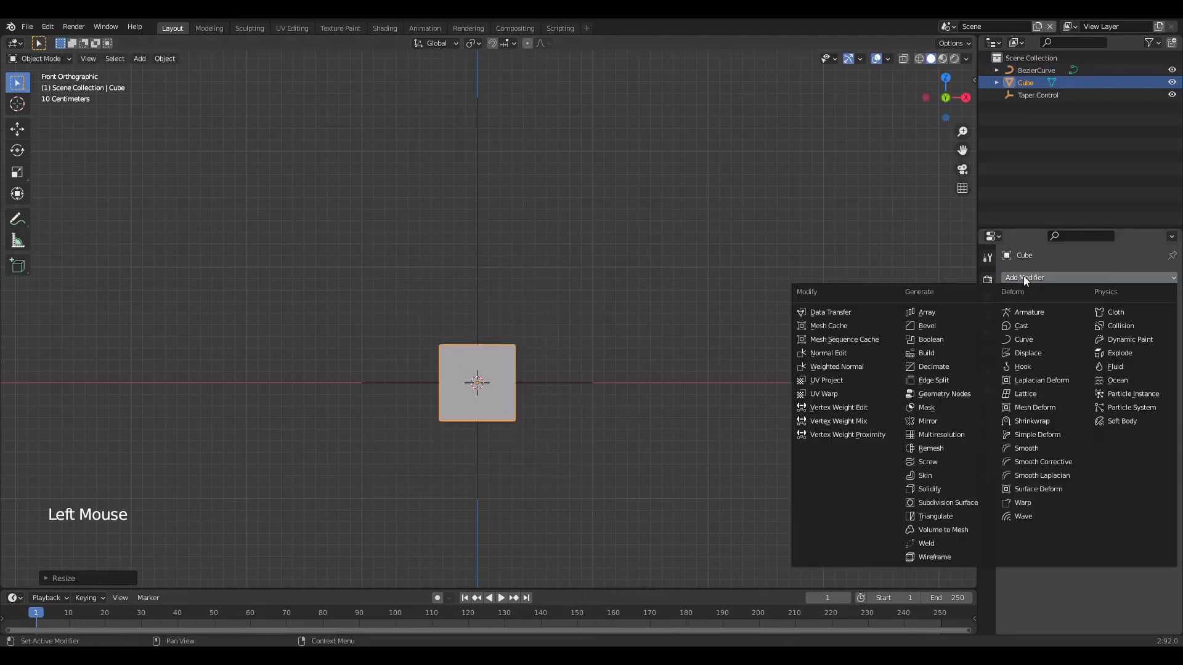
{"action": "left_click", "coordinate": [963, 312]}
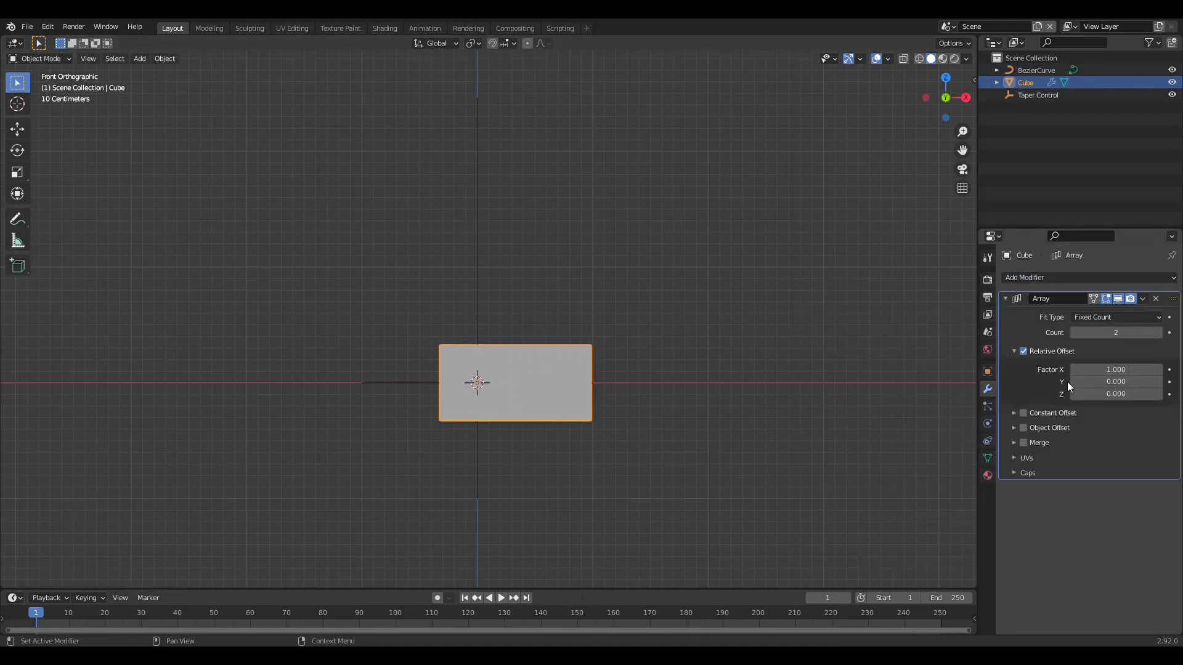
{"action": "left_click", "coordinate": [1116, 369]}
{"action": "type", "text": "0"}
{"action": "key", "text": "Return"}
{"action": "double_click", "coordinate": [1124, 397]}
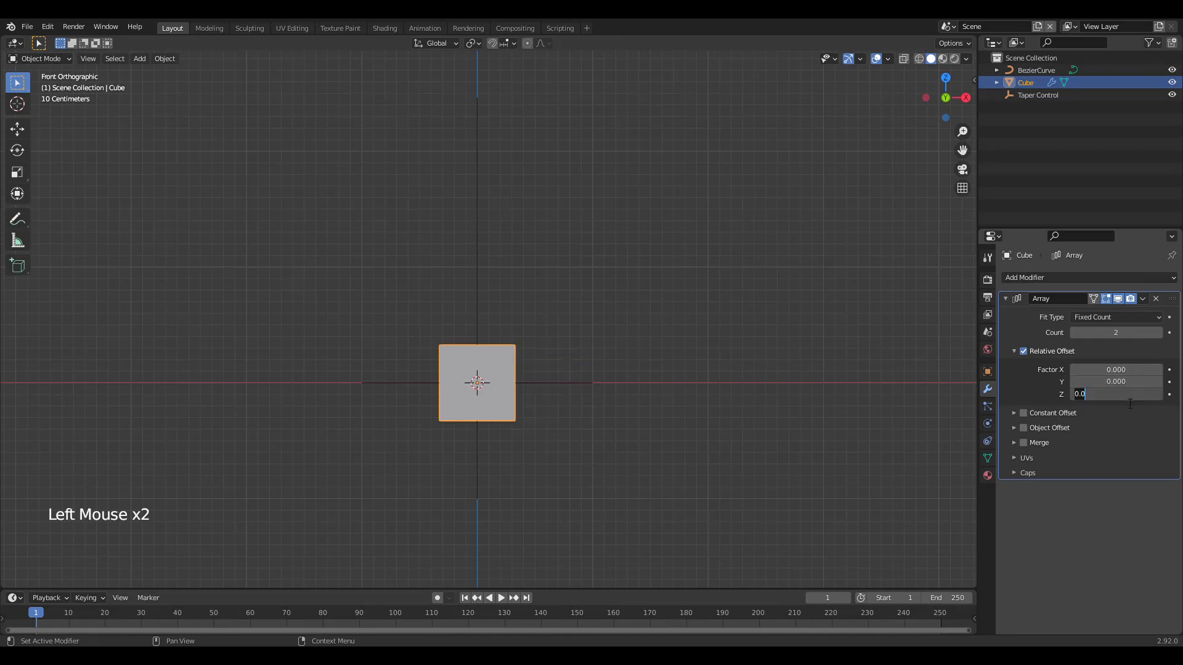
{"action": "type", "text": "1"}
{"action": "key", "text": "Return"}
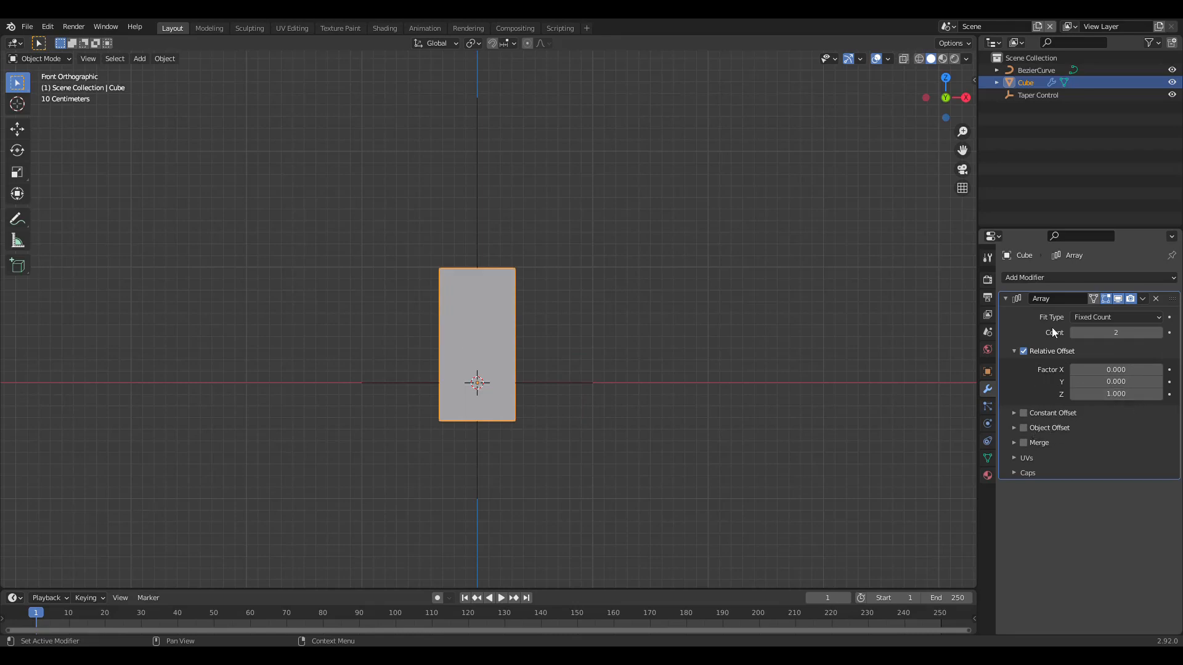
Enable the array's Object Offset with Taper Control as the object and set the count to 10.
{"action": "left_click", "coordinate": [1023, 429]}
{"action": "left_click", "coordinate": [1013, 428]}
{"action": "left_click", "coordinate": [1085, 446]}
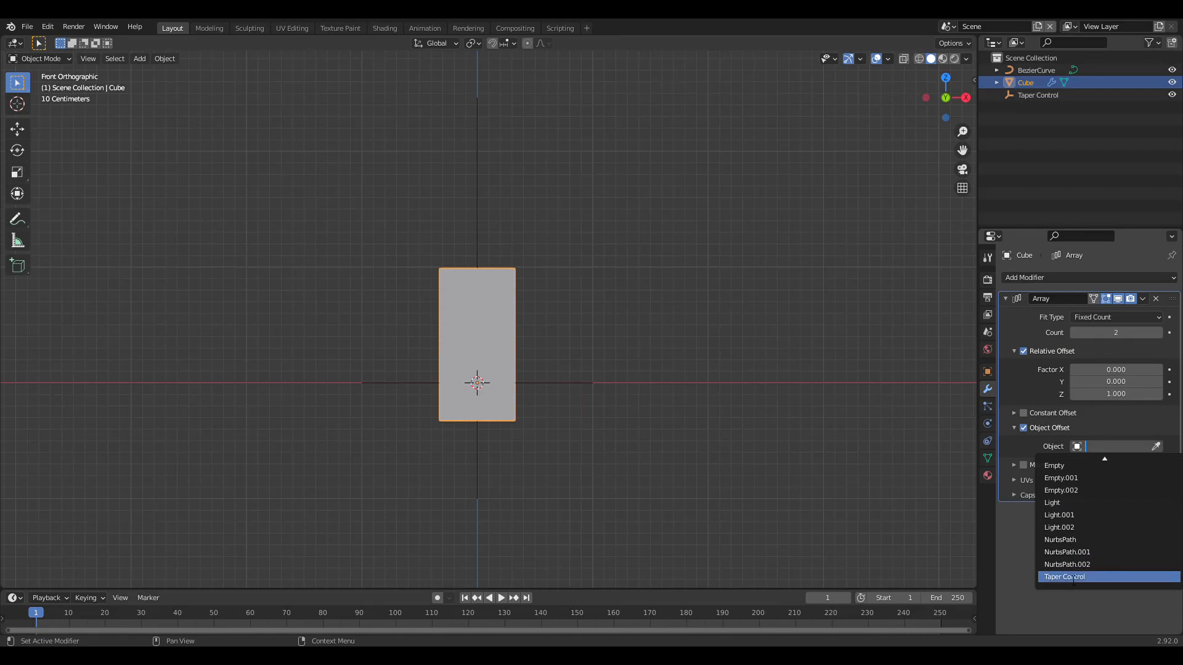
{"action": "left_click", "coordinate": [1073, 578]}
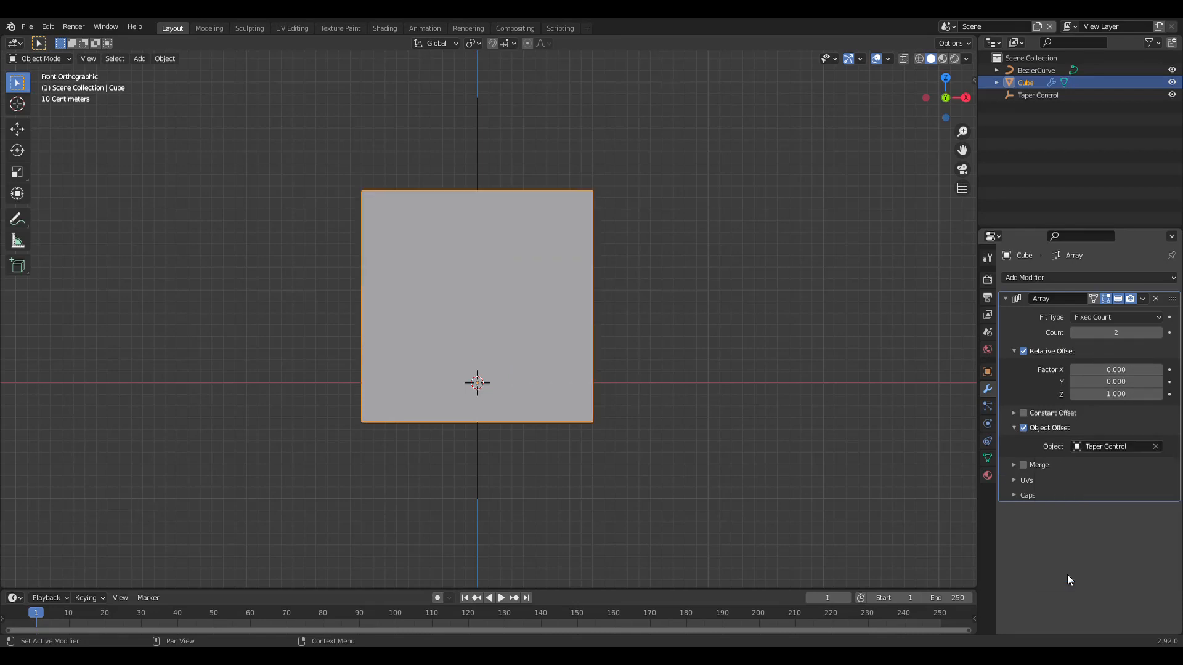
{"action": "right_click", "coordinate": [478, 443]}
{"action": "right_click", "coordinate": [491, 389]}
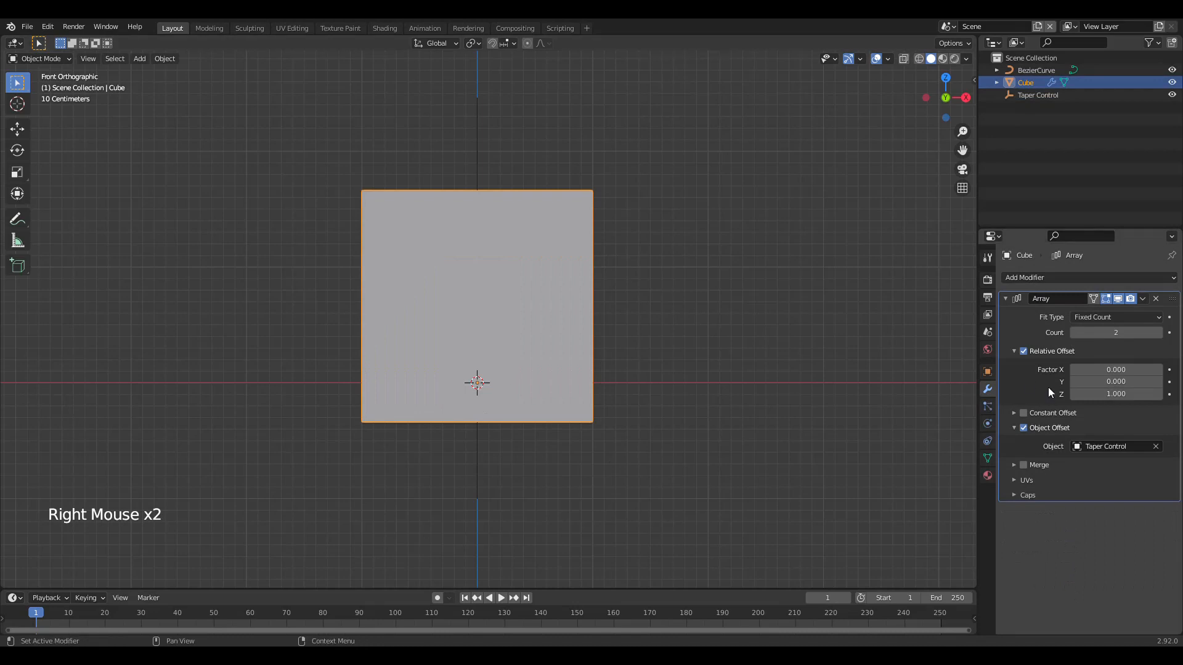
{"action": "left_click", "coordinate": [1111, 333]}
{"action": "type", "text": "10"}
{"action": "key", "text": "Return"}
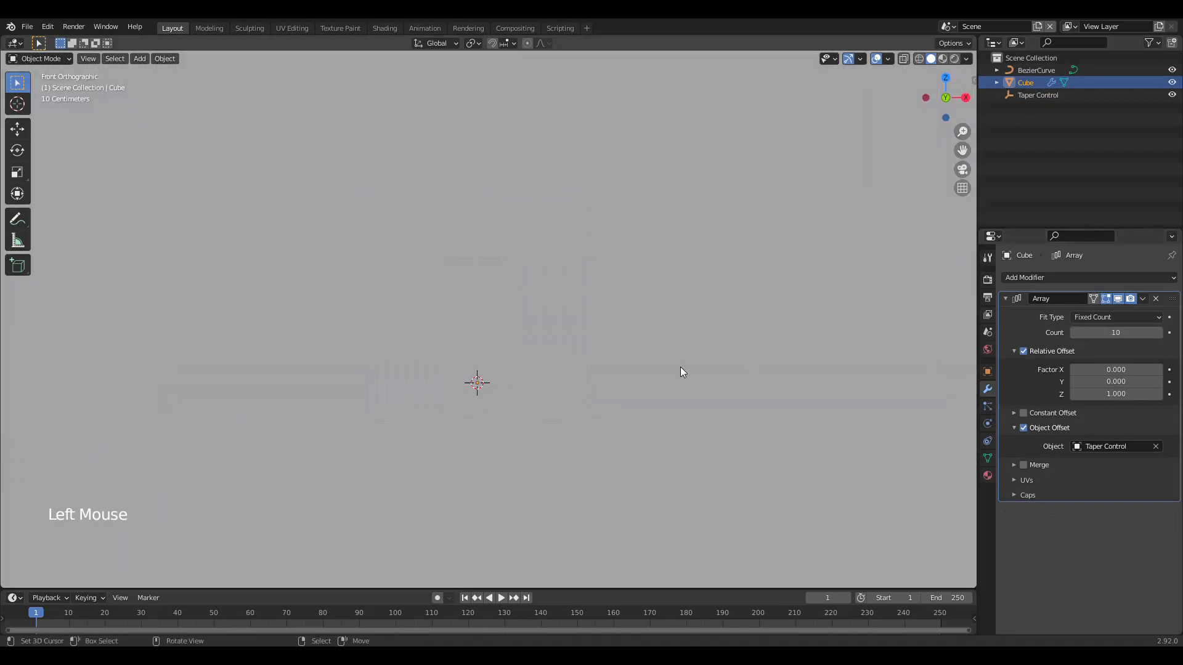
{"action": "scroll", "coordinate": [681, 373], "scroll_direction": "down", "scroll_amount": 9}
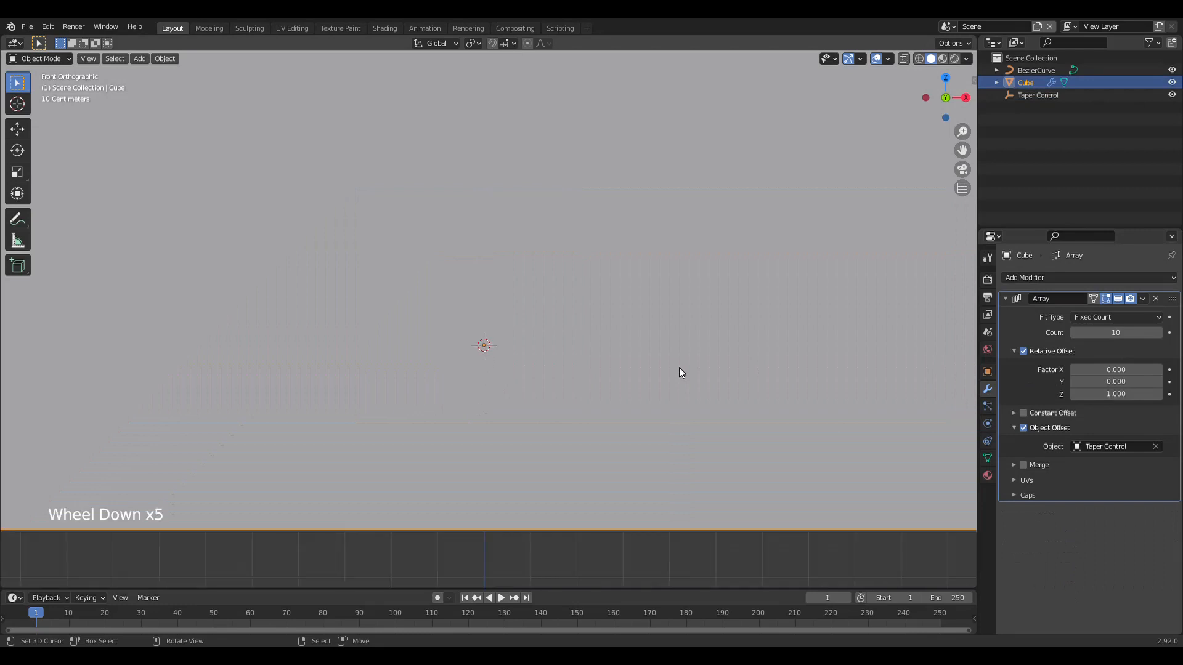
Scale the Taper Control empty down until the array narrows upward, using X-ray to select it and turning X-ray off again.
{"action": "key", "text": "alt+z"}
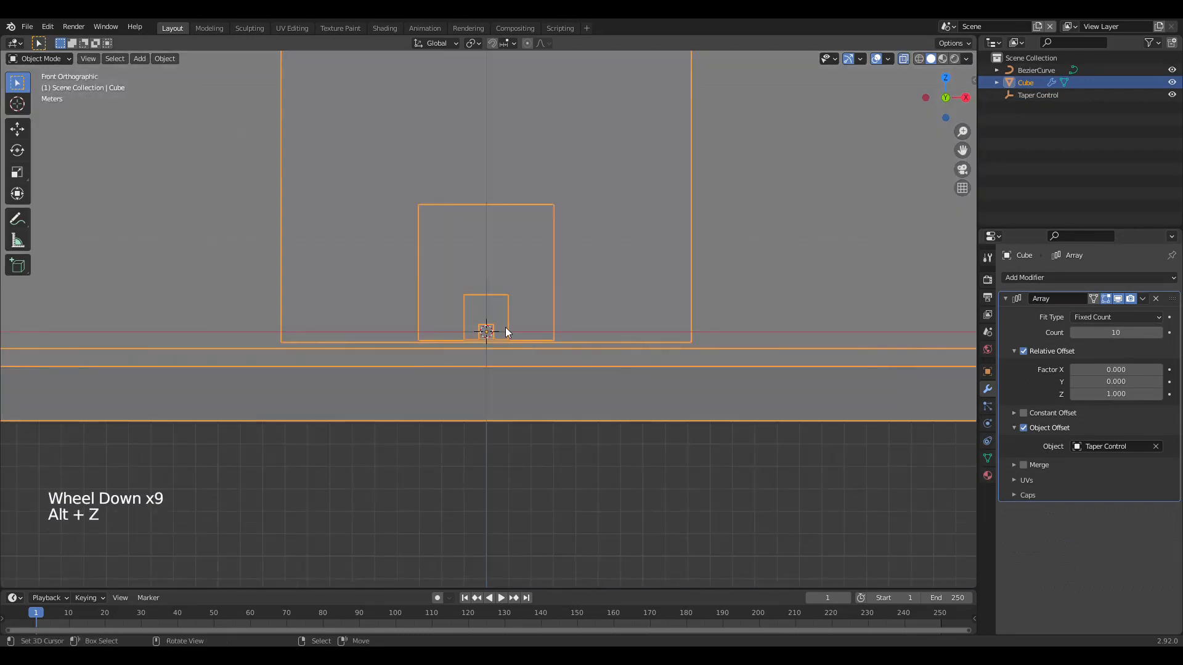
{"action": "right_click", "coordinate": [504, 330]}
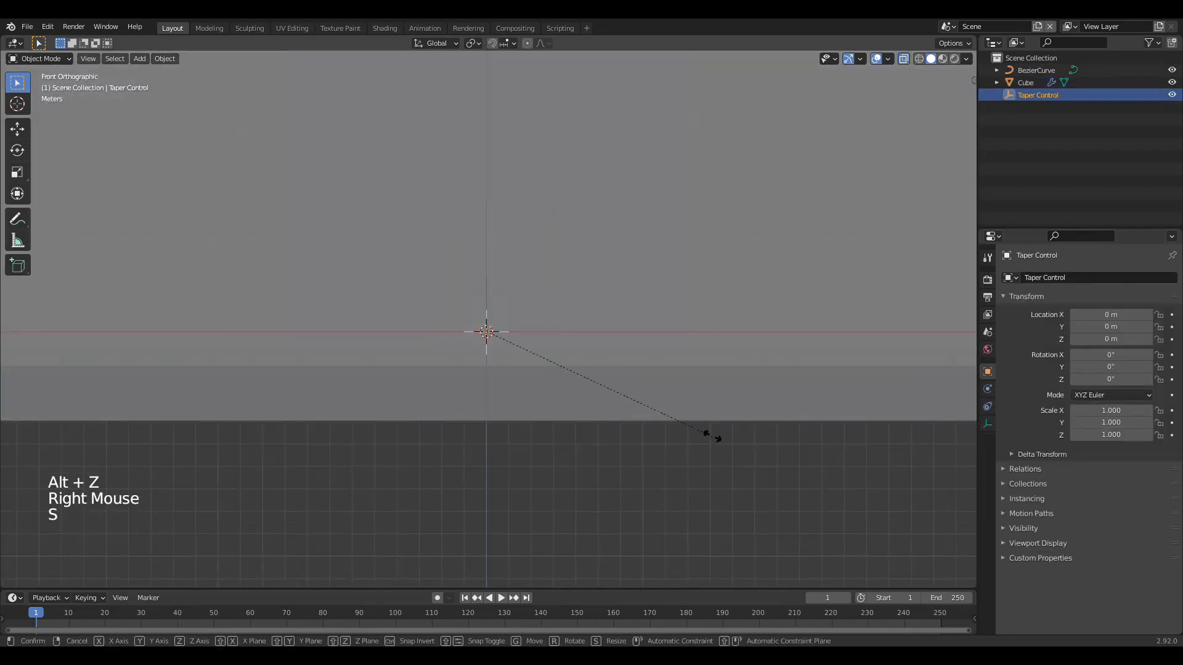
{"action": "key", "text": "s"}
{"action": "left_click", "coordinate": [508, 312]}
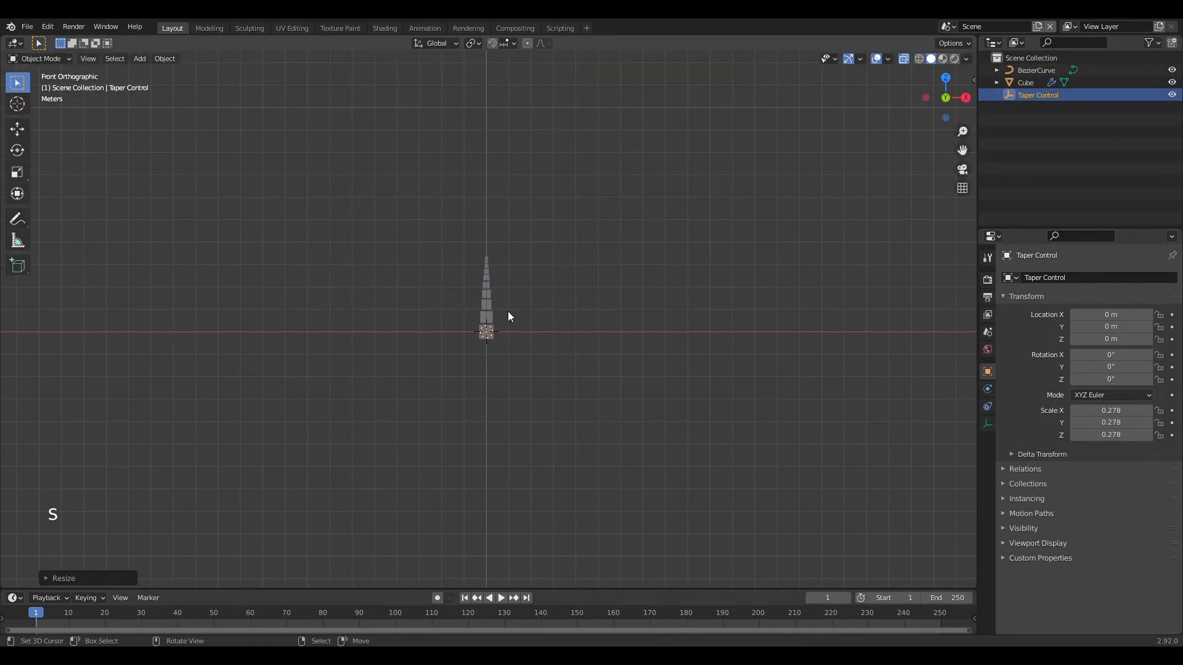
{"action": "scroll", "coordinate": [497, 323], "scroll_direction": "up", "scroll_amount": 8}
{"action": "key", "text": "alt+z"}
{"action": "scroll", "coordinate": [493, 316], "scroll_direction": "up", "scroll_amount": 2}
{"action": "middle_click_drag", "start_coordinate": [522, 242], "coordinate": [571, 329], "text": "shift"}
{"action": "scroll", "coordinate": [532, 350], "scroll_direction": "down", "scroll_amount": 2}
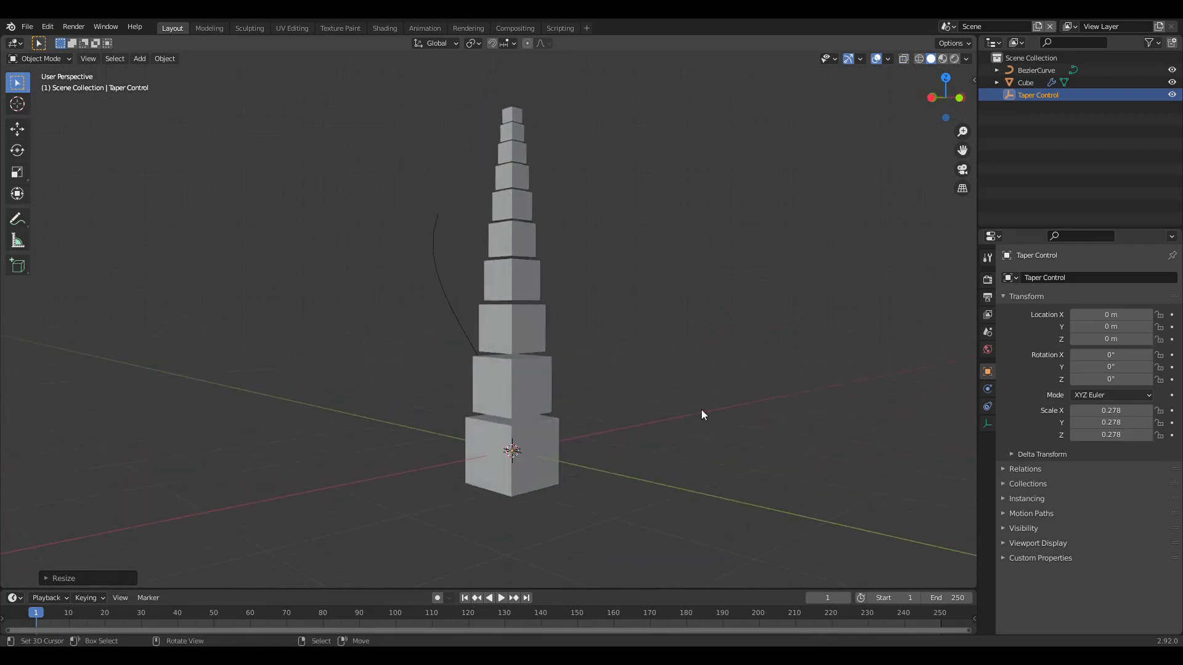
Set the cube array's relative offset Z factor to 0.8 so its segments overlap.
{"action": "right_click", "coordinate": [535, 391]}
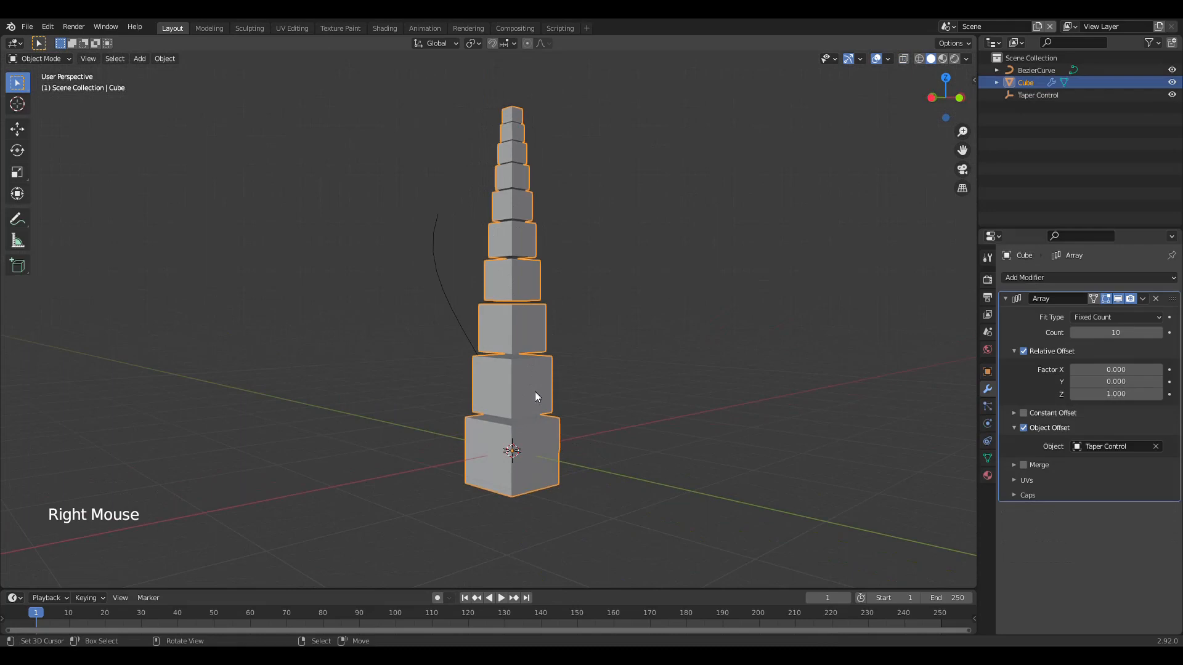
{"action": "left_click", "coordinate": [1124, 398]}
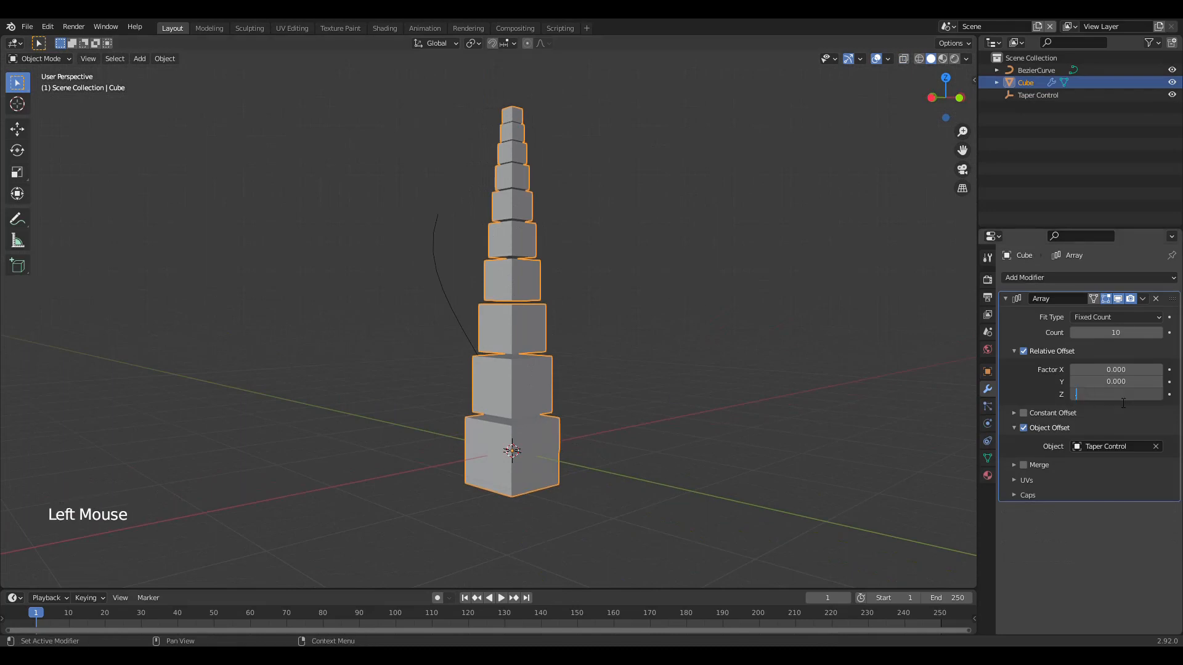
{"action": "type", "text": ".8"}
{"action": "key", "text": "Return"}
{"action": "middle_click_drag", "start_coordinate": [563, 355], "coordinate": [541, 357]}
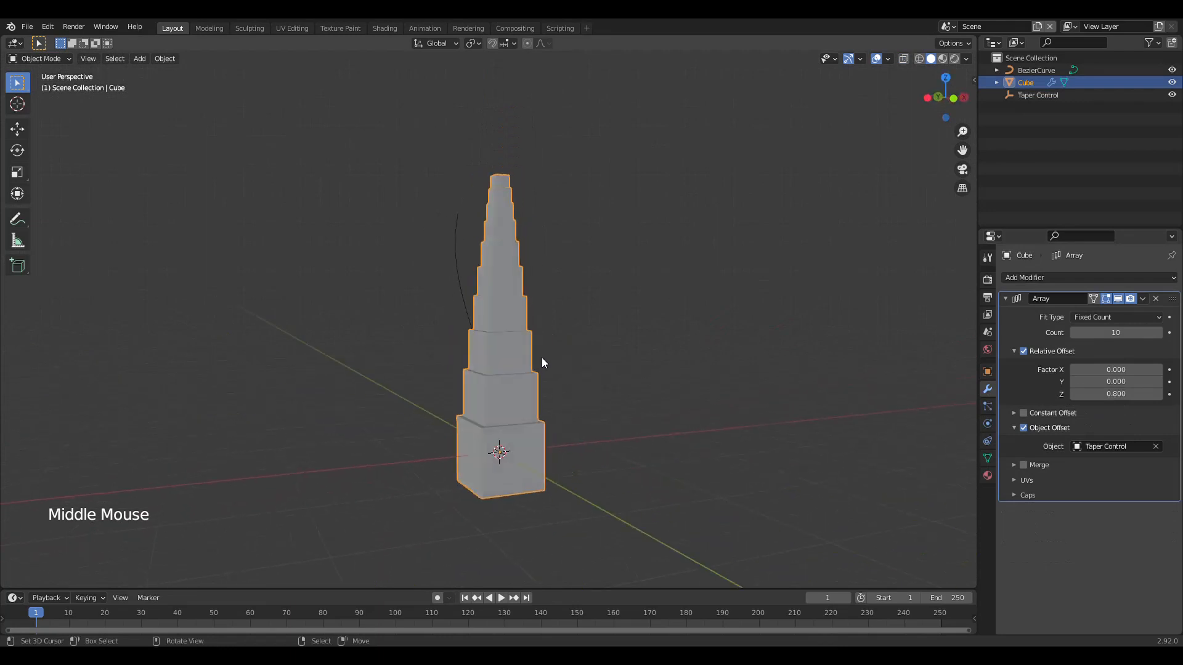
Subdivide the base cube's mesh once and smooth its vertices in Edit Mode, returning to Object Mode when done.
{"action": "key", "text": "KP_1"}
{"action": "key", "text": "Tab"}
{"action": "key", "text": "w"}
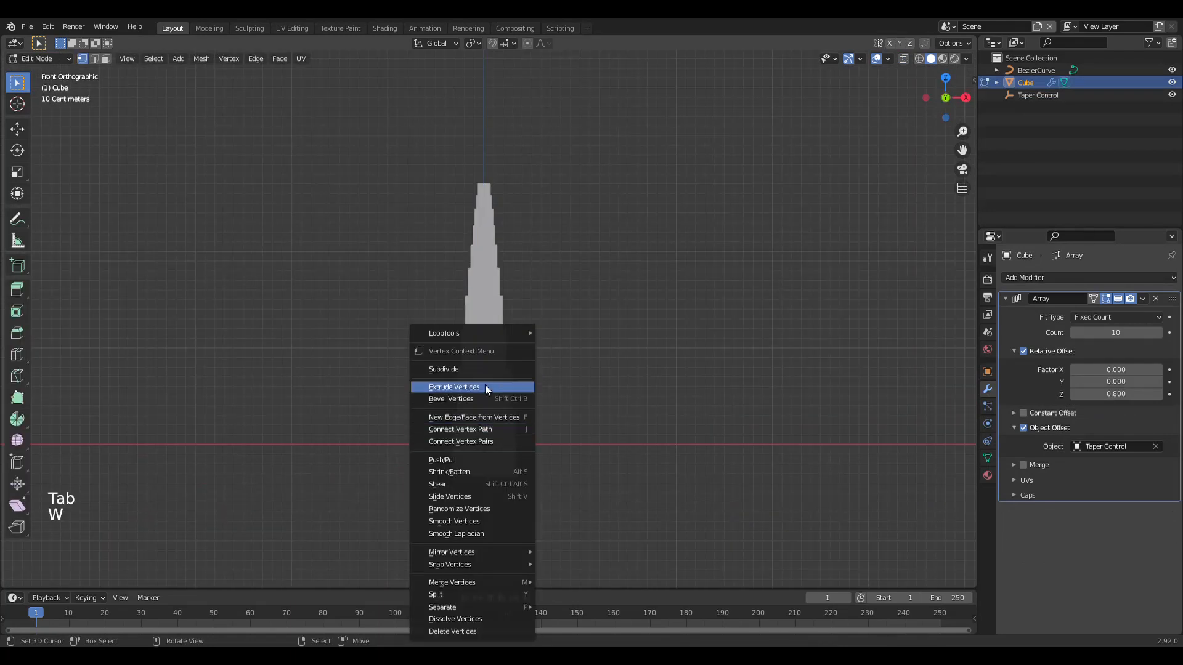
{"action": "left_click", "coordinate": [484, 370]}
{"action": "key", "text": "w"}
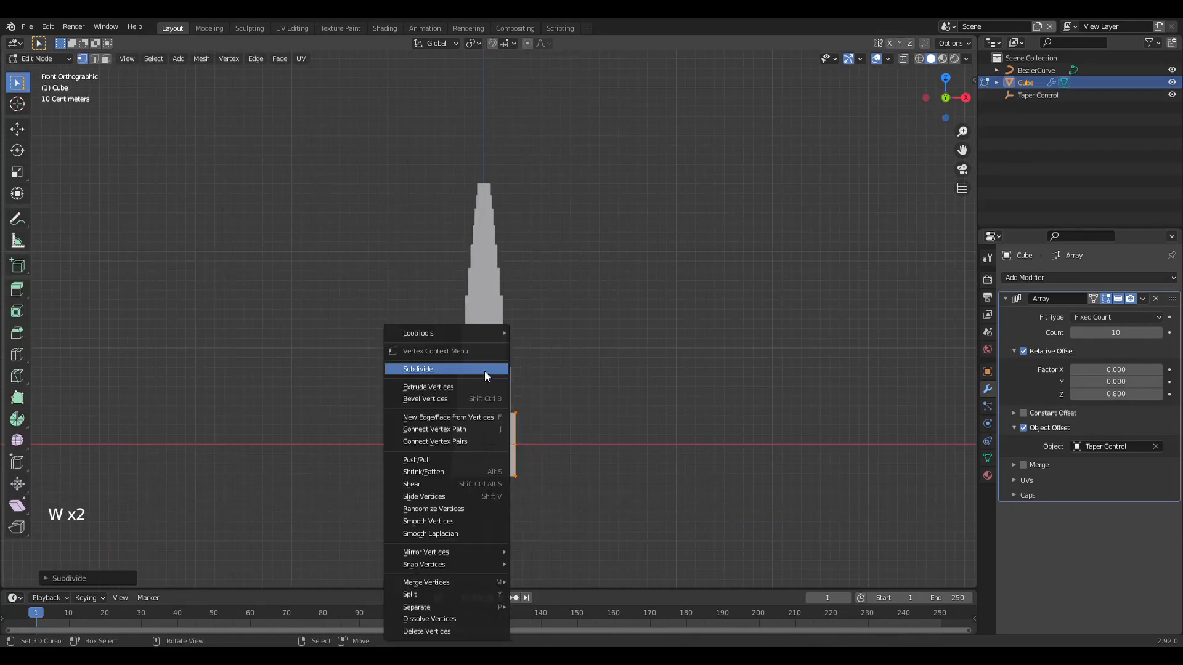
{"action": "left_click", "coordinate": [471, 521]}
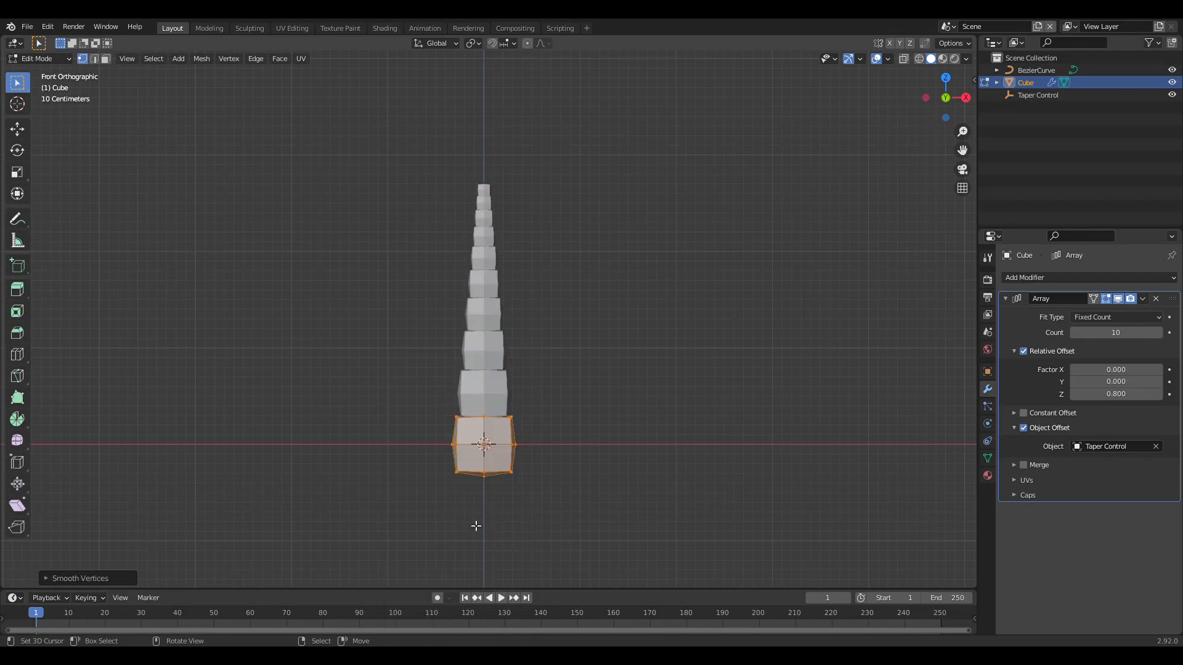
{"action": "key", "text": "w"}
{"action": "right_click", "coordinate": [590, 382]}
{"action": "middle_click_drag", "start_coordinate": [530, 397], "coordinate": [547, 426]}
{"action": "key", "text": "KP_1"}
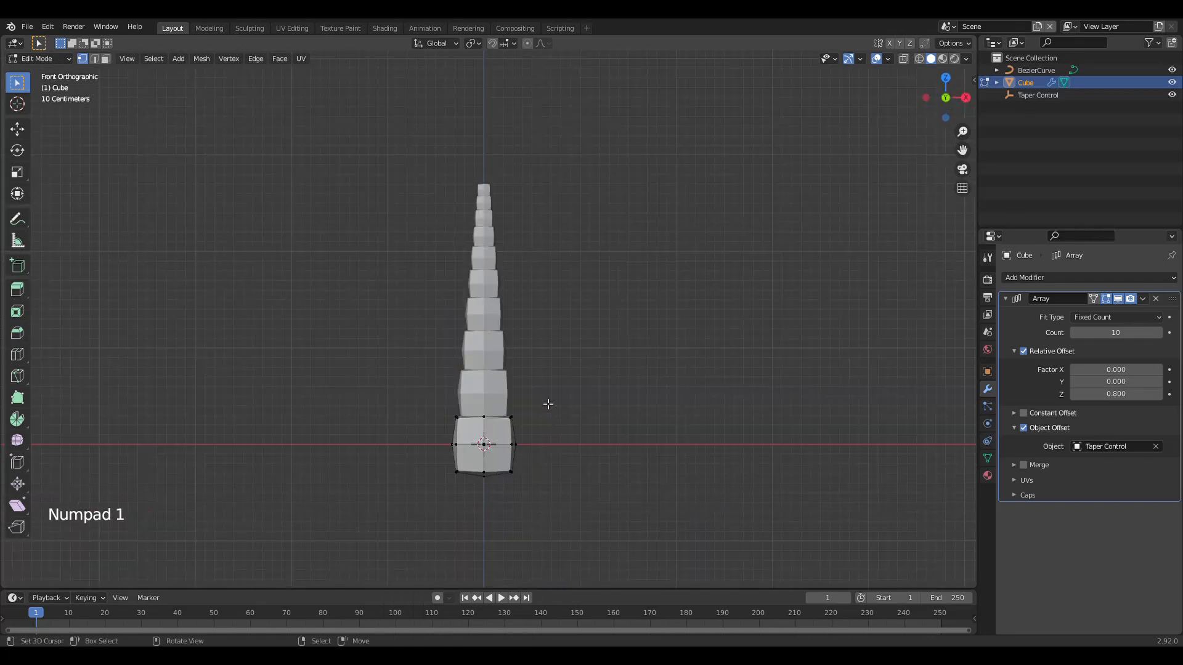
{"action": "scroll", "coordinate": [505, 406], "scroll_direction": "up", "scroll_amount": 3}
{"action": "scroll", "coordinate": [505, 406], "scroll_direction": "down", "scroll_amount": 1}
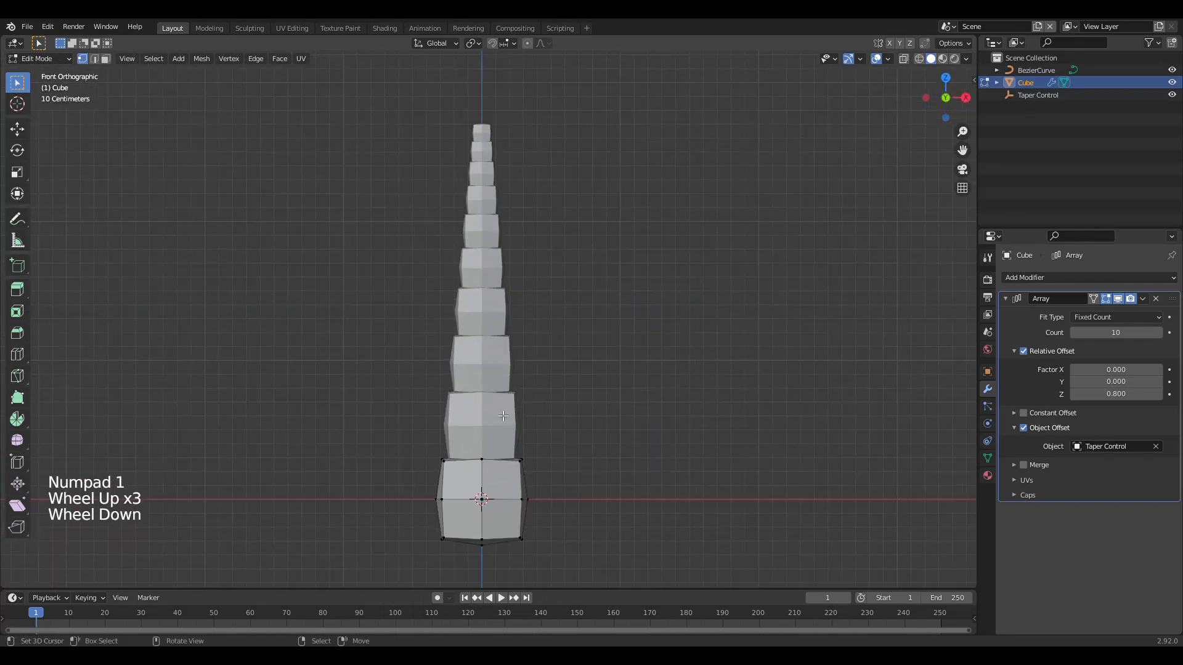
{"action": "key", "text": "Tab"}
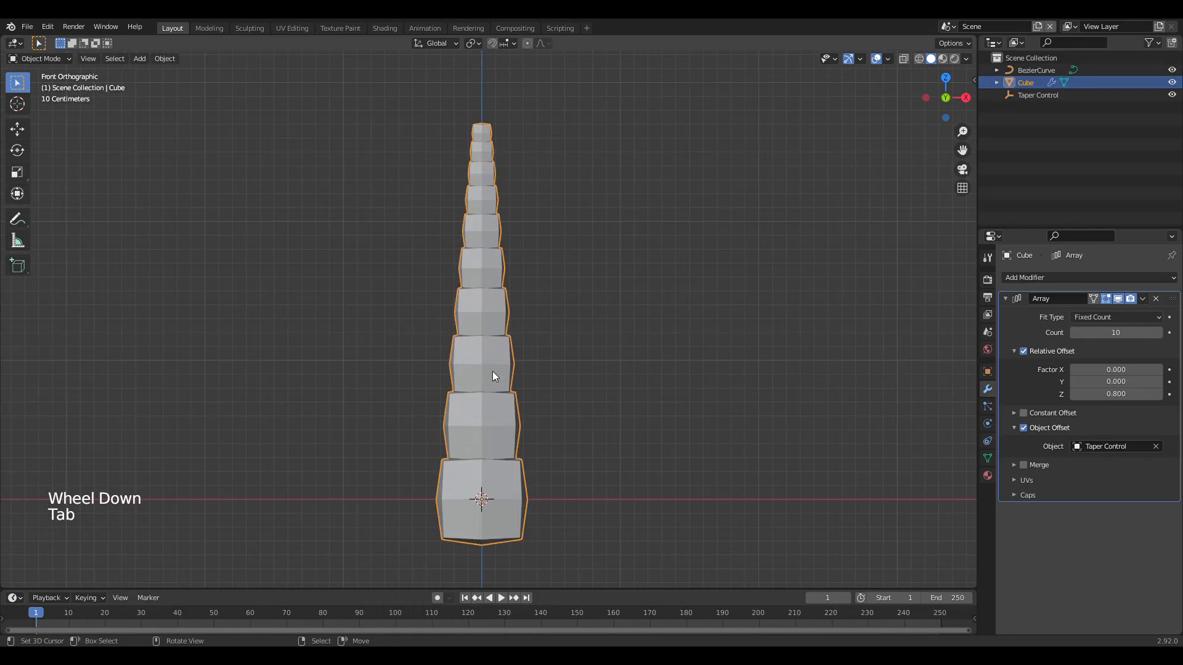
Add a Curve modifier below the Array on the cube, with BezierCurve as its curve object.
{"action": "left_click", "coordinate": [1042, 279]}
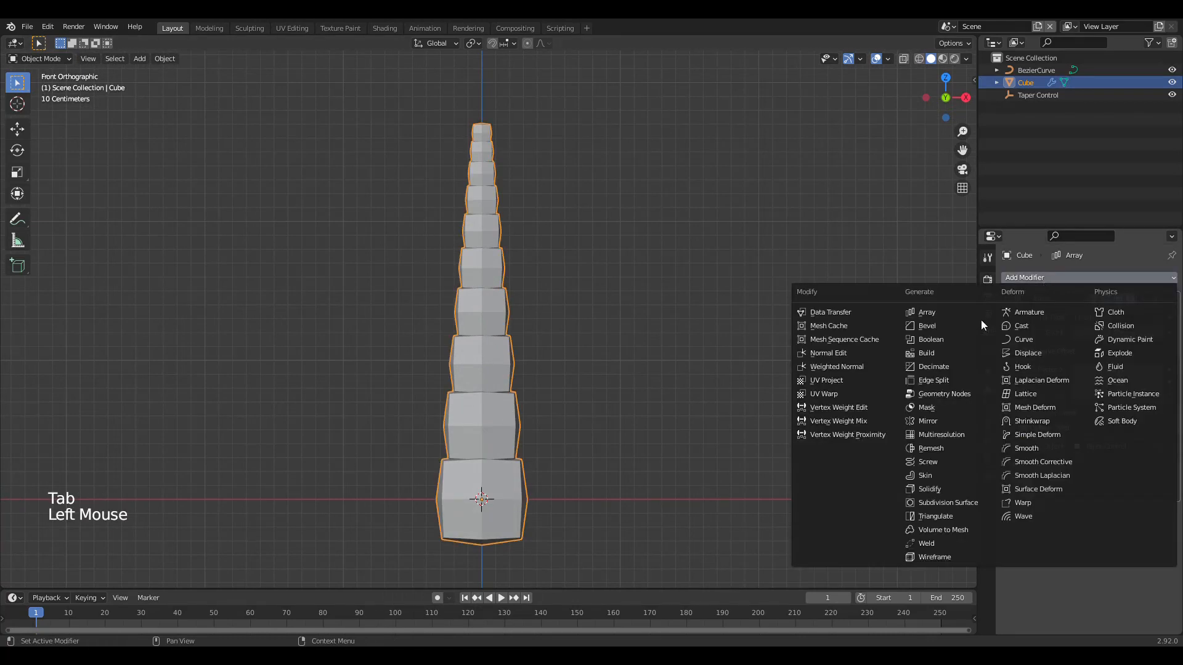
{"action": "left_click", "coordinate": [1020, 339]}
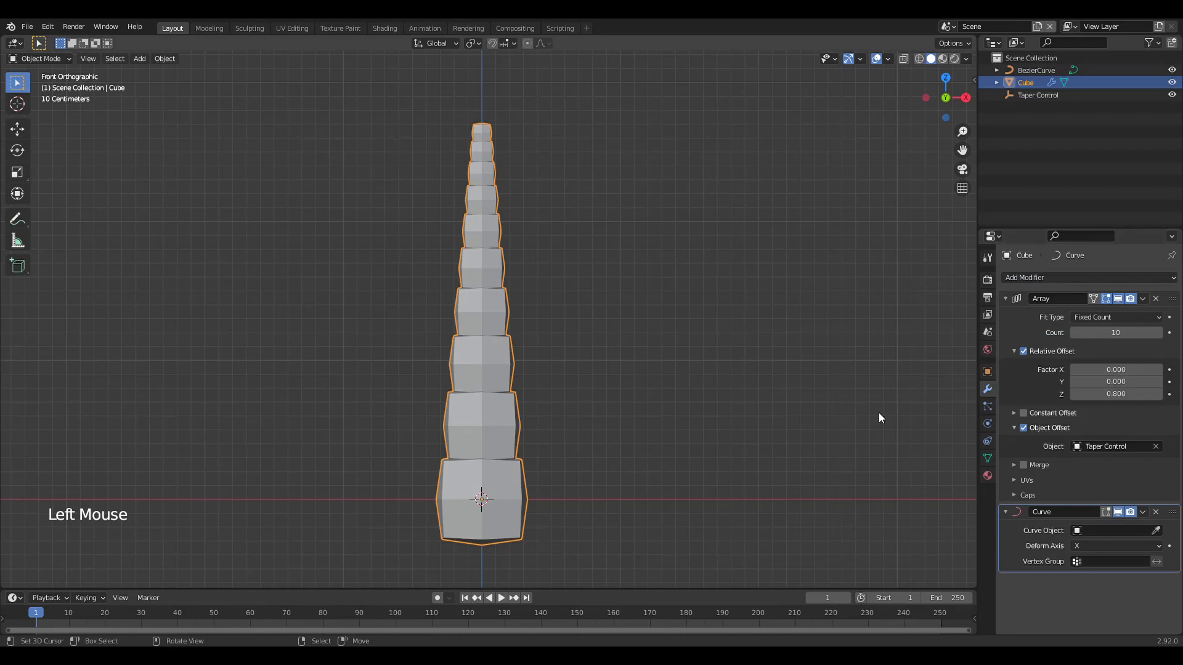
{"action": "left_click", "coordinate": [1111, 533]}
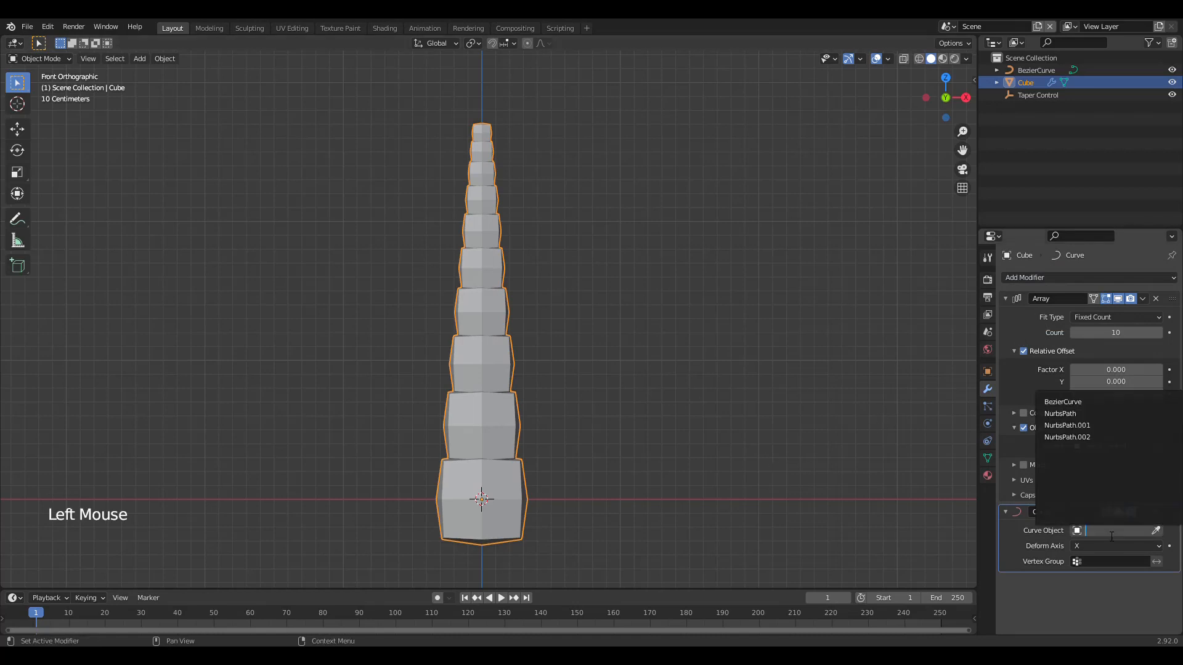
{"action": "left_click", "coordinate": [1095, 401]}
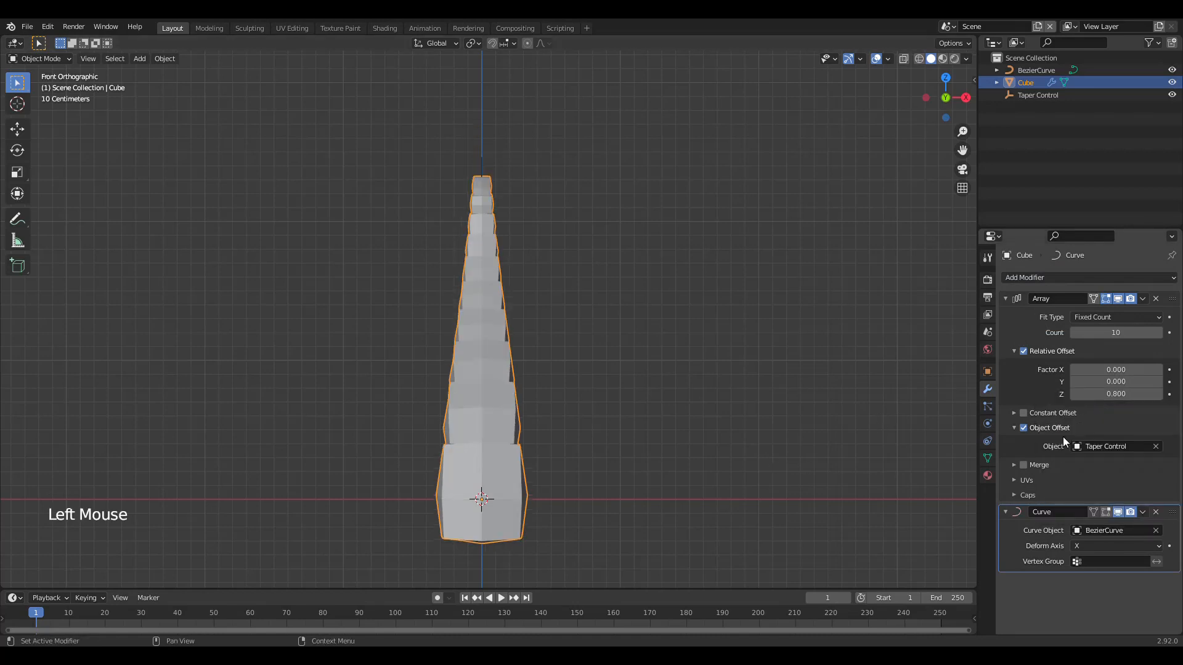
{"action": "middle_click_drag", "start_coordinate": [523, 361], "coordinate": [554, 407]}
{"action": "mouse_move", "coordinate": [421, 401]}
{"action": "middle_mouse_down"}
{"action": "mouse_move", "coordinate": [338, 409]}
{"action": "mouse_move", "coordinate": [438, 411]}
{"action": "middle_mouse_up"}
{"action": "key", "text": "KP_1"}
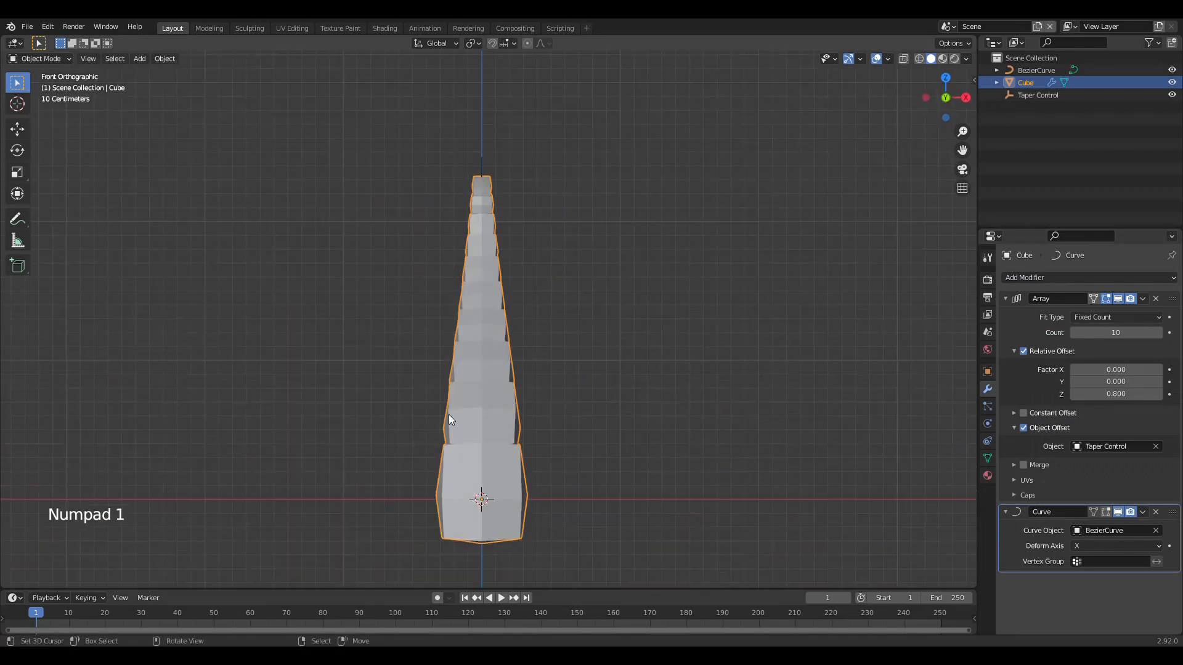
{"action": "double_click", "coordinate": [1029, 530]}
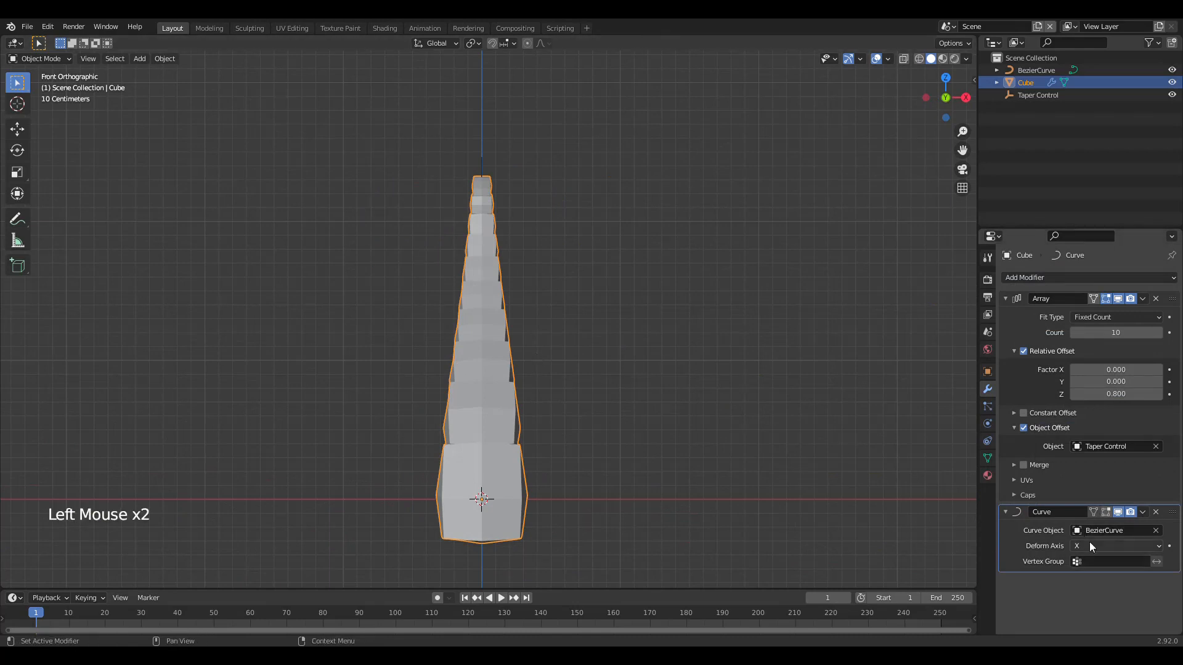
Extend the horn's tip by raising the Array modifier's count first to 15 and finally to 20.
{"action": "left_click", "coordinate": [1112, 342]}
{"action": "type", "text": "15"}
{"action": "key", "text": "Return"}
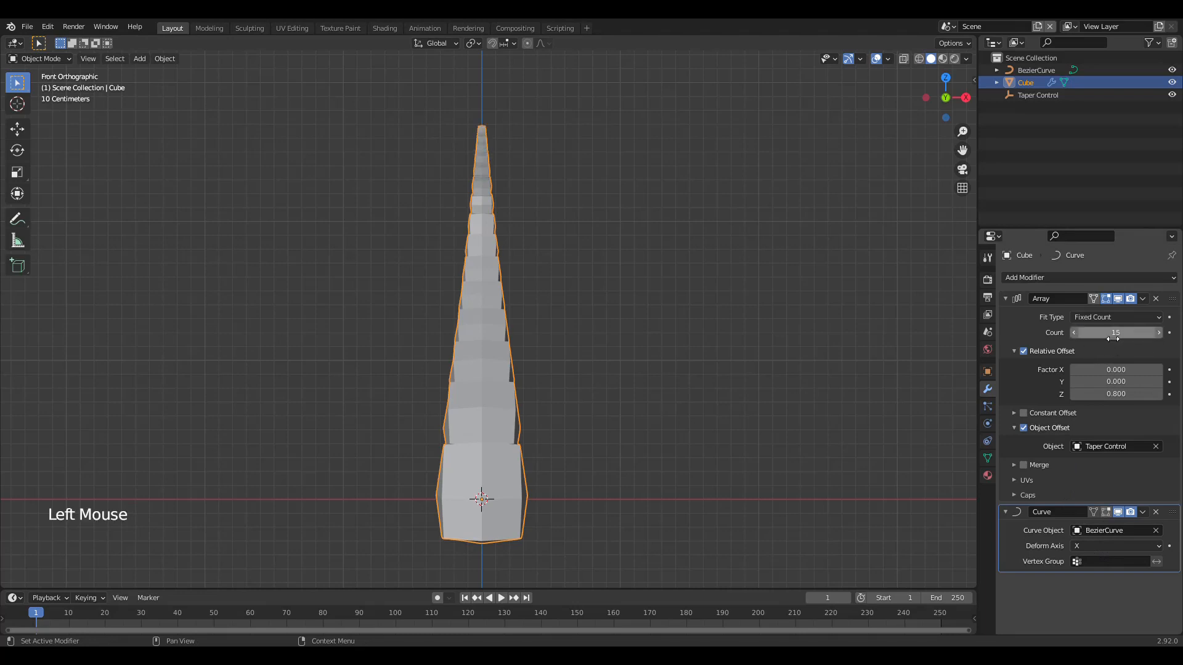
{"action": "middle_click_drag", "start_coordinate": [512, 228], "coordinate": [640, 262]}
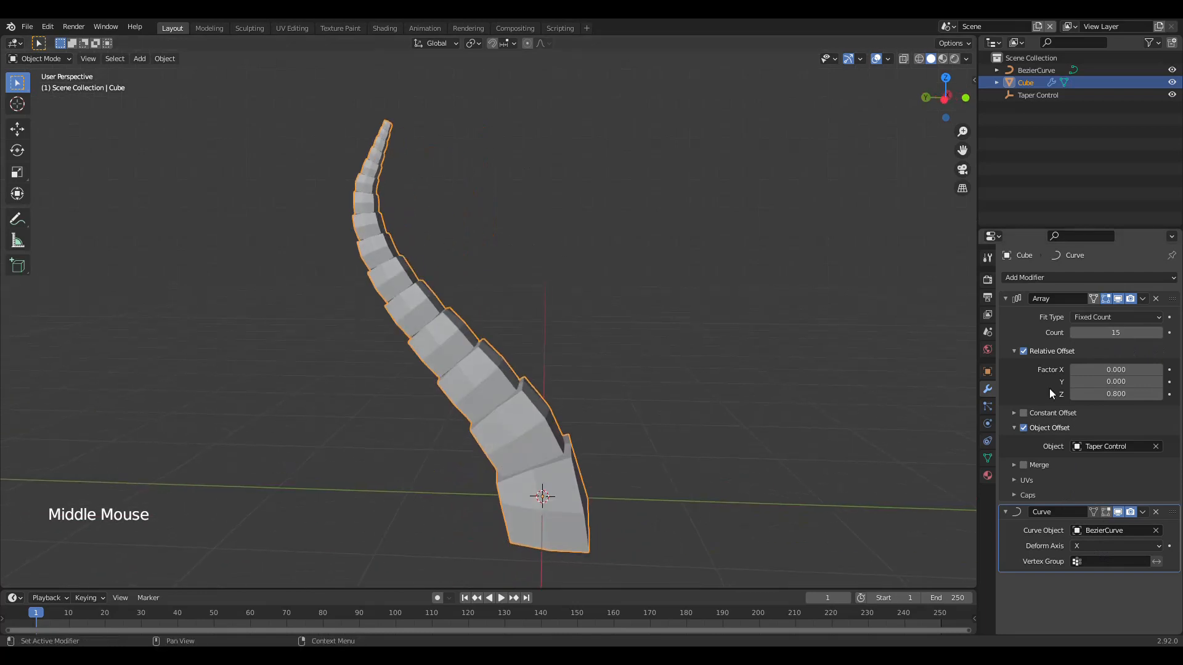
{"action": "left_click", "coordinate": [1111, 338]}
{"action": "type", "text": "20"}
{"action": "key", "text": "Return"}
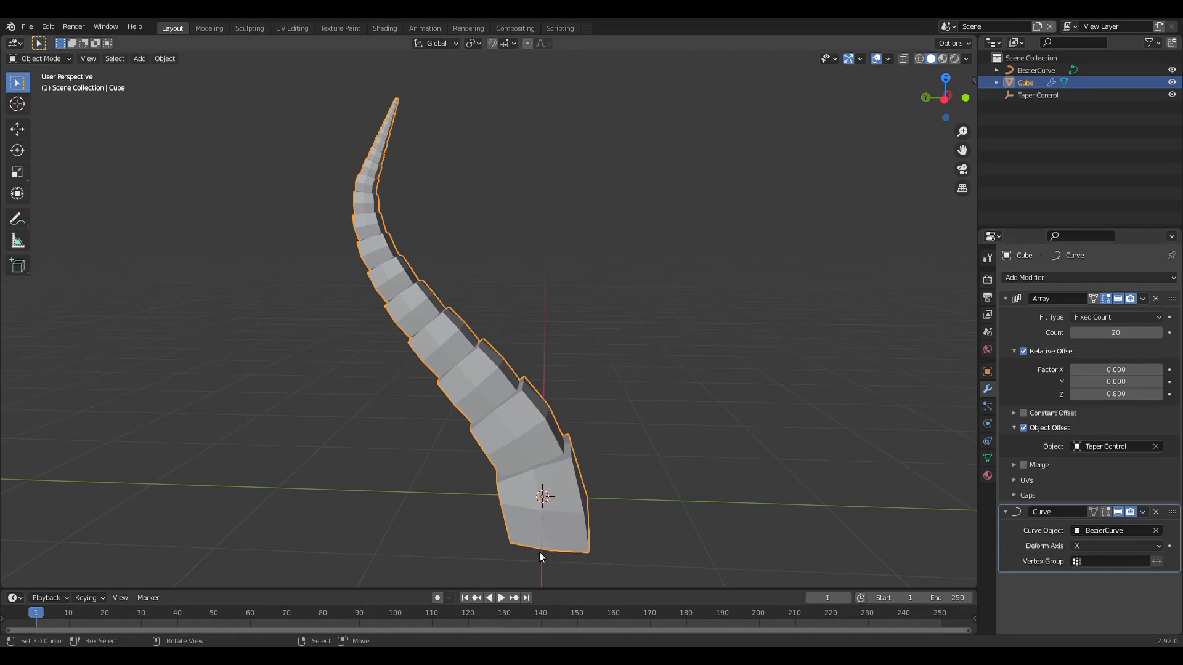
Select the Taper Control empty inside the horn and try rescaling it to test a different taper.
{"action": "key", "text": "alt+z"}
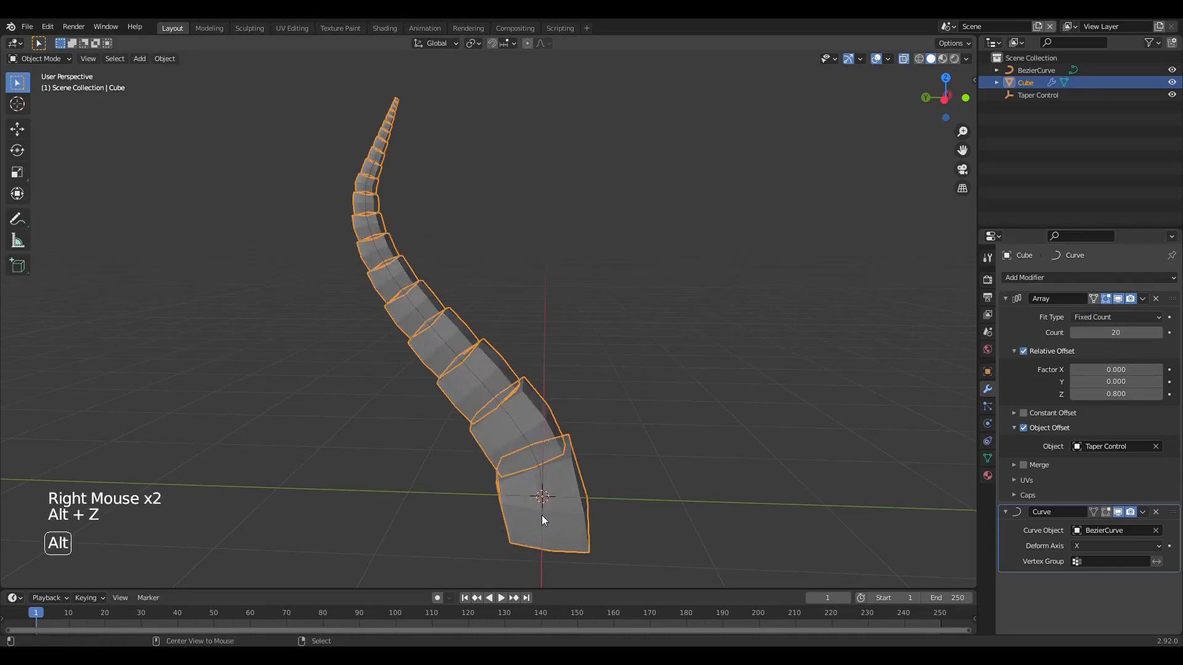
{"action": "right_click", "coordinate": [542, 515]}
{"action": "right_click", "coordinate": [570, 495]}
{"action": "key", "text": "alt+z"}
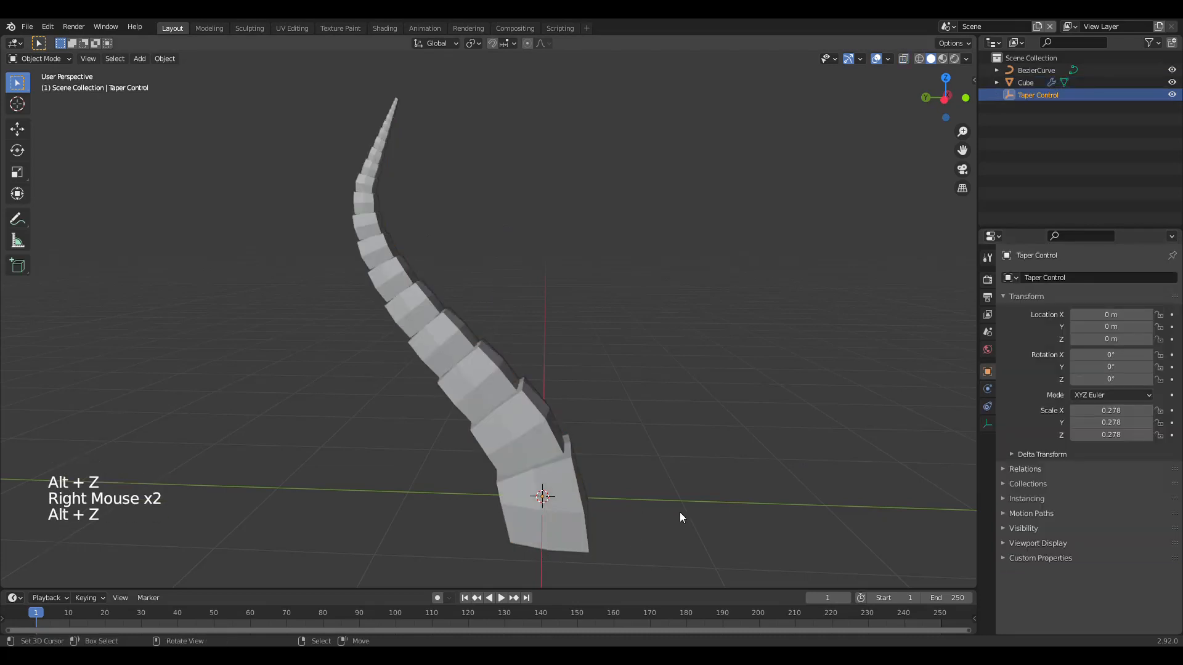
{"action": "key", "text": "s"}
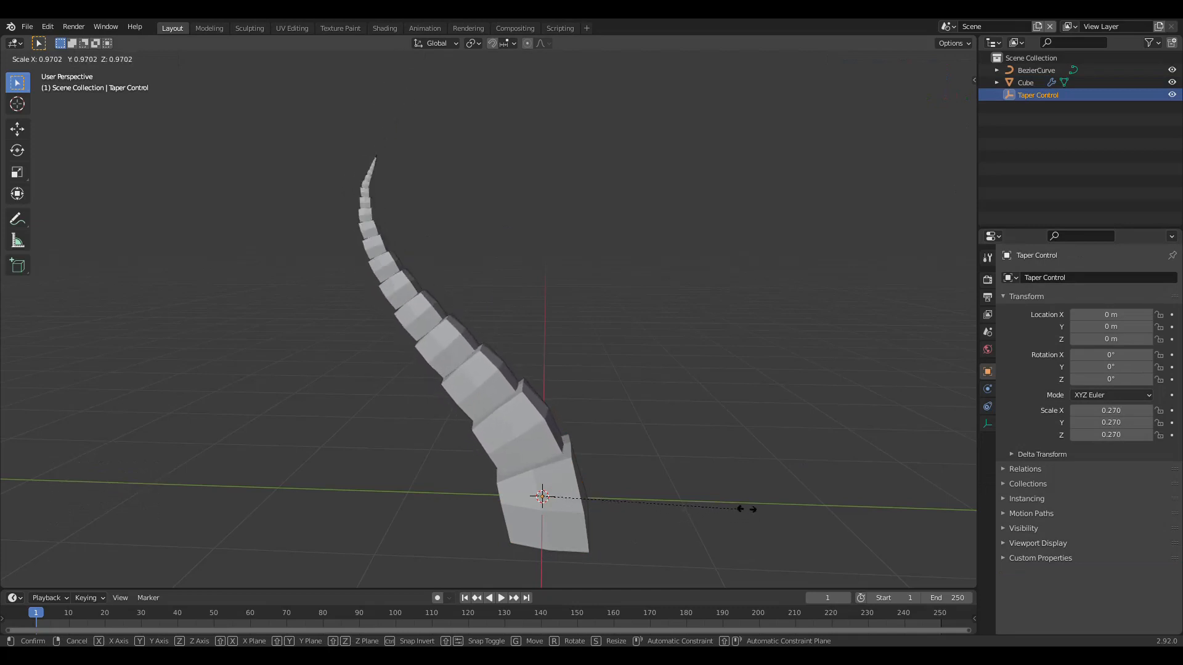
{"action": "left_click", "coordinate": [722, 489]}
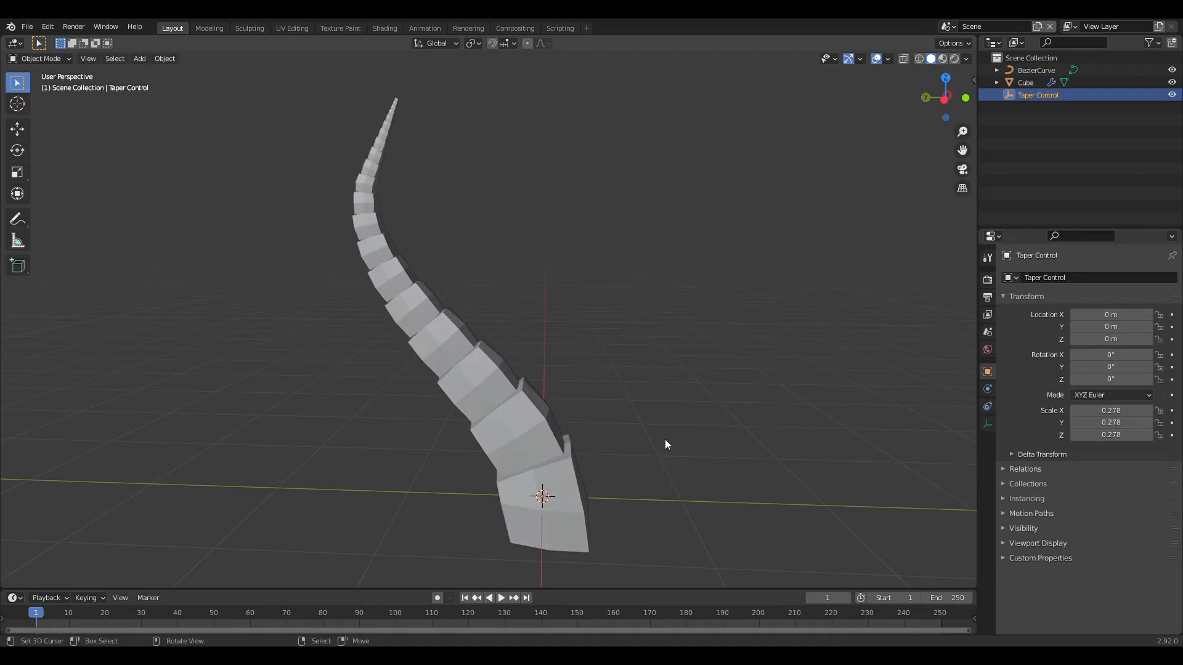
In front view, enter Edit Mode on the BezierCurve and move its top control point toward positive X to bend the horn sideways.
{"action": "key", "text": "KP_1"}
{"action": "right_click", "coordinate": [484, 330]}
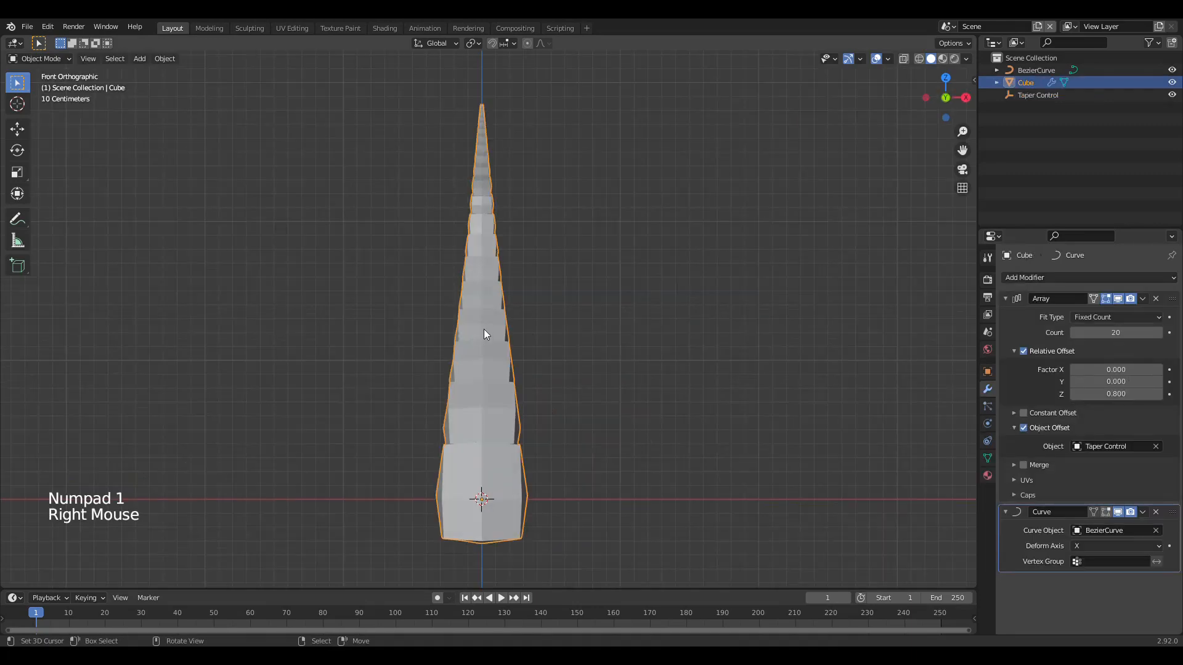
{"action": "key", "text": "alt+z"}
{"action": "right_click", "coordinate": [483, 330]}
{"action": "key", "text": "Tab"}
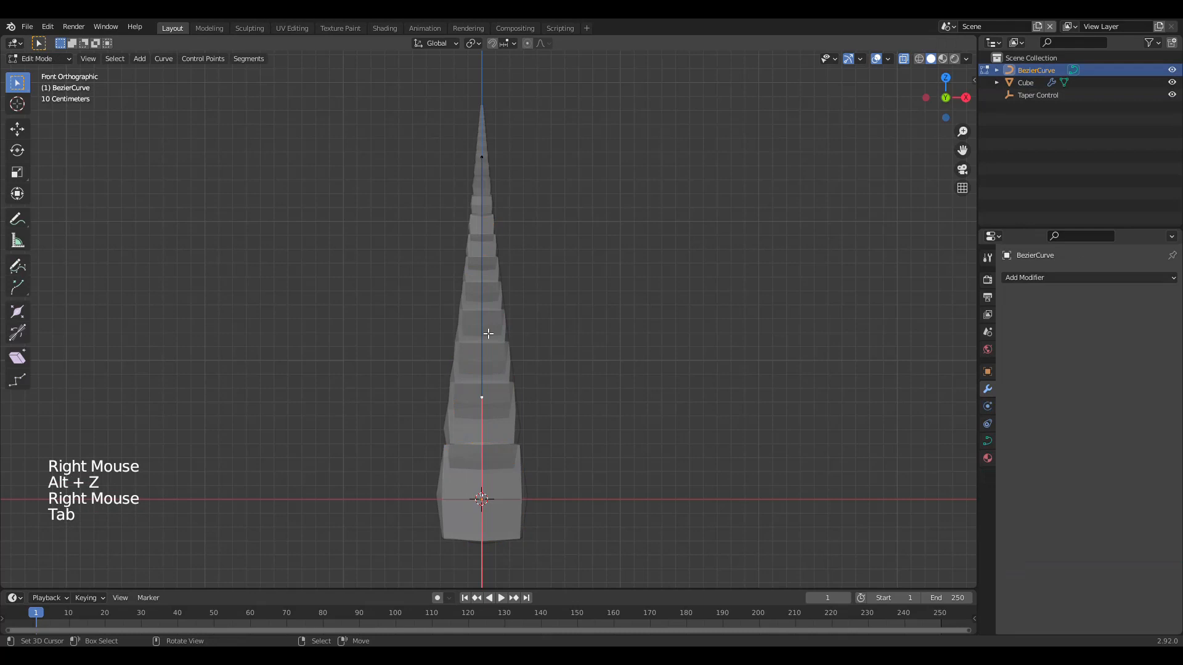
{"action": "key", "text": "alt+z"}
{"action": "scroll", "coordinate": [488, 333], "scroll_direction": "down", "scroll_amount": 3}
{"action": "right_click", "coordinate": [492, 218]}
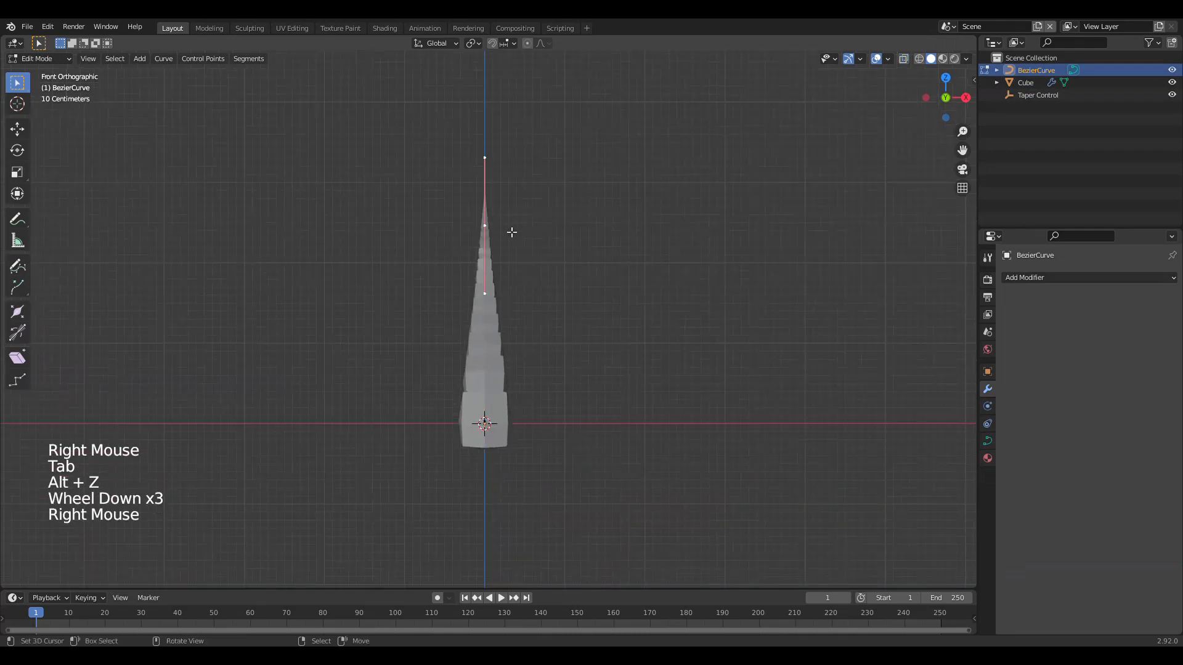
{"action": "key", "text": "g"}
{"action": "left_click", "coordinate": [551, 305]}
{"action": "scroll", "coordinate": [547, 309], "scroll_direction": "up", "scroll_amount": 1}
{"action": "scroll", "coordinate": [547, 310], "scroll_direction": "up", "scroll_amount": 1}
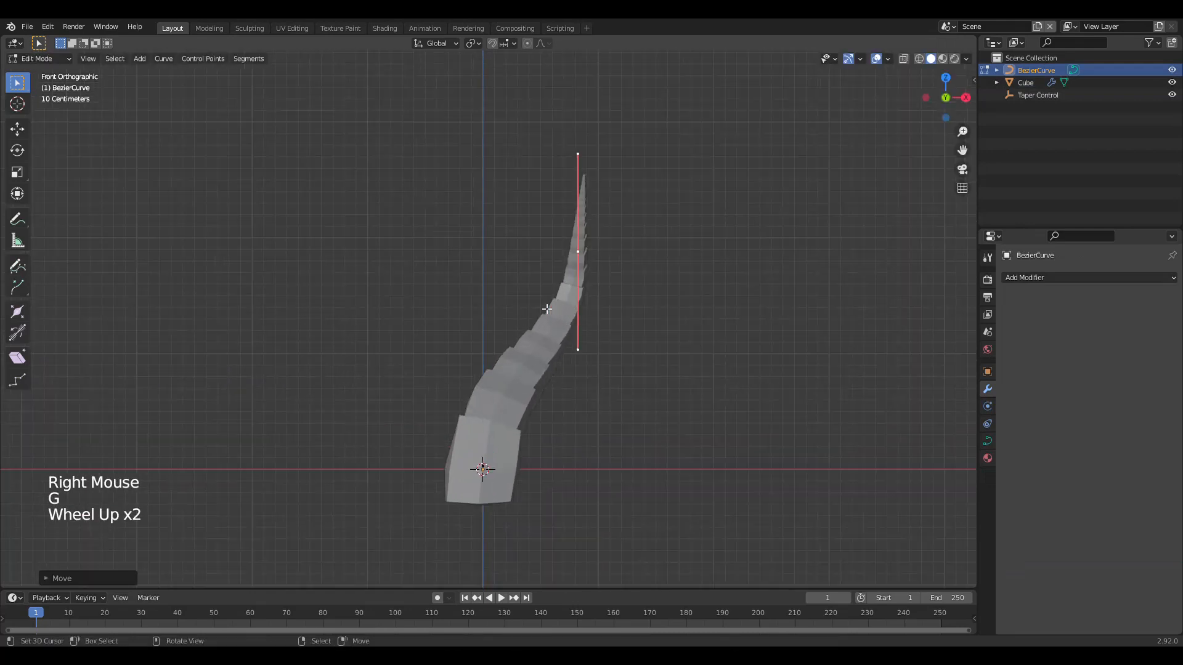
Rotate the curve's top control point with its handles and reposition it in perspective view to lean the horn's tip.
{"action": "key", "text": "alt+z"}
{"action": "key", "text": "alt+z"}
{"action": "key", "text": "alt+x"}
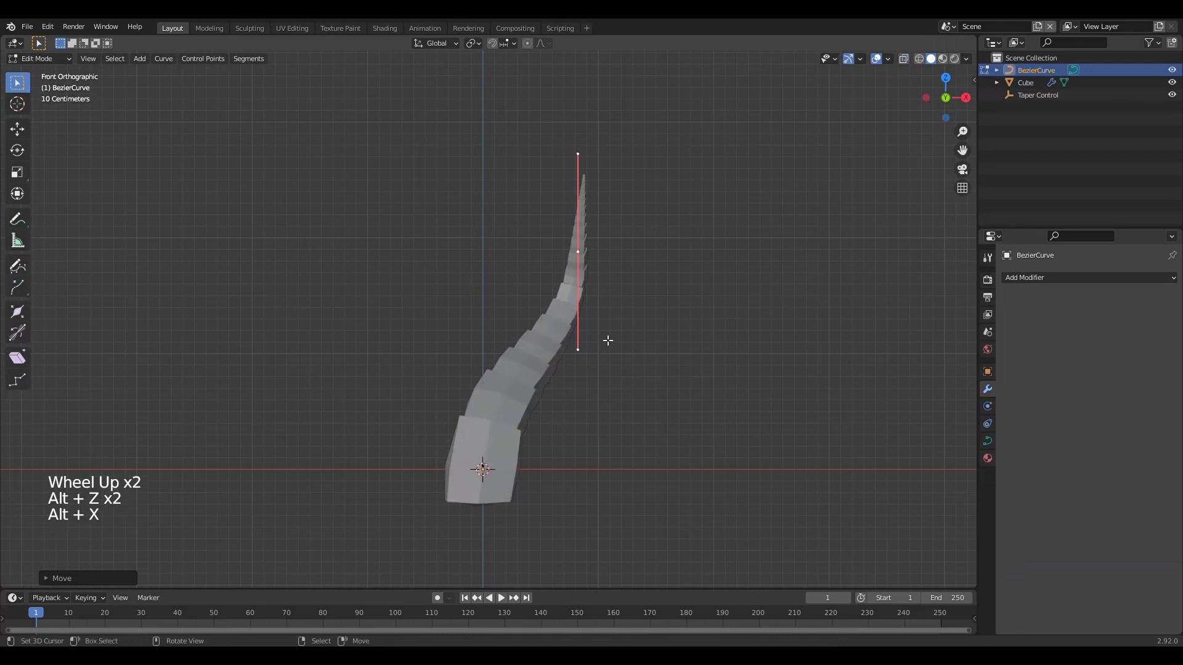
{"action": "middle_click_drag", "start_coordinate": [655, 355], "coordinate": [677, 360]}
{"action": "key", "text": "r"}
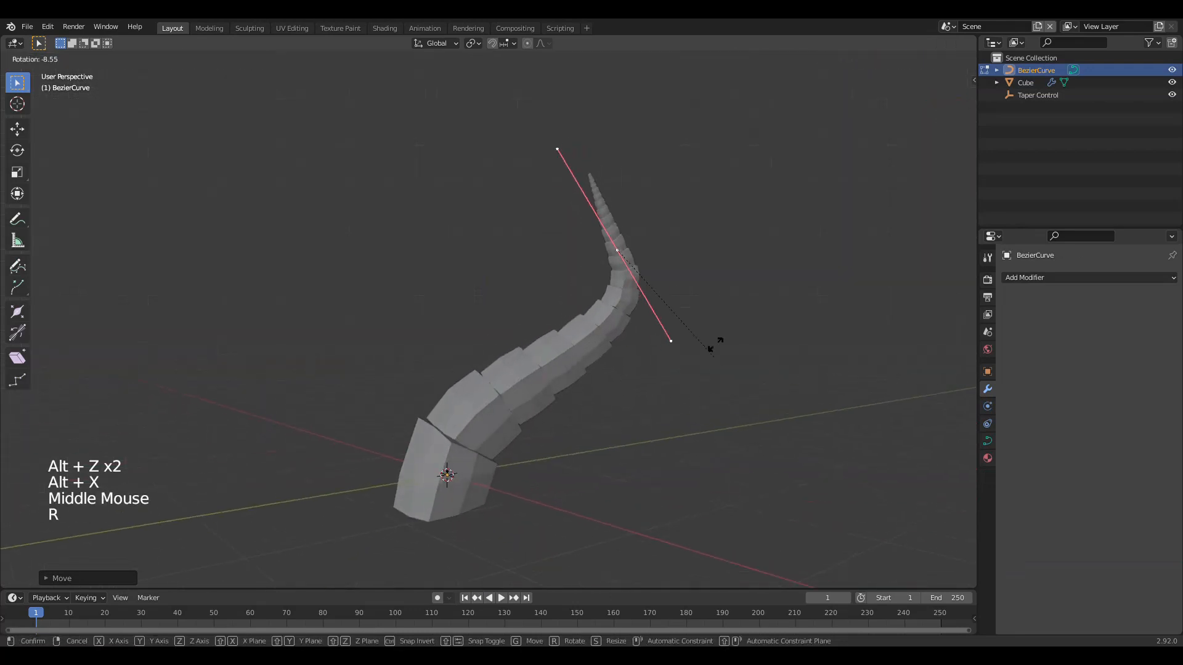
{"action": "left_click", "coordinate": [585, 367]}
{"action": "key", "text": "g"}
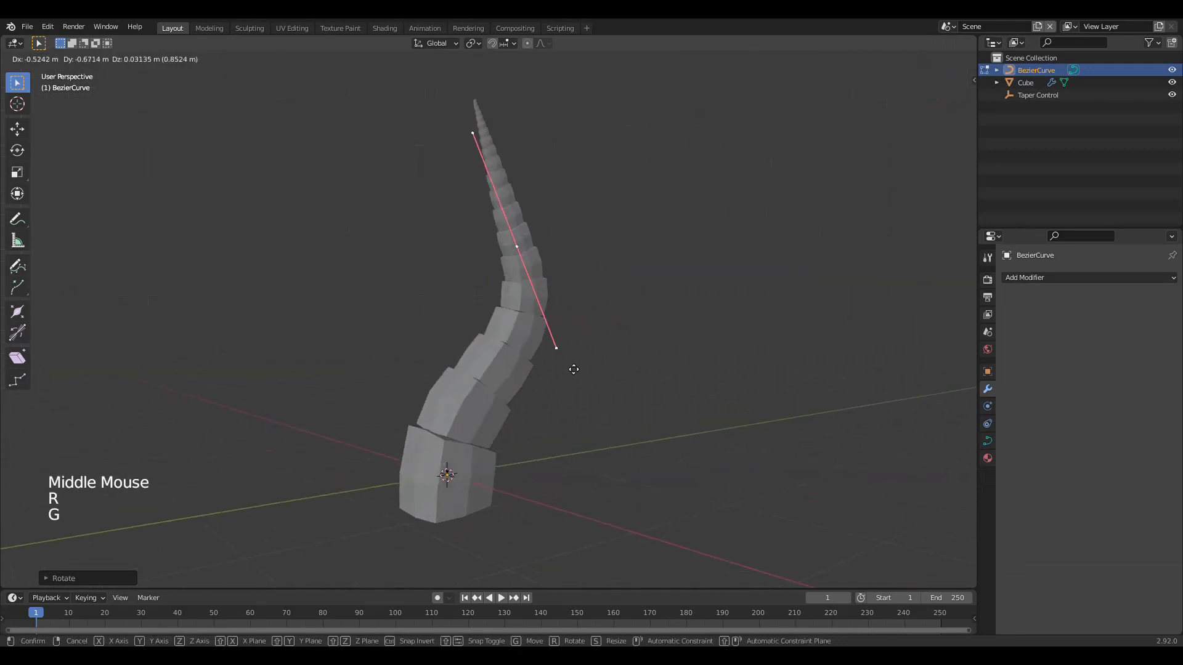
{"action": "left_click", "coordinate": [649, 383]}
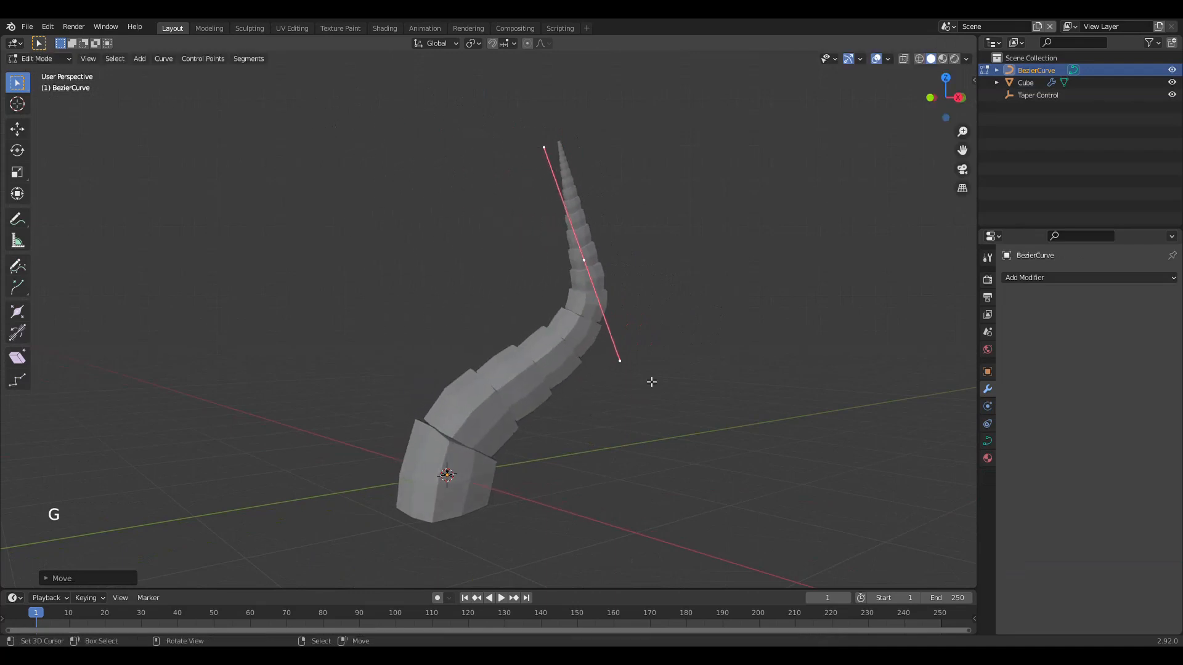
Subdivide the curve between its base and top points, then move the new middle point about 0.11 m in X and 0.06 m in Z.
{"action": "key", "text": "KP_1"}
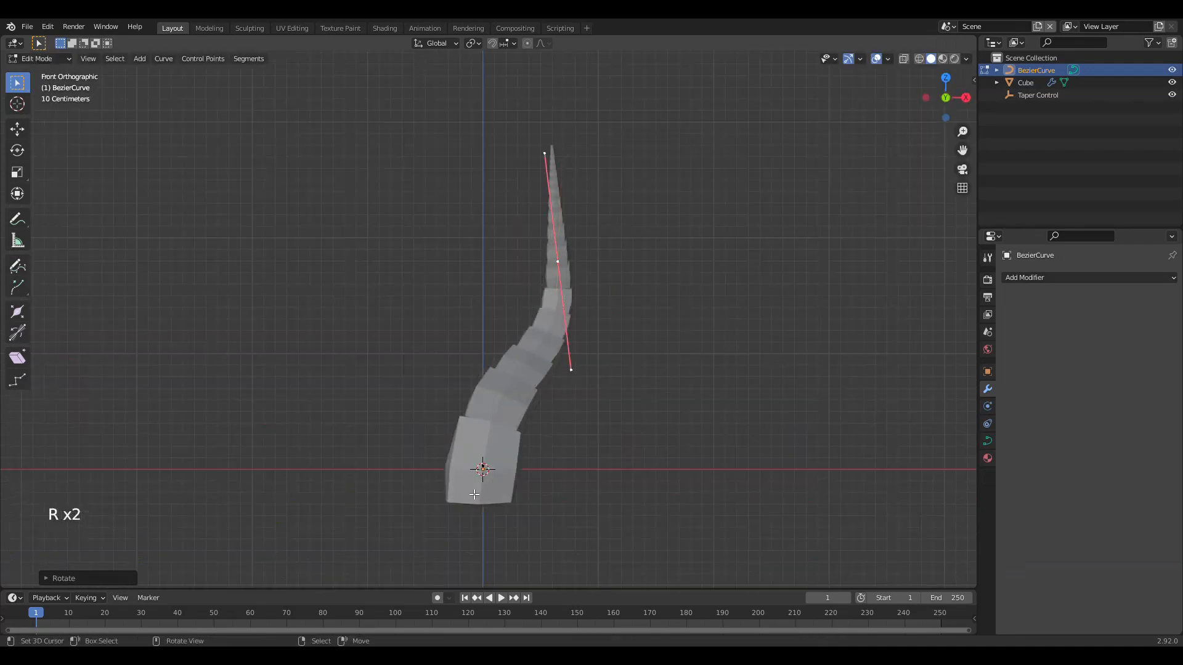
{"action": "right_click", "coordinate": [483, 469], "text": "shift"}
{"action": "key", "text": "w"}
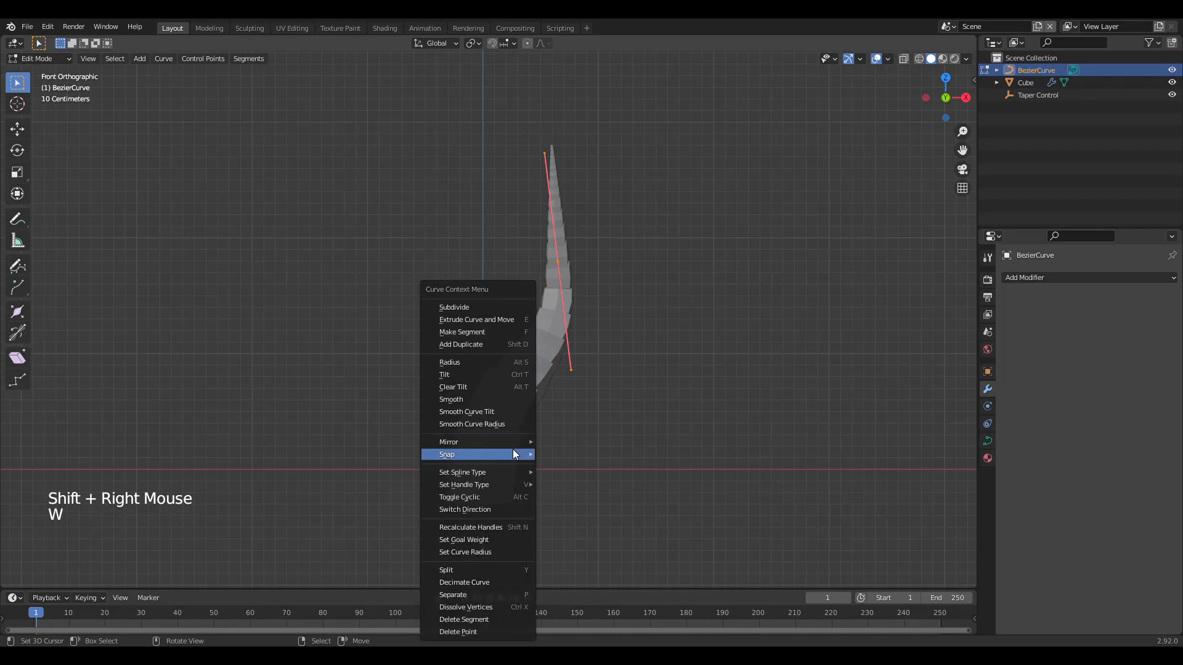
{"action": "left_click", "coordinate": [460, 309]}
{"action": "right_click", "coordinate": [529, 377]}
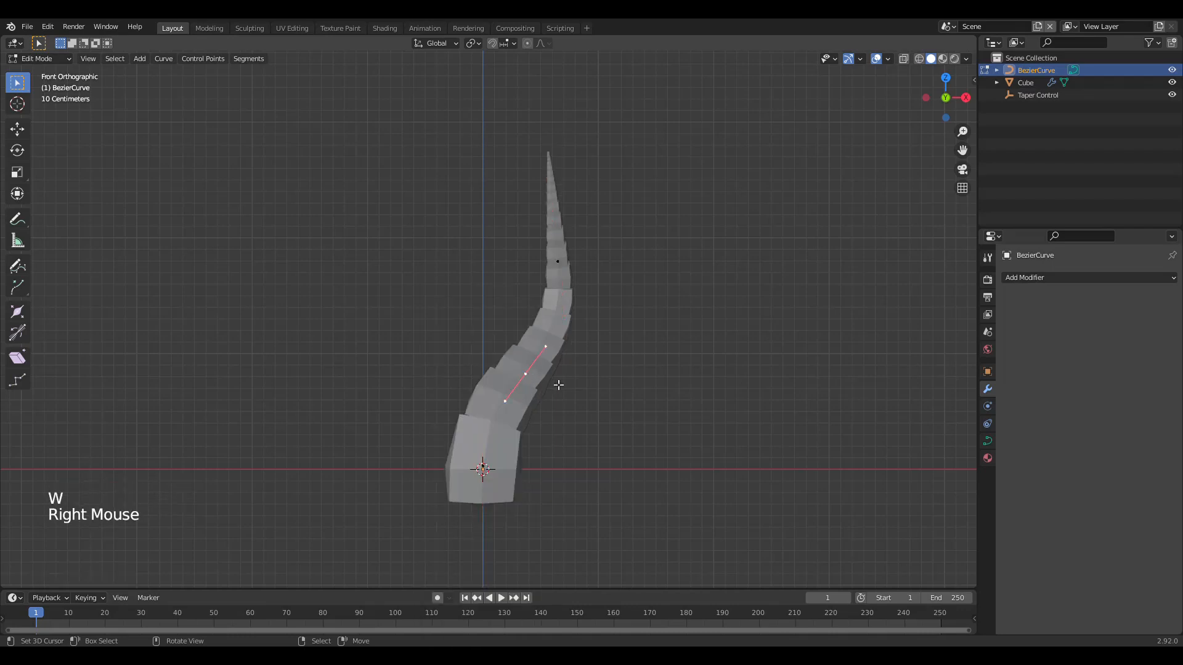
{"action": "key", "text": "g"}
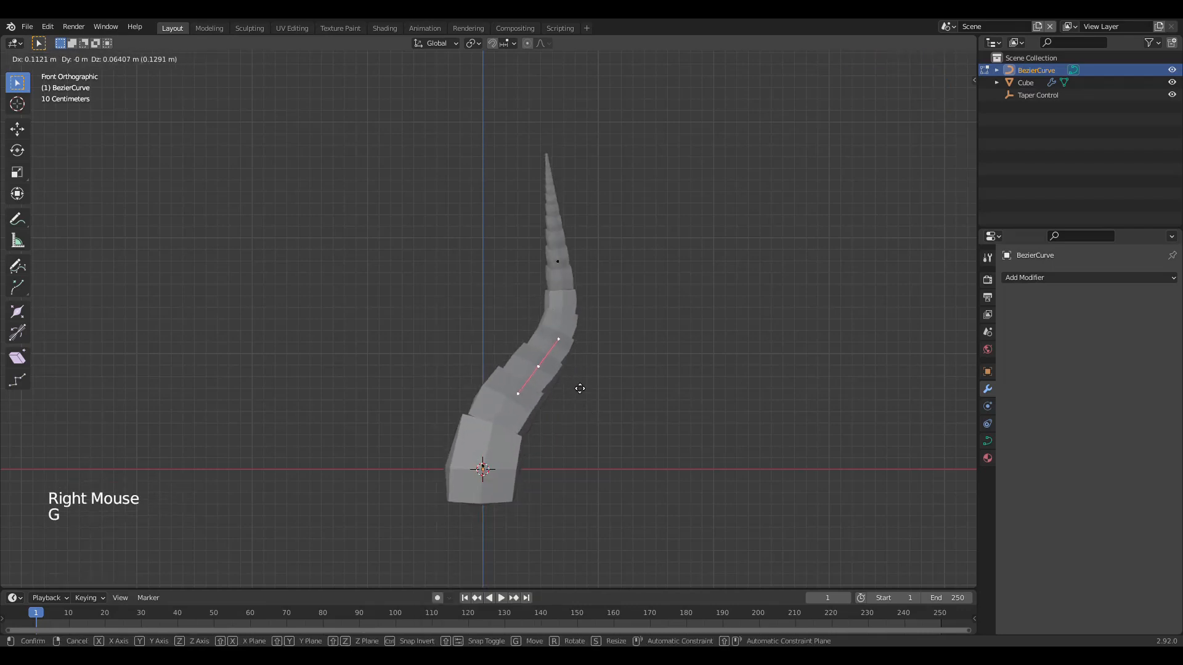
{"action": "left_click", "coordinate": [579, 388]}
Raise the curve's top control point in front view and rotate its handles so the horn's tip curls over.
{"action": "right_click", "coordinate": [556, 261]}
{"action": "key", "text": "g"}
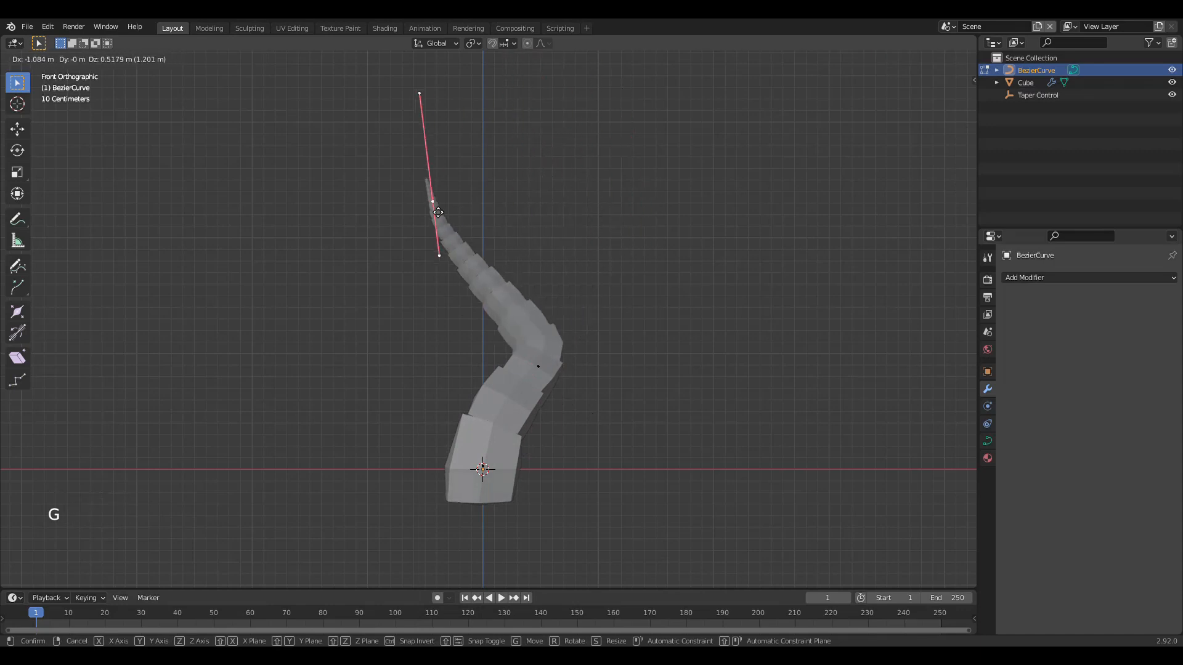
{"action": "left_click", "coordinate": [555, 164]}
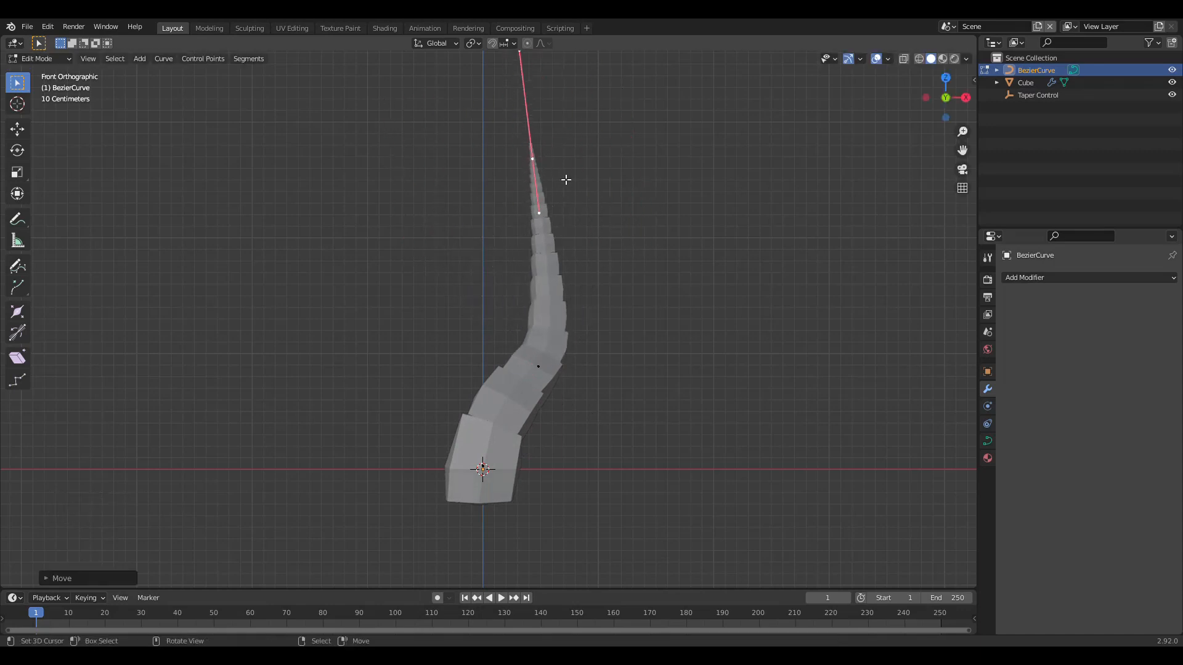
{"action": "key", "text": "r"}
{"action": "left_click", "coordinate": [636, 179]}
Move the curve's middle control point up and outward to smooth the bend, then return to Object Mode.
{"action": "right_click", "coordinate": [552, 370]}
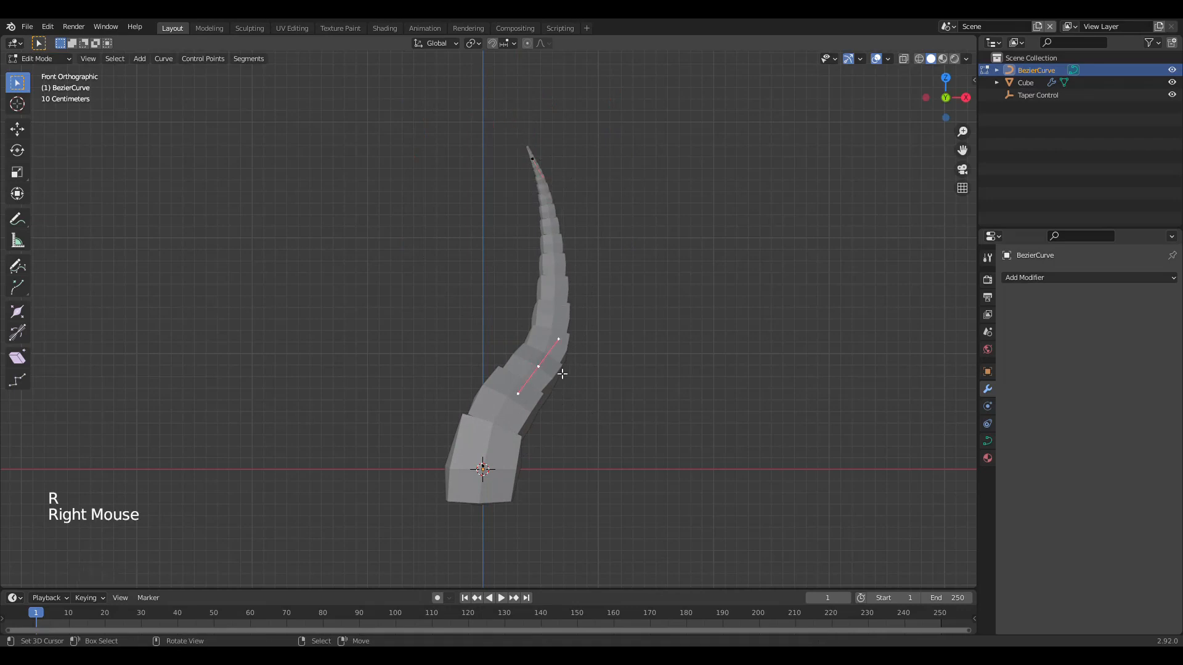
{"action": "key", "text": "g"}
{"action": "left_click", "coordinate": [585, 336]}
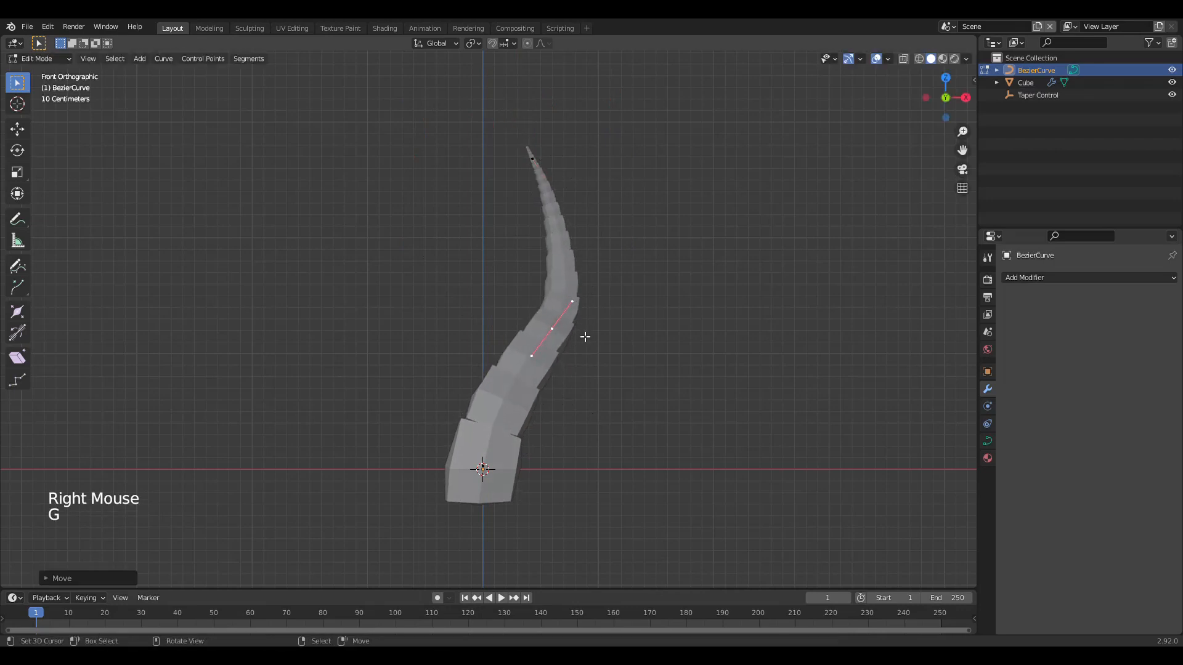
{"action": "middle_click_drag", "start_coordinate": [578, 352], "coordinate": [554, 314]}
{"action": "key", "text": "KP_1"}
{"action": "key", "text": "Tab"}
In Edit Mode on the cube, select the vertical middle edge loop and move it about 0.11 m along Y in side view.
{"action": "right_click", "coordinate": [528, 428]}
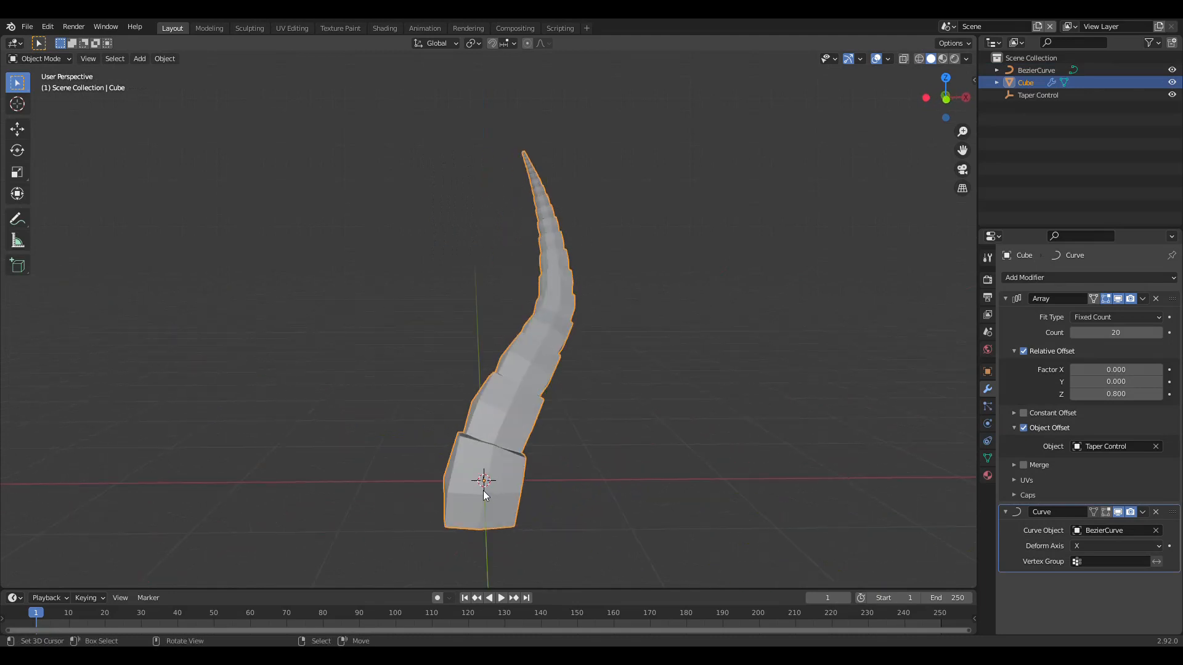
{"action": "key", "text": "KP_1"}
{"action": "key", "text": "Tab"}
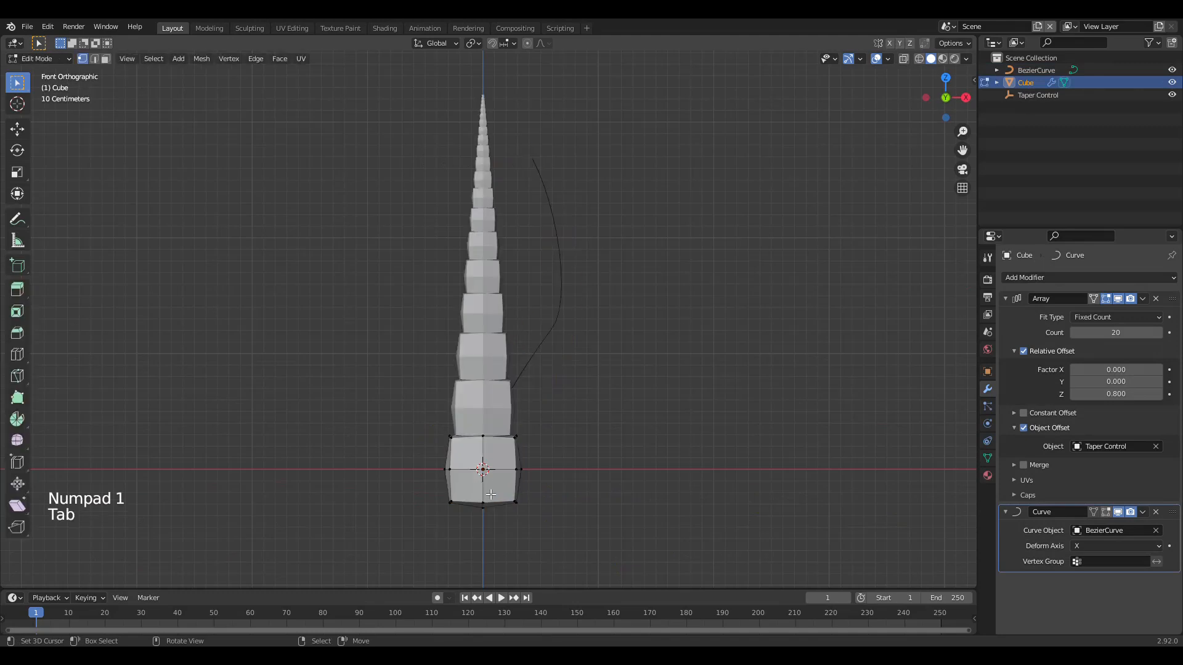
{"action": "right_click", "coordinate": [495, 463]}
{"action": "scroll", "coordinate": [496, 463], "scroll_direction": "up", "scroll_amount": 3}
{"action": "middle_click_drag", "start_coordinate": [498, 491], "coordinate": [500, 287], "text": "shift"}
{"action": "right_click", "coordinate": [487, 435]}
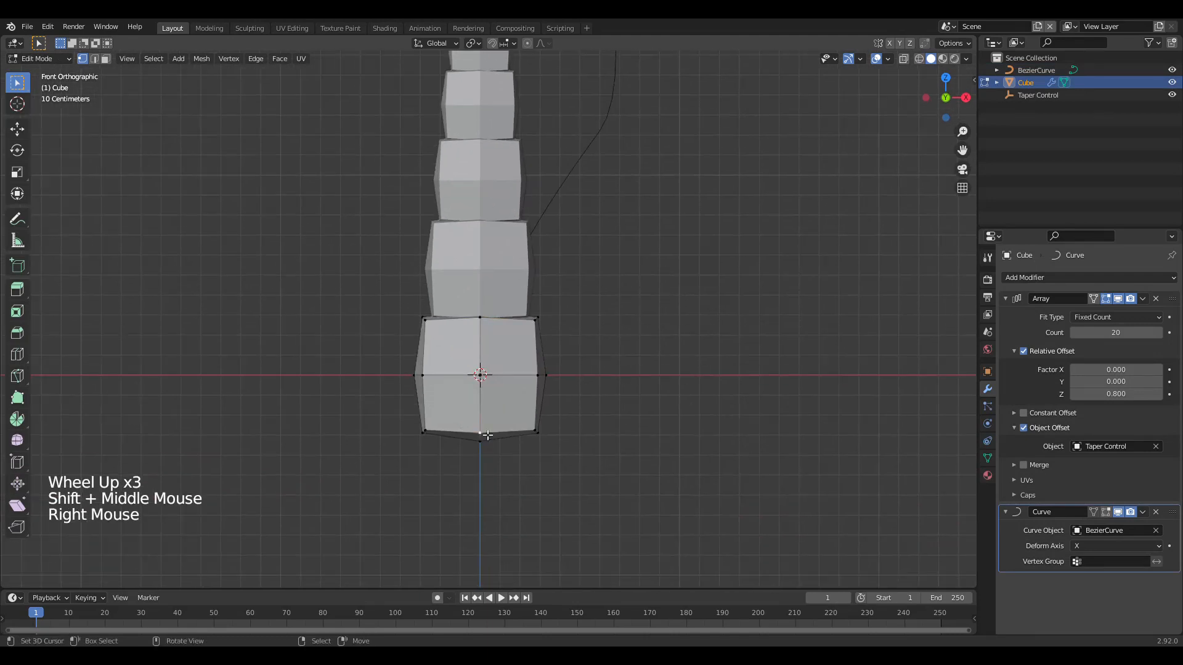
{"action": "key", "text": "KP_3"}
{"action": "middle_click_drag", "start_coordinate": [487, 434], "coordinate": [480, 396]}
{"action": "right_click", "coordinate": [481, 398]}
{"action": "right_click", "coordinate": [483, 396], "text": "alt+shift"}
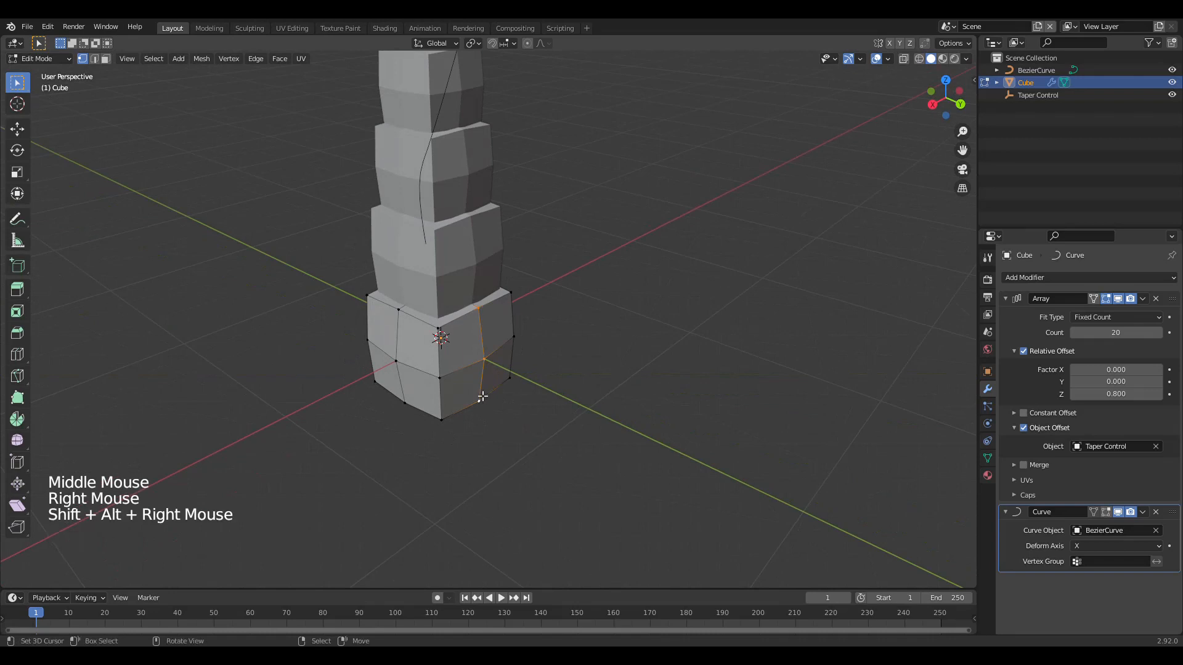
{"action": "key", "text": "KP_3"}
{"action": "key", "text": "g"}
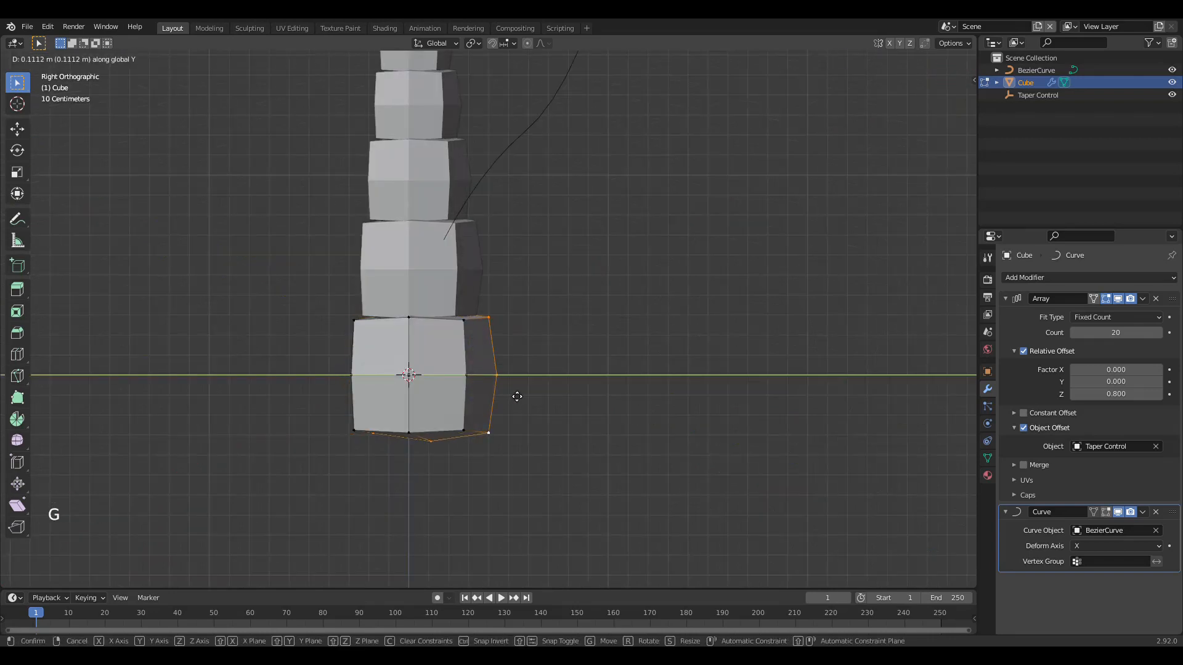
{"action": "left_click", "coordinate": [513, 394]}
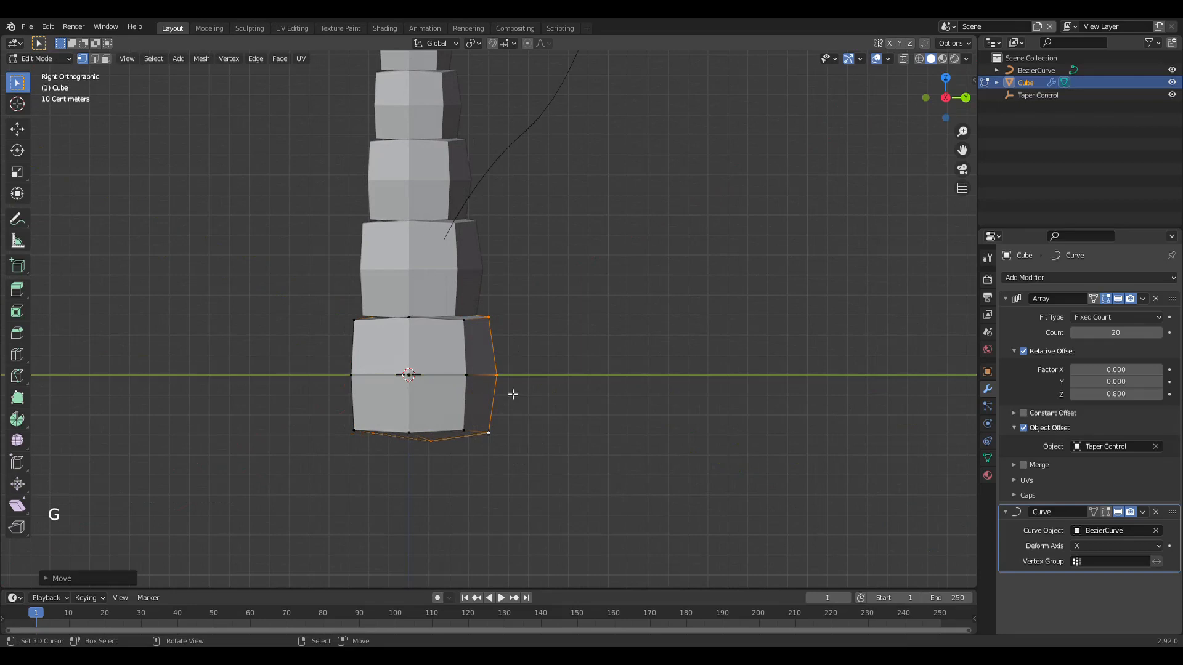
Stretch the cube's selected middle edge loop along the Z axis.
{"action": "key", "text": "g"}
{"action": "right_click", "coordinate": [528, 339]}
{"action": "key", "text": "s"}
{"action": "key", "text": "z"}
{"action": "left_click", "coordinate": [557, 370]}
Raise the selected edge loop about 0.06 m along Z and rotate it in side view, returning to Object Mode.
{"action": "key", "text": "g"}
{"action": "key", "text": "z"}
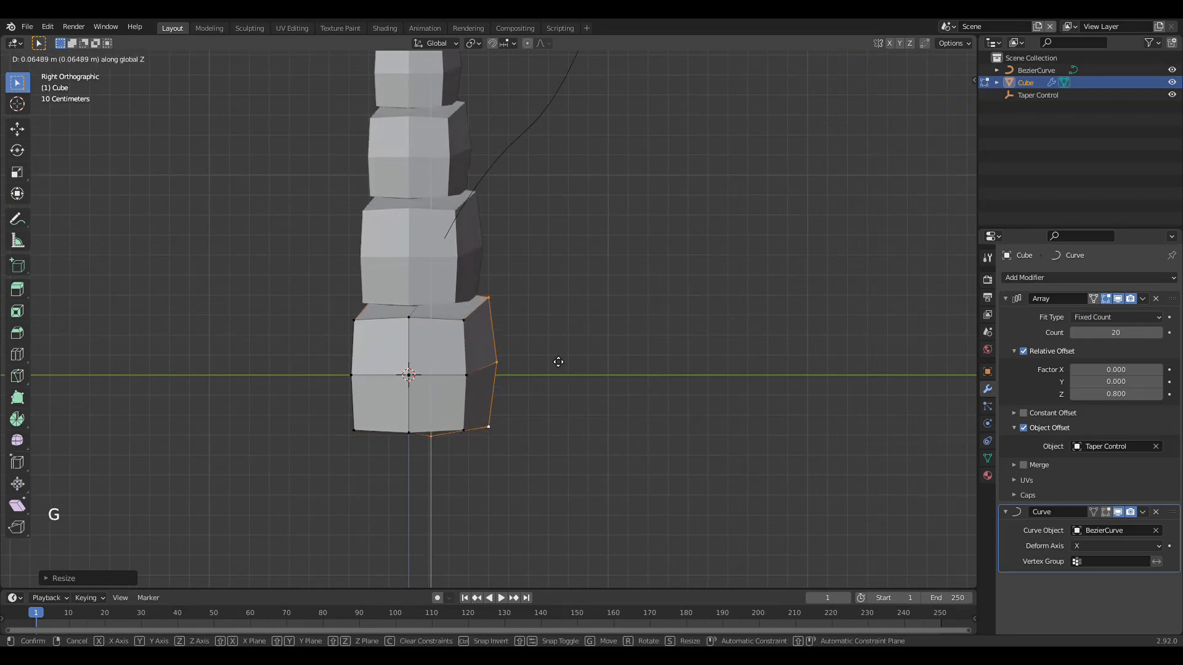
{"action": "left_click", "coordinate": [558, 361]}
{"action": "key", "text": "r"}
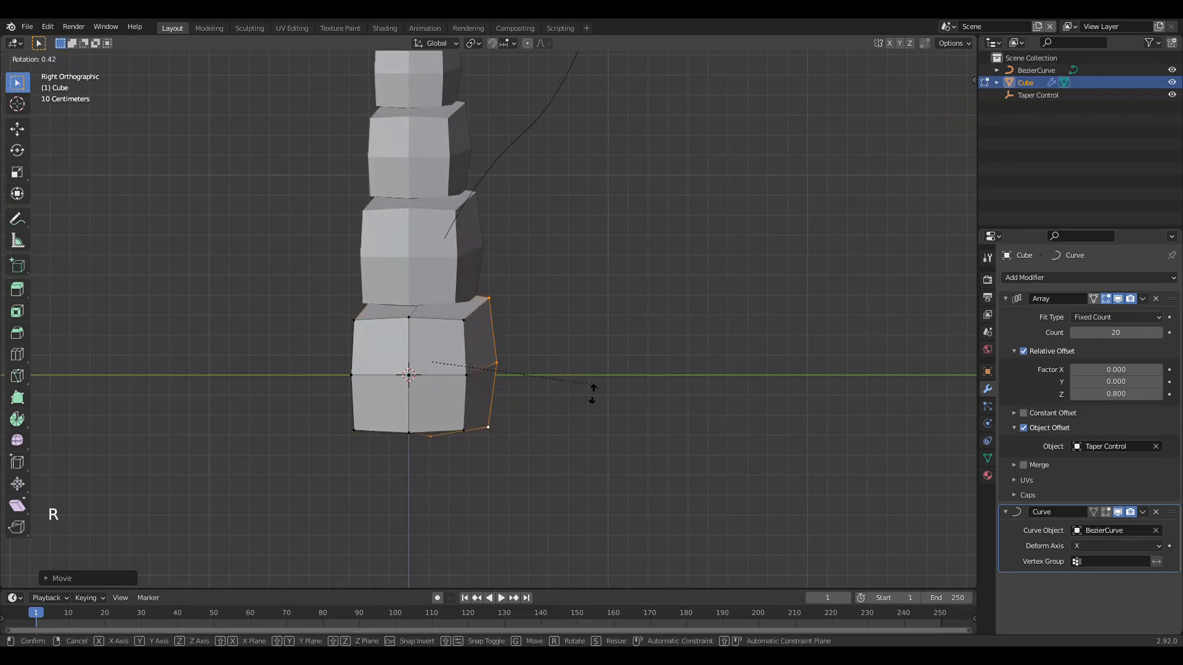
{"action": "left_click", "coordinate": [530, 382]}
{"action": "key", "text": "Tab"}
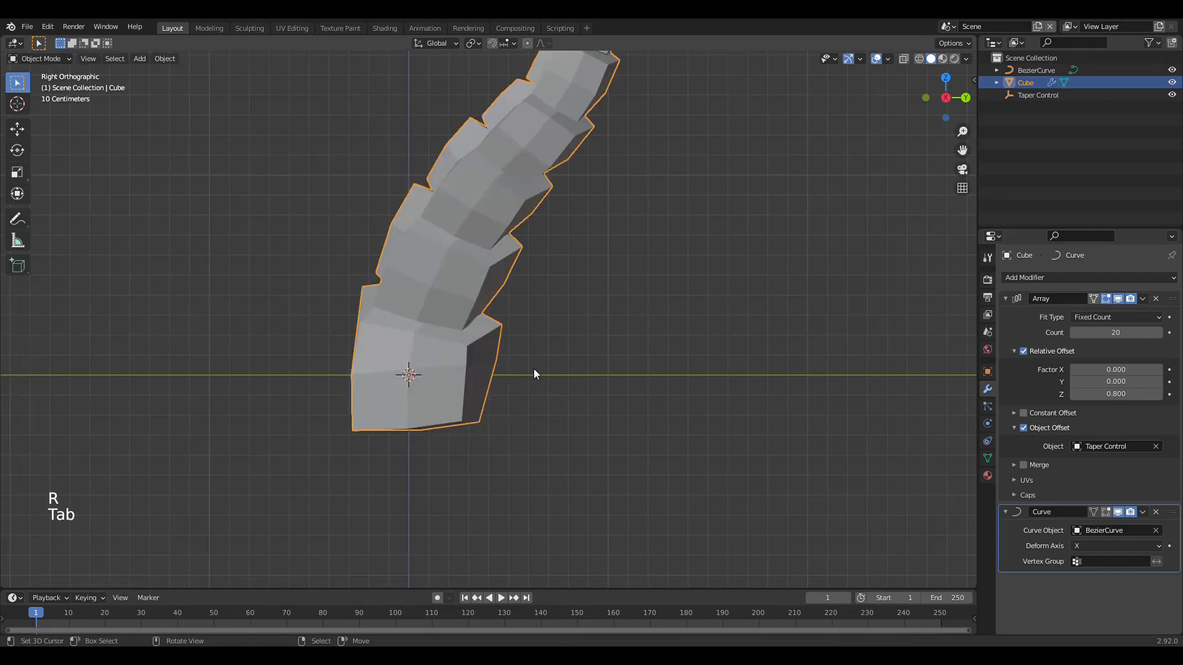
Rotate the cube's entire base mesh about the global Z axis in Edit Mode, returning to Object Mode.
{"action": "middle_click_drag", "start_coordinate": [537, 358], "coordinate": [411, 356]}
{"action": "scroll", "coordinate": [412, 356], "scroll_direction": "down", "scroll_amount": 2}
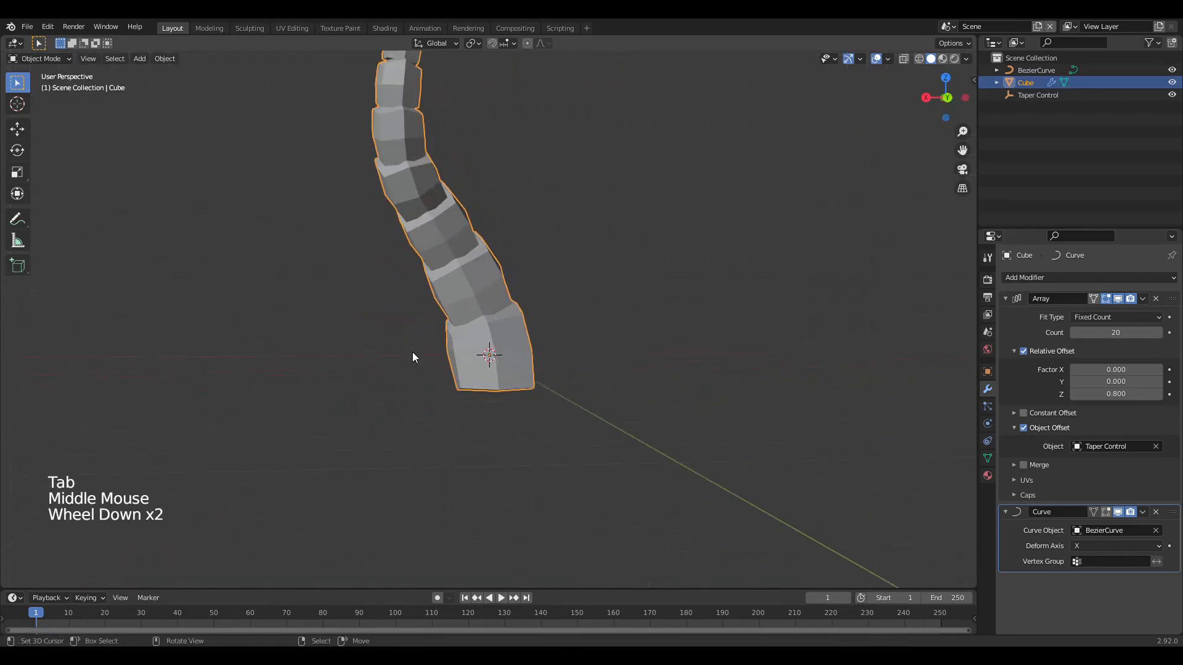
{"action": "key", "text": "KP_3"}
{"action": "key", "text": "KP_1"}
{"action": "middle_click_drag", "start_coordinate": [498, 316], "coordinate": [551, 349]}
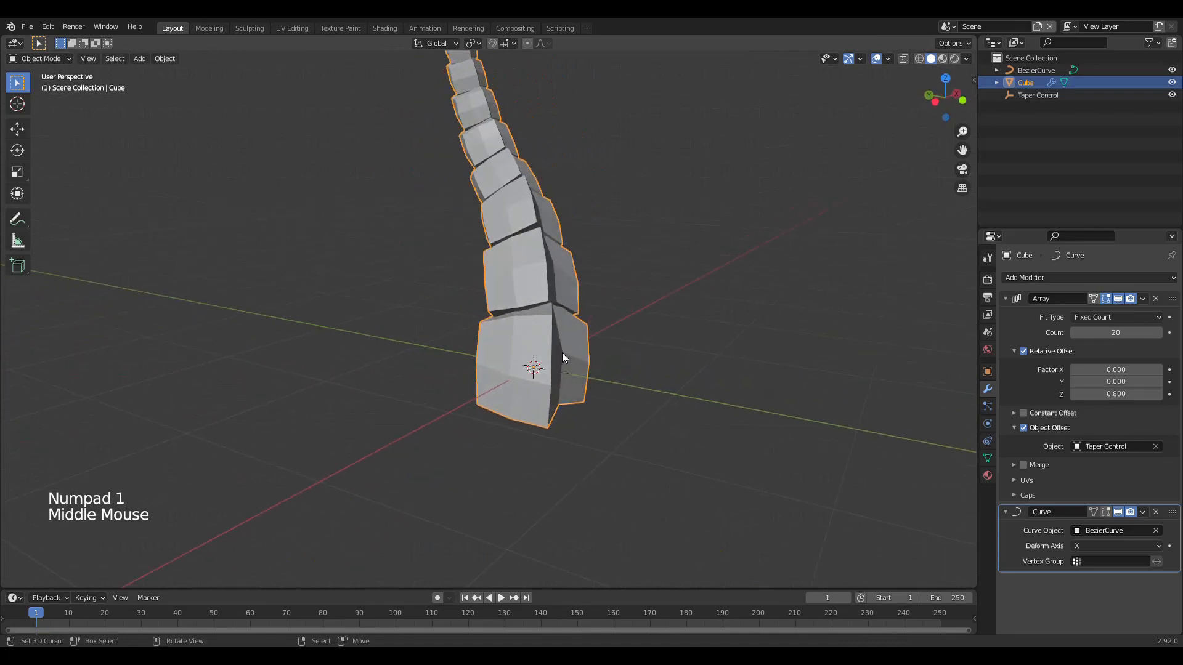
{"action": "key", "text": "Tab"}
{"action": "key", "text": "a"}
{"action": "key", "text": "r"}
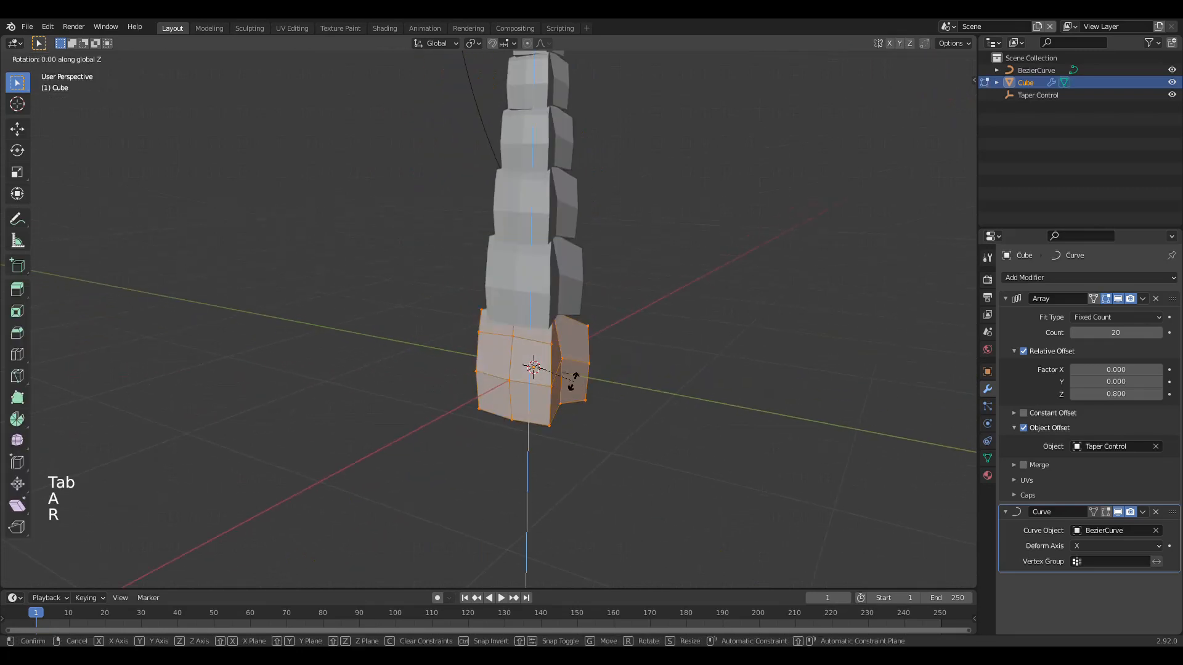
{"action": "left_click", "coordinate": [578, 386]}
{"action": "key", "text": "Tab"}
Set the cube array's relative offset Z factor to 0.5 so the horn's segments overlap more closely.
{"action": "middle_click_drag", "start_coordinate": [589, 377], "coordinate": [506, 349]}
{"action": "middle_click_drag", "start_coordinate": [420, 334], "coordinate": [498, 348]}
{"action": "key", "text": "KP_1"}
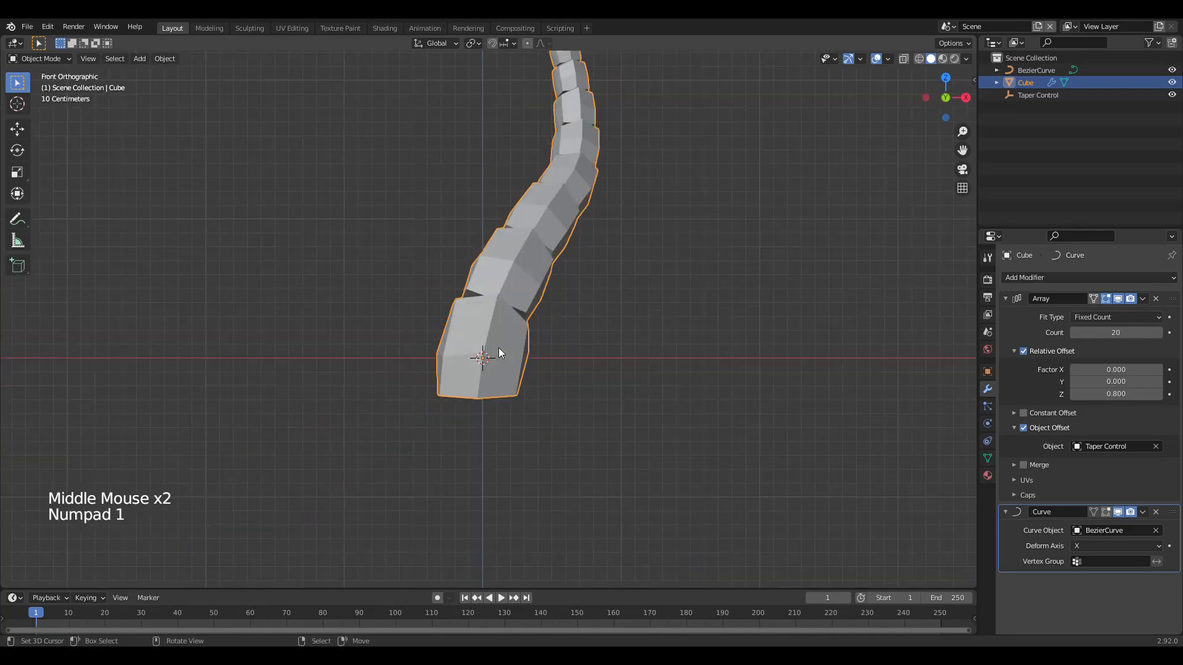
{"action": "middle_click_drag", "start_coordinate": [520, 306], "coordinate": [536, 333], "text": "shift"}
{"action": "scroll", "coordinate": [534, 358], "scroll_direction": "down", "scroll_amount": 2}
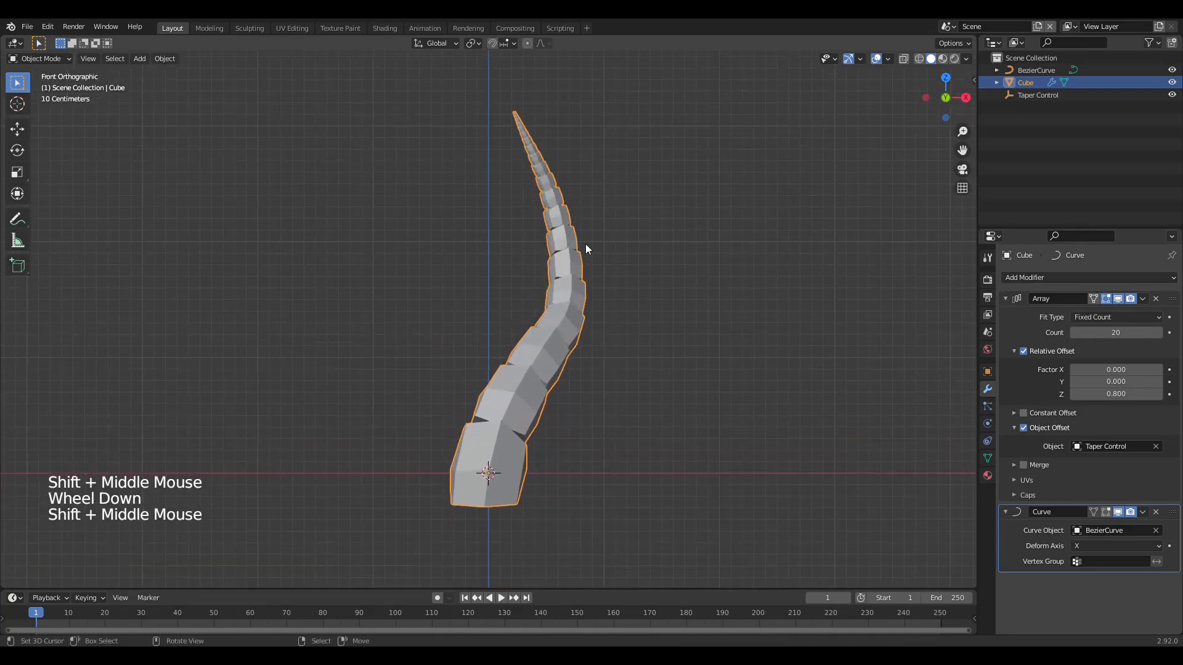
{"action": "left_click", "coordinate": [1118, 401]}
{"action": "type", "text": "0.5"}
{"action": "key", "text": "Return"}
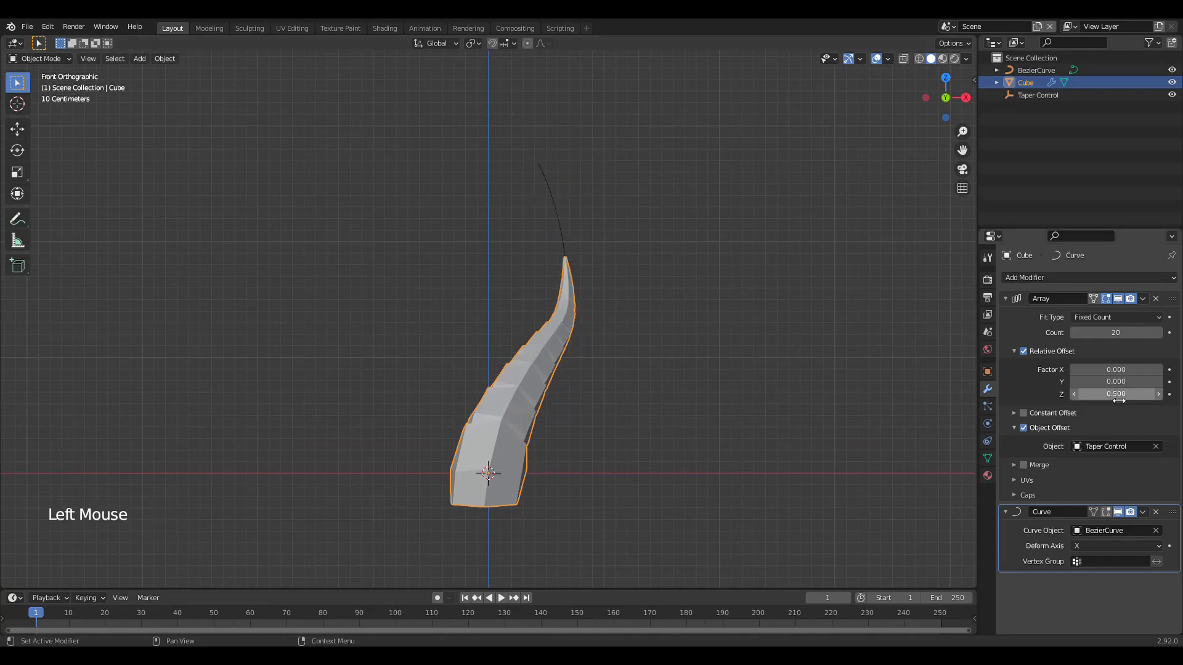
Set the cube array's relative offset Z factor to 0.7 and save the file.
{"action": "double_click", "coordinate": [1115, 400]}
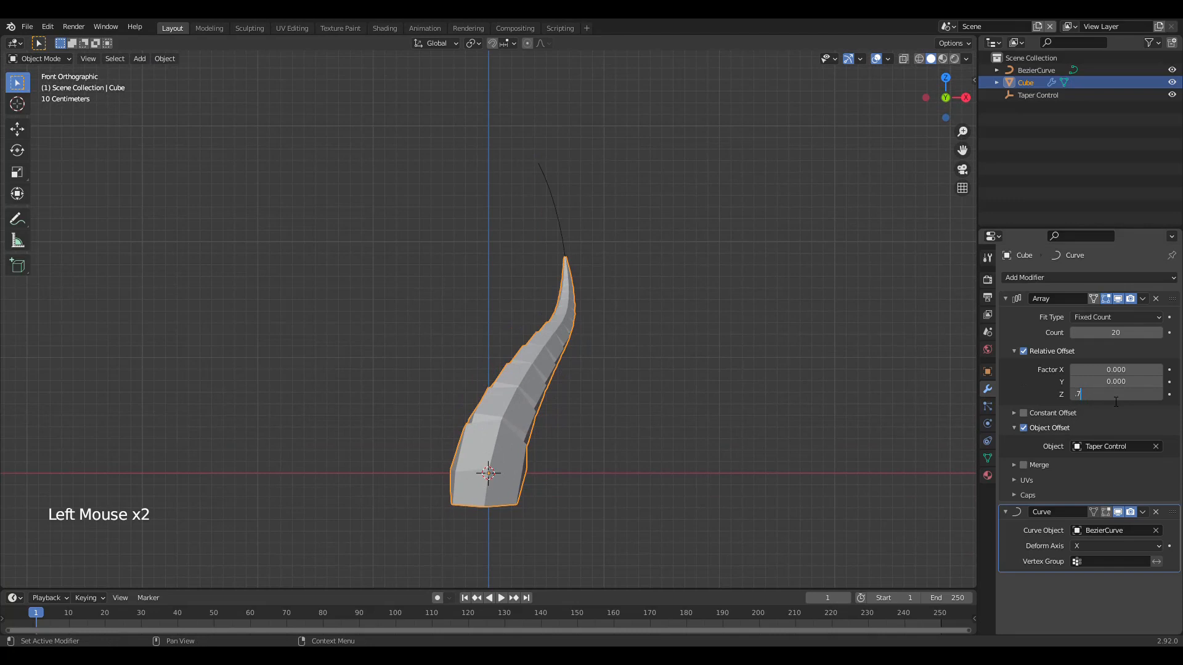
{"action": "type", "text": ".7"}
{"action": "key", "text": "Return"}
{"action": "middle_click_drag", "start_coordinate": [948, 405], "coordinate": [466, 388]}
{"action": "key", "text": "KP_1"}
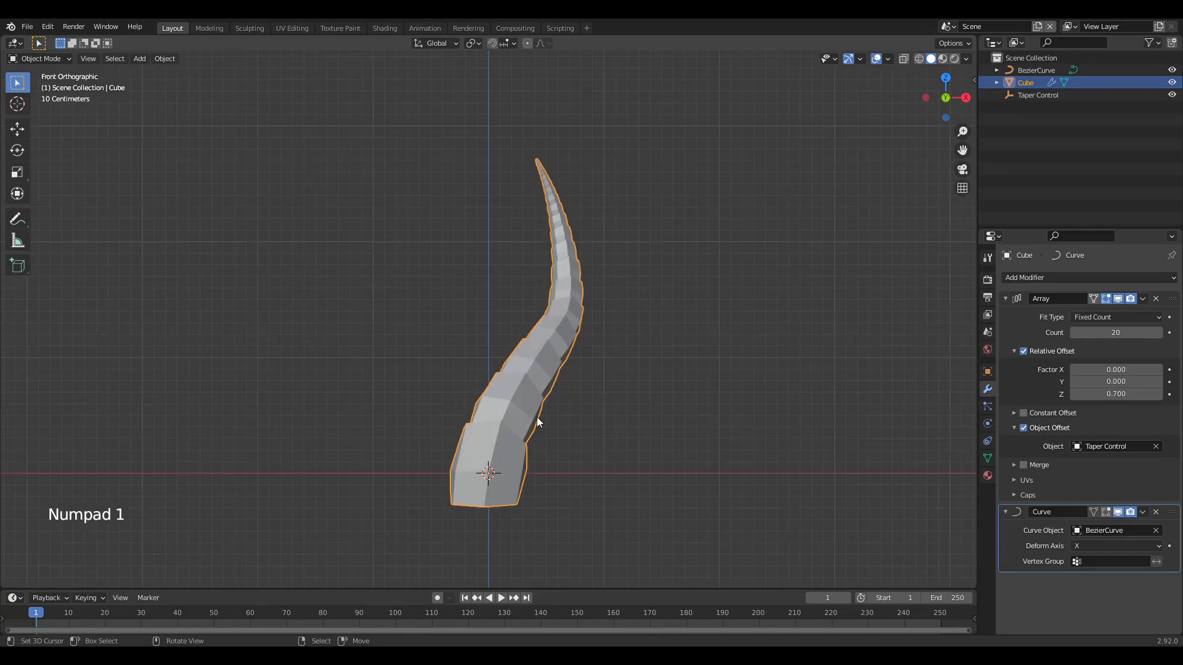
{"action": "key", "text": "ctrl+s"}
Edit the Bezier guide curve and move its middle control point in right side view to bend the horn.
{"action": "key", "text": "Tab"}
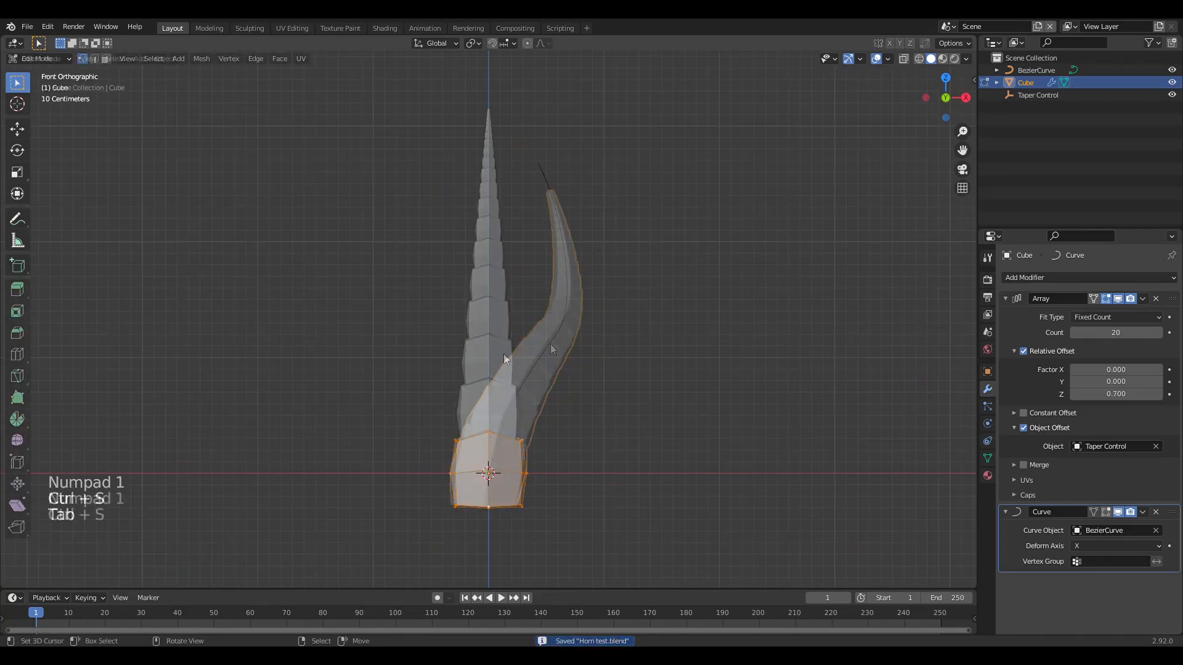
{"action": "right_click", "coordinate": [549, 344]}
{"action": "right_click", "coordinate": [550, 344]}
{"action": "right_click", "coordinate": [551, 335]}
{"action": "key", "text": "Tab"}
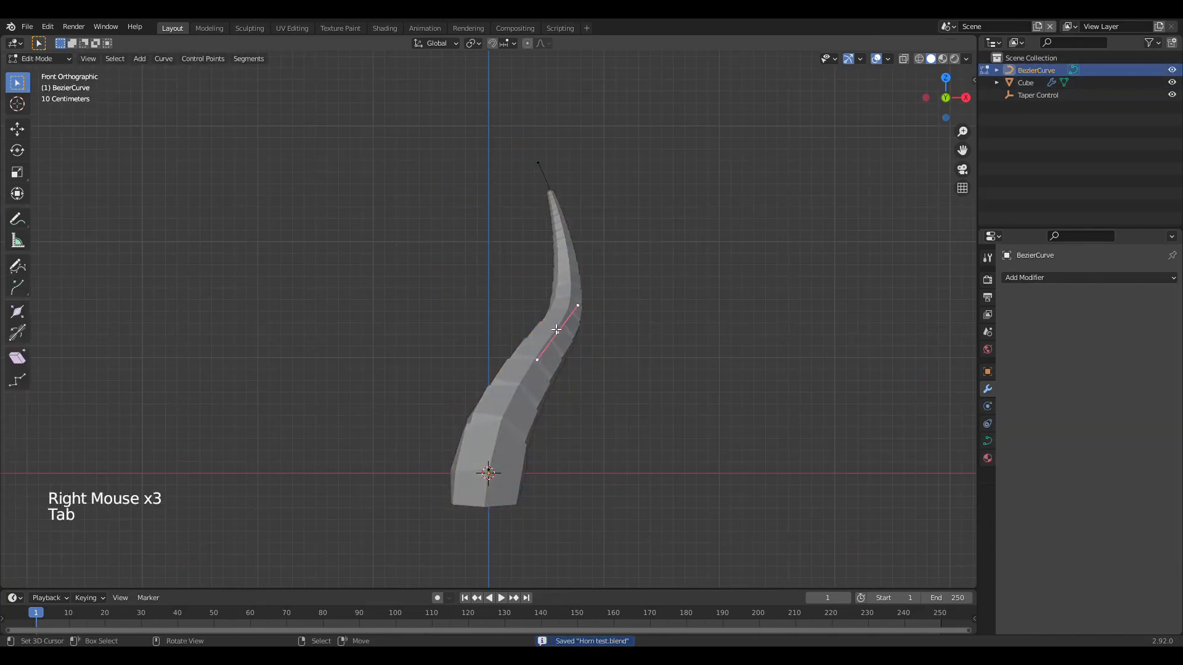
{"action": "key", "text": "KP_3"}
{"action": "key", "text": "g"}
{"action": "left_click", "coordinate": [590, 364]}
Move and rotate the guide curve's tip control point in side view so the horn curls over and down toward its base.
{"action": "right_click", "coordinate": [558, 183]}
{"action": "key", "text": "g"}
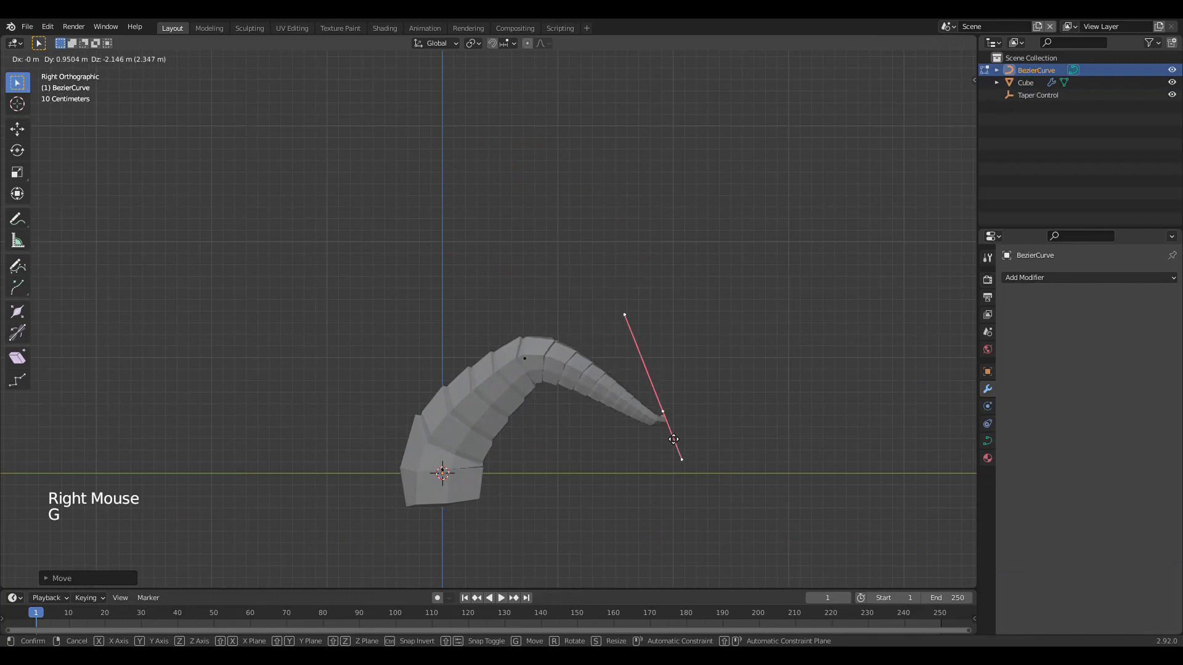
{"action": "key", "text": "r"}
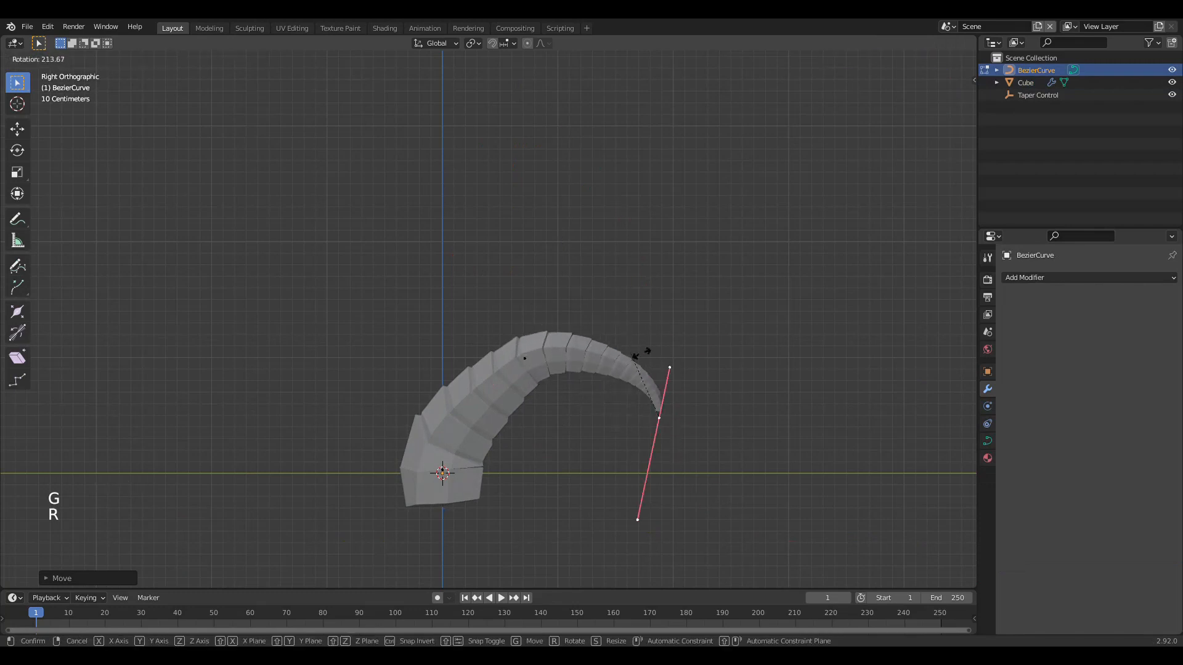
{"action": "left_click", "coordinate": [677, 389]}
{"action": "key", "text": "g"}
{"action": "left_click", "coordinate": [617, 497]}
{"action": "key", "text": "r"}
{"action": "left_click", "coordinate": [655, 560]}
Enlarge and rotate the handles of the guide curve's middle control point to smooth the horn's arch.
{"action": "right_click", "coordinate": [535, 369]}
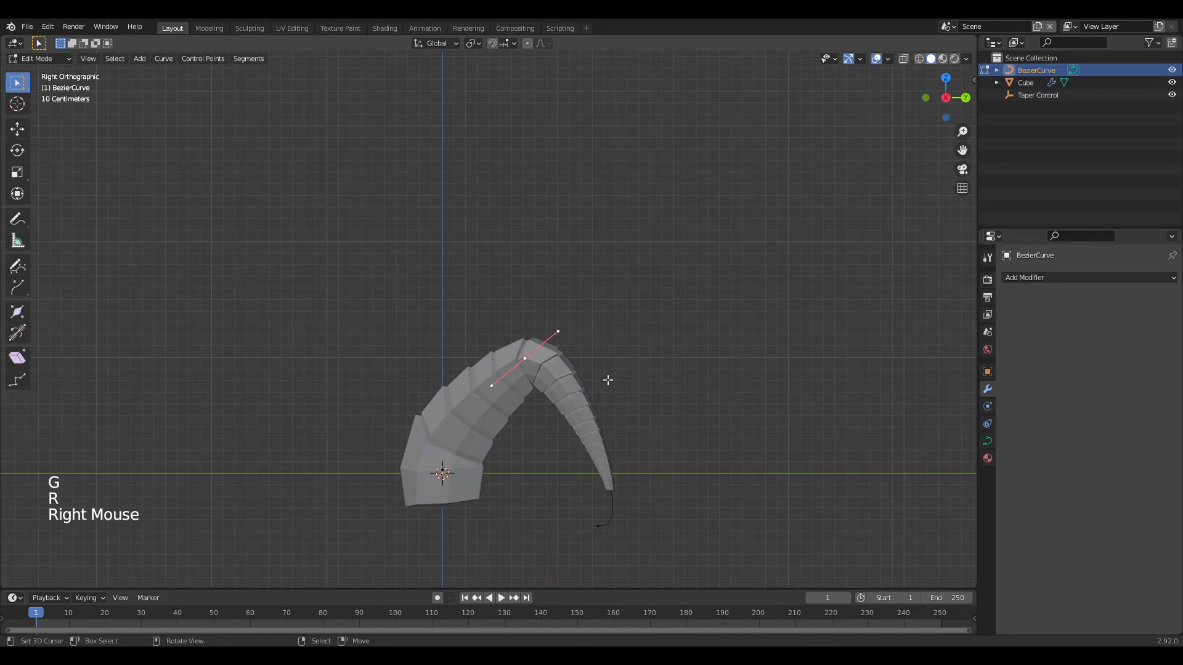
{"action": "key", "text": "s"}
{"action": "left_click", "coordinate": [630, 349]}
{"action": "key", "text": "r"}
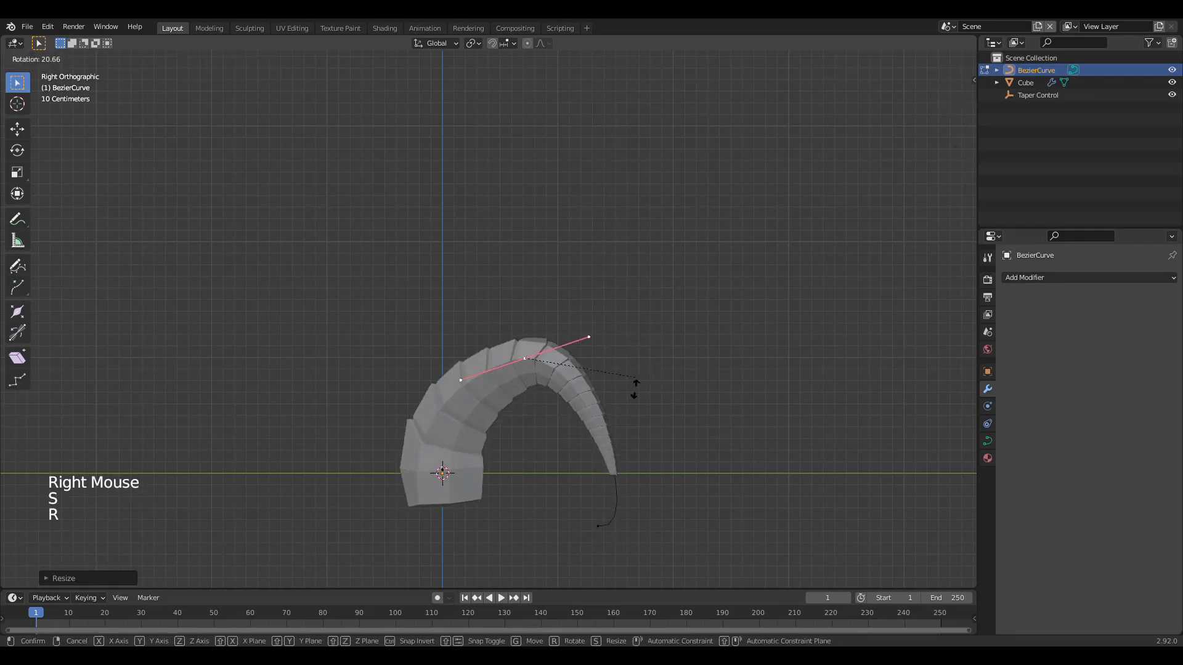
{"action": "left_click", "coordinate": [619, 388]}
Check the guide curve inside the horn with X-ray, return to Object Mode with X-ray off, and save the file.
{"action": "middle_click_drag", "start_coordinate": [528, 471], "coordinate": [588, 345]}
{"action": "key", "text": "KP_1"}
{"action": "scroll", "coordinate": [554, 320], "scroll_direction": "up", "scroll_amount": 2}
{"action": "key", "text": "alt+z"}
{"action": "middle_click_drag", "start_coordinate": [506, 274], "coordinate": [530, 341], "text": "shift"}
{"action": "key", "text": "Tab"}
{"action": "key", "text": "alt+z"}
{"action": "key", "text": "KP_1"}
{"action": "scroll", "coordinate": [529, 343], "scroll_direction": "down", "scroll_amount": 3}
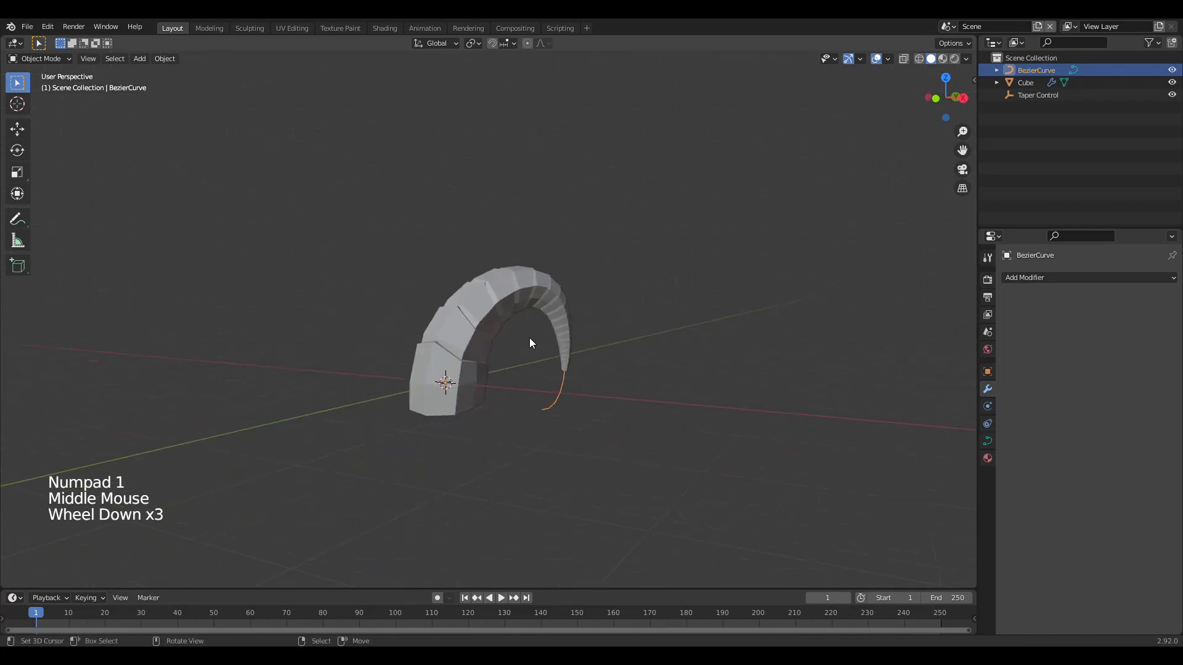
{"action": "key", "text": "KP_1"}
{"action": "key", "text": "ctrl+s"}
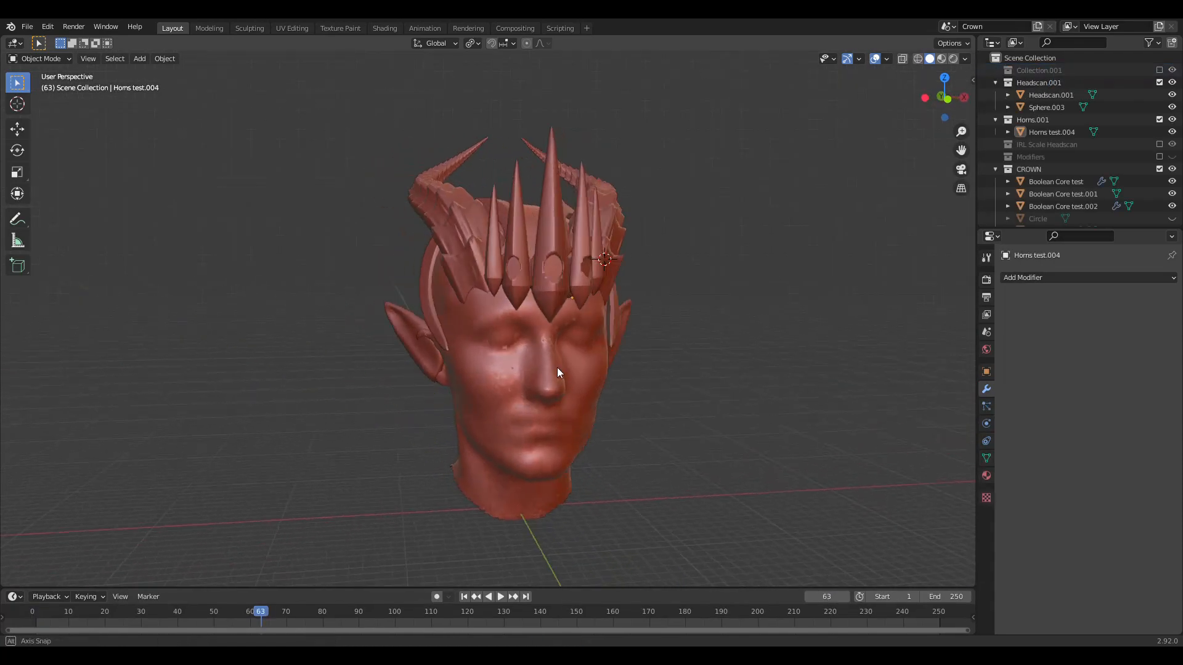
Snap the 3D cursor to the world origin in the crown scene.
{"action": "middle_click_drag", "start_coordinate": [557, 367], "coordinate": [604, 219]}
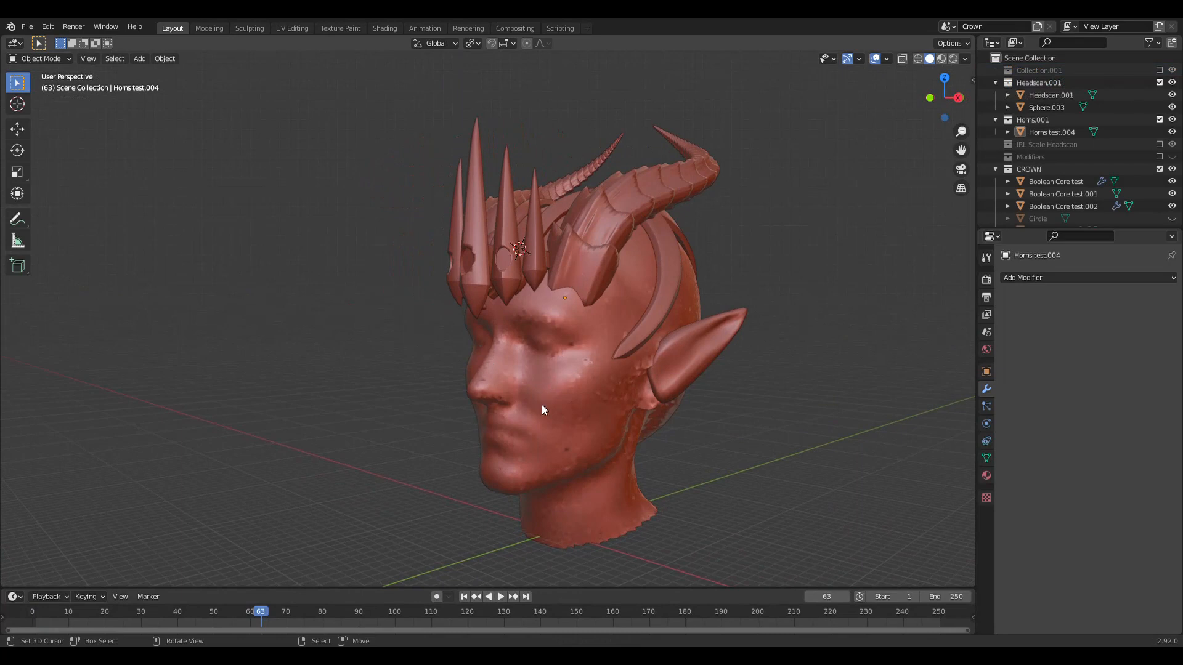
{"action": "scroll", "coordinate": [536, 404], "scroll_direction": "down", "scroll_amount": 1}
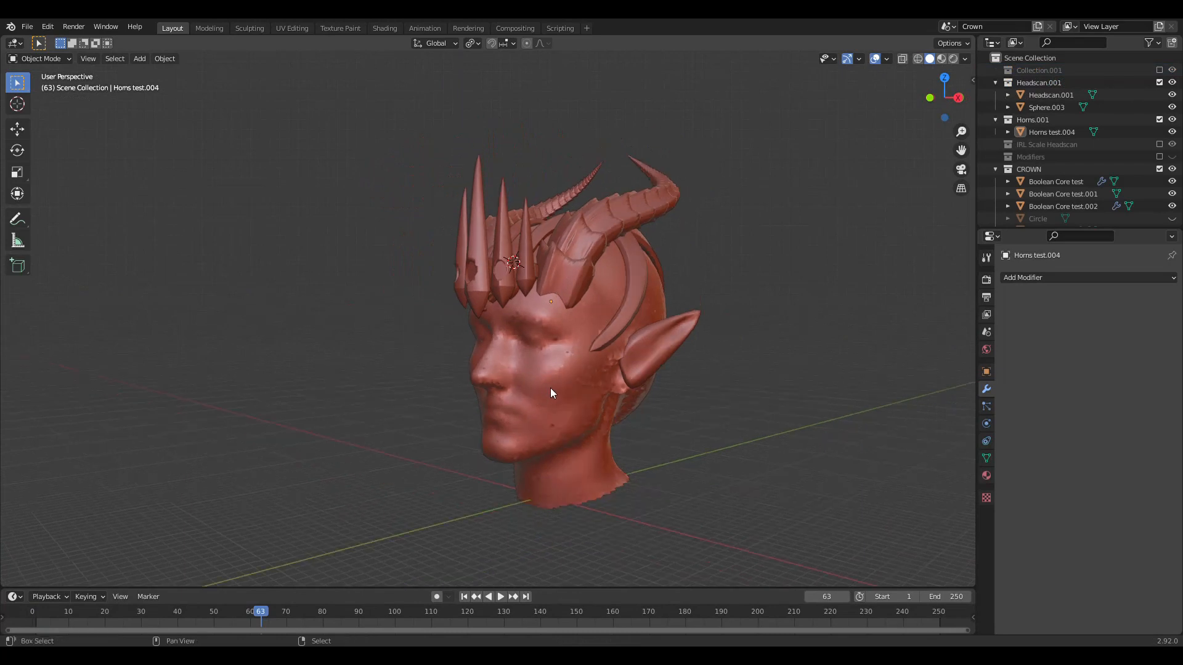
{"action": "middle_click_drag", "start_coordinate": [549, 387], "coordinate": [518, 372], "text": "shift"}
{"action": "key", "text": "shift+s"}
{"action": "left_click", "coordinate": [429, 416]}
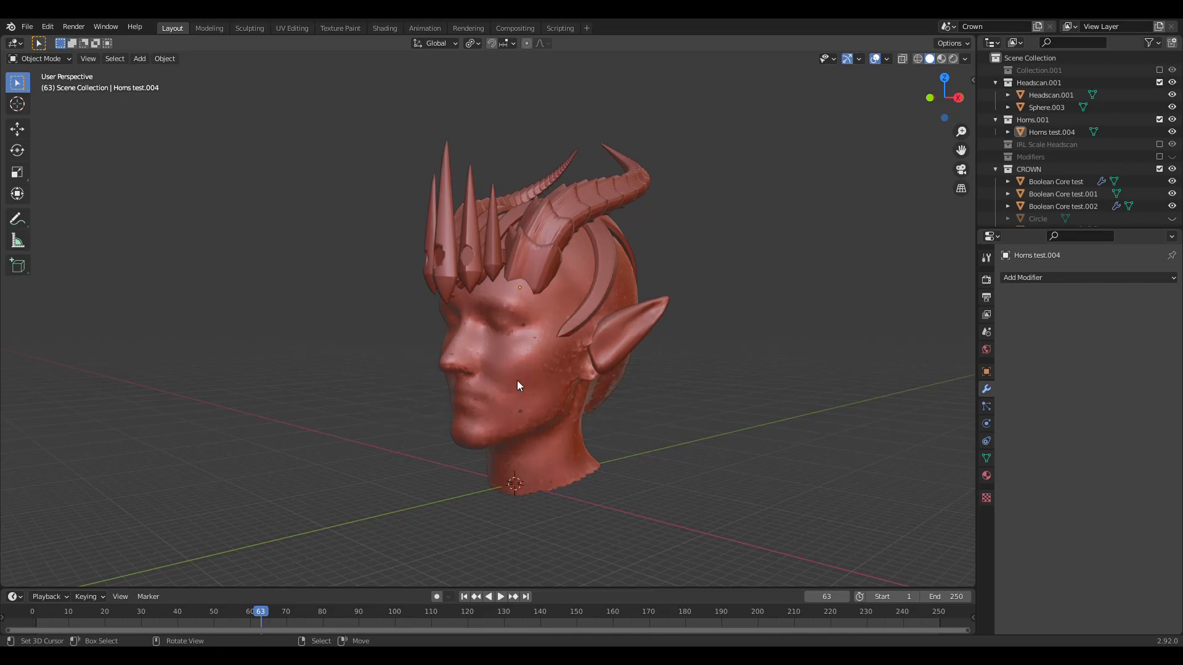
Hide the horns and every other object except the head scan.
{"action": "middle_click_drag", "start_coordinate": [485, 389], "coordinate": [634, 383]}
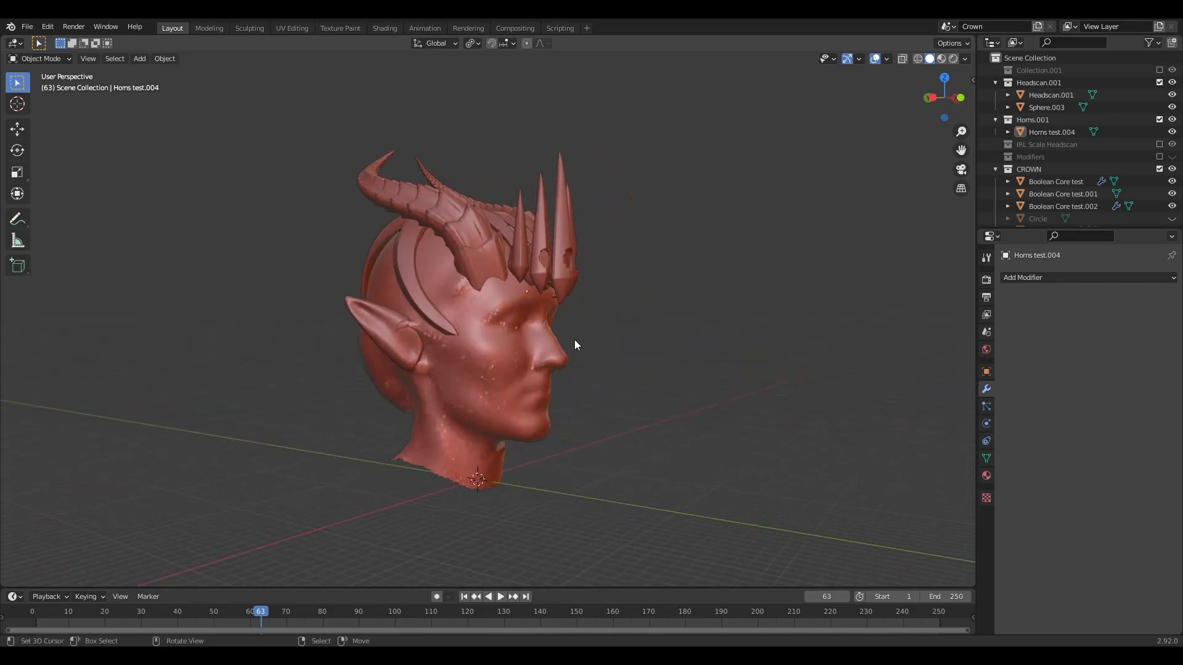
{"action": "middle_click_drag", "start_coordinate": [495, 252], "coordinate": [451, 282]}
{"action": "left_click", "coordinate": [442, 223]}
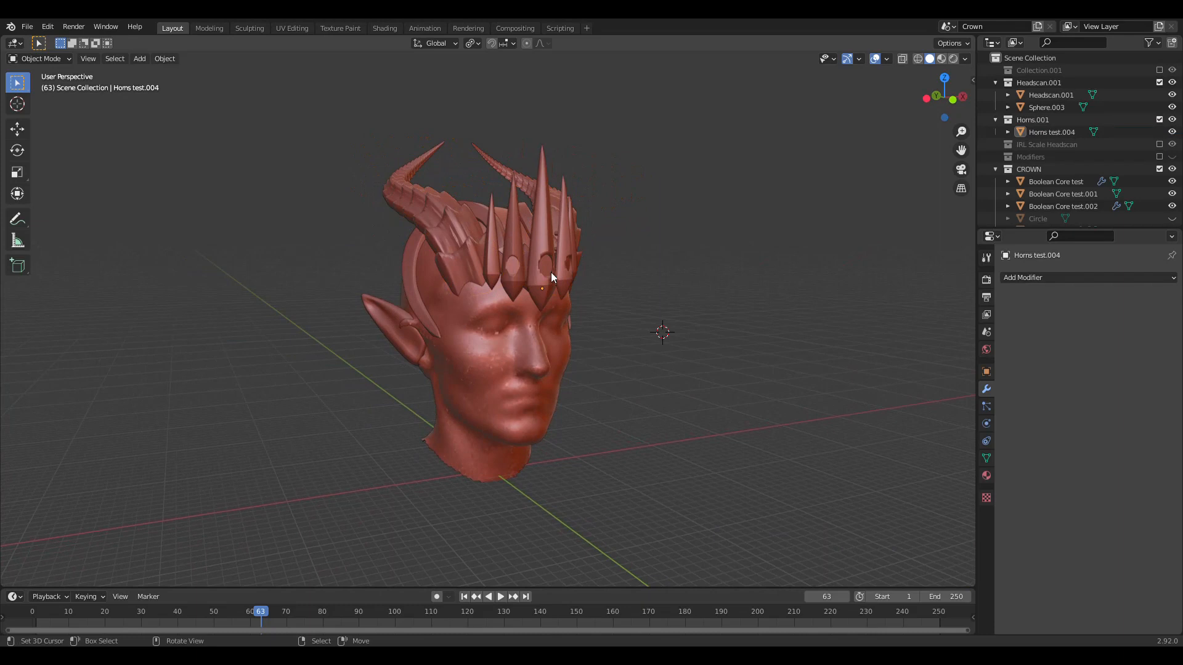
{"action": "scroll", "coordinate": [472, 305], "scroll_direction": "up", "scroll_amount": 2}
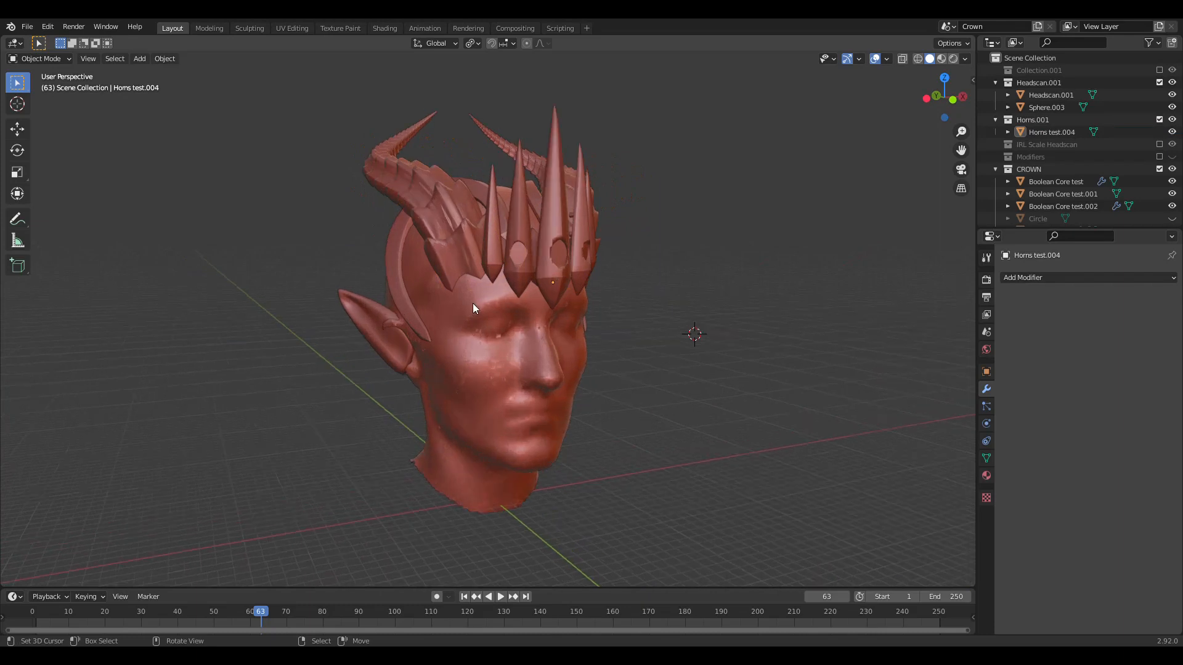
{"action": "left_click", "coordinate": [460, 209]}
{"action": "key", "text": "h"}
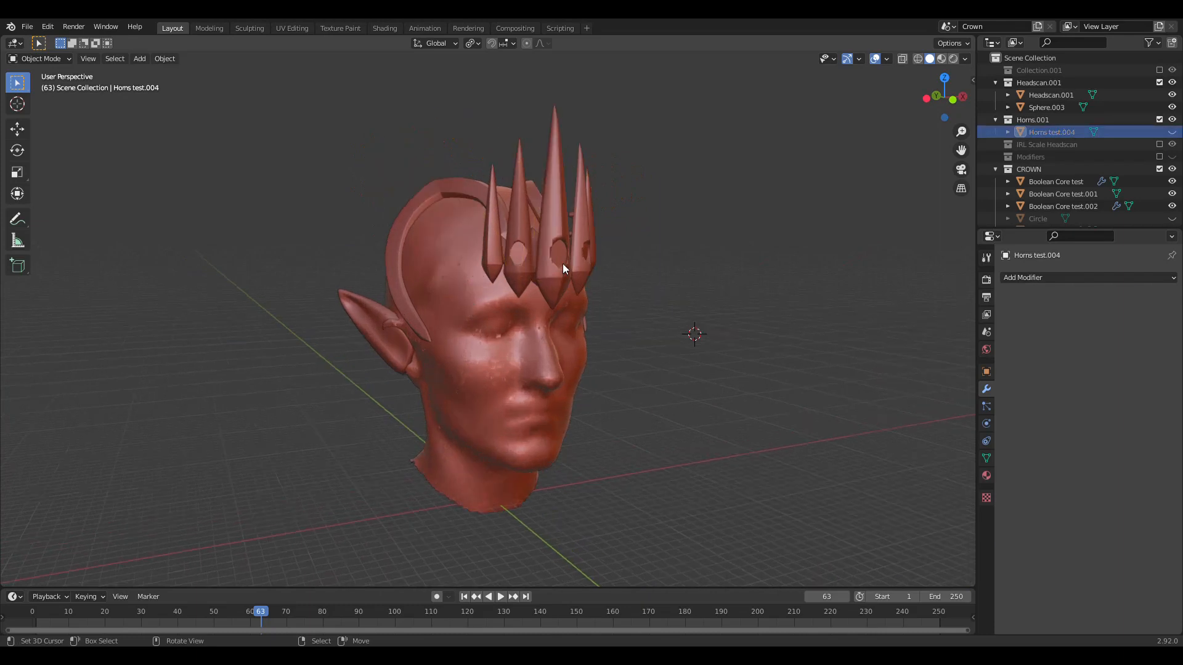
{"action": "left_click", "coordinate": [563, 263]}
{"action": "left_click", "coordinate": [433, 296]}
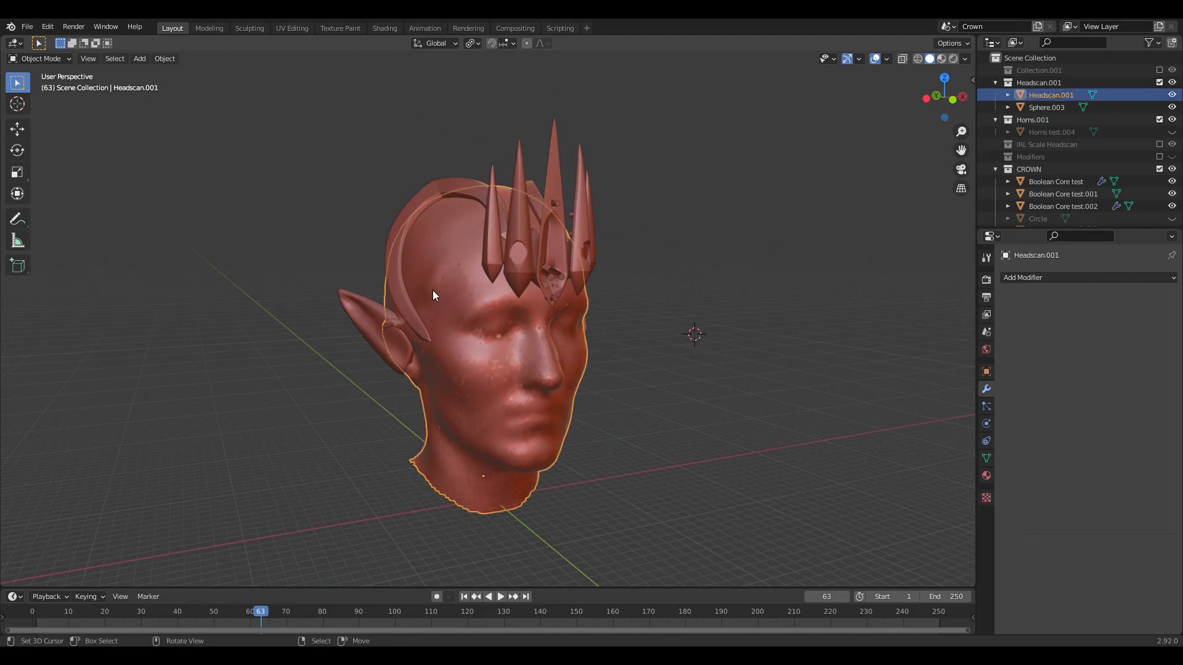
{"action": "key", "text": "ctrl+i"}
{"action": "key", "text": "h"}
{"action": "middle_click_drag", "start_coordinate": [583, 290], "coordinate": [608, 282]}
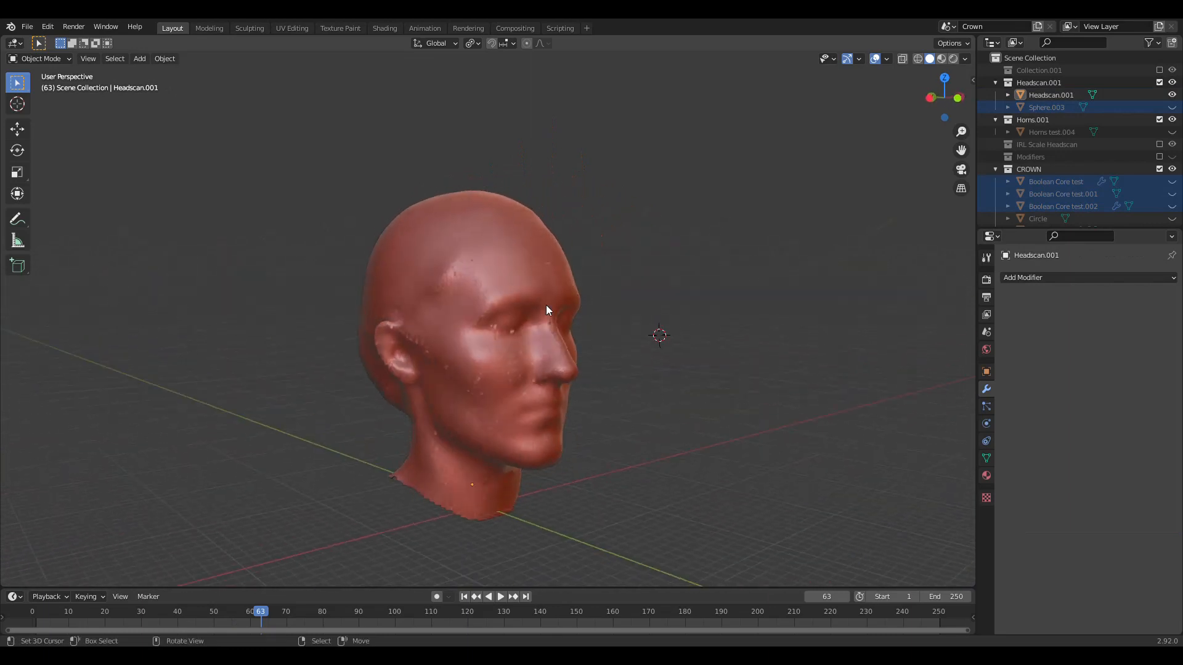
Reveal all hidden objects and hide only the helper objects UV Holes, Circle.001 and Circle on the crown.
{"action": "key", "text": "alt+h"}
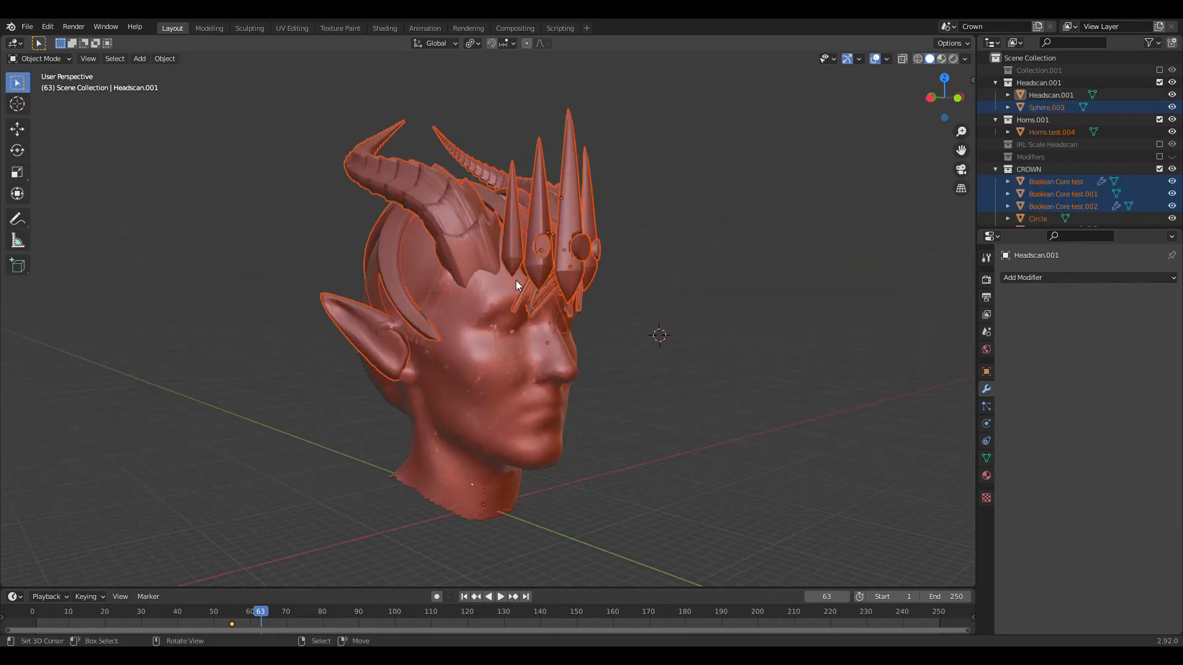
{"action": "left_click", "coordinate": [658, 275]}
{"action": "left_click", "coordinate": [535, 290]}
{"action": "left_click", "coordinate": [533, 301]}
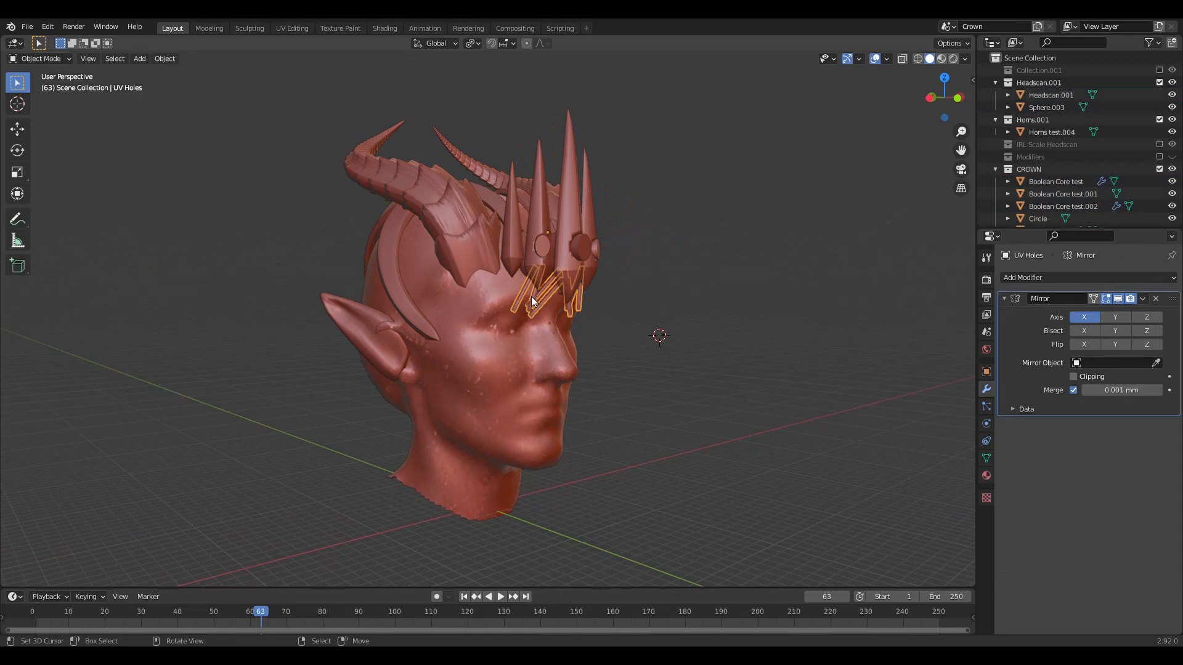
{"action": "left_click", "coordinate": [579, 248]}
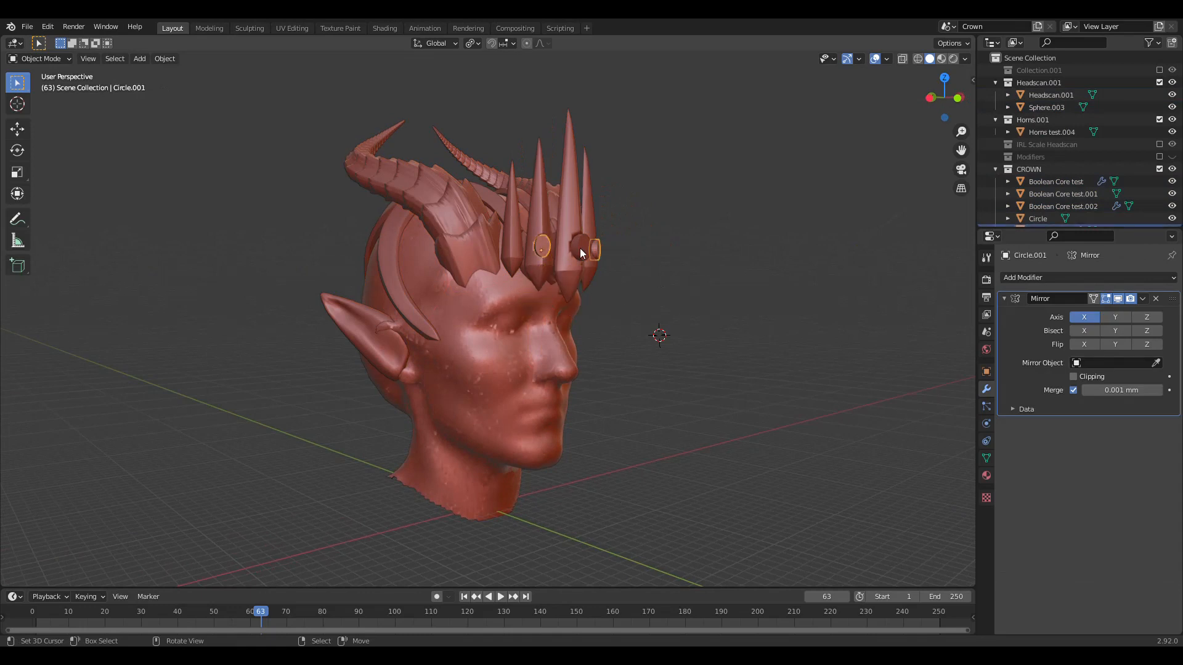
{"action": "key", "text": "h"}
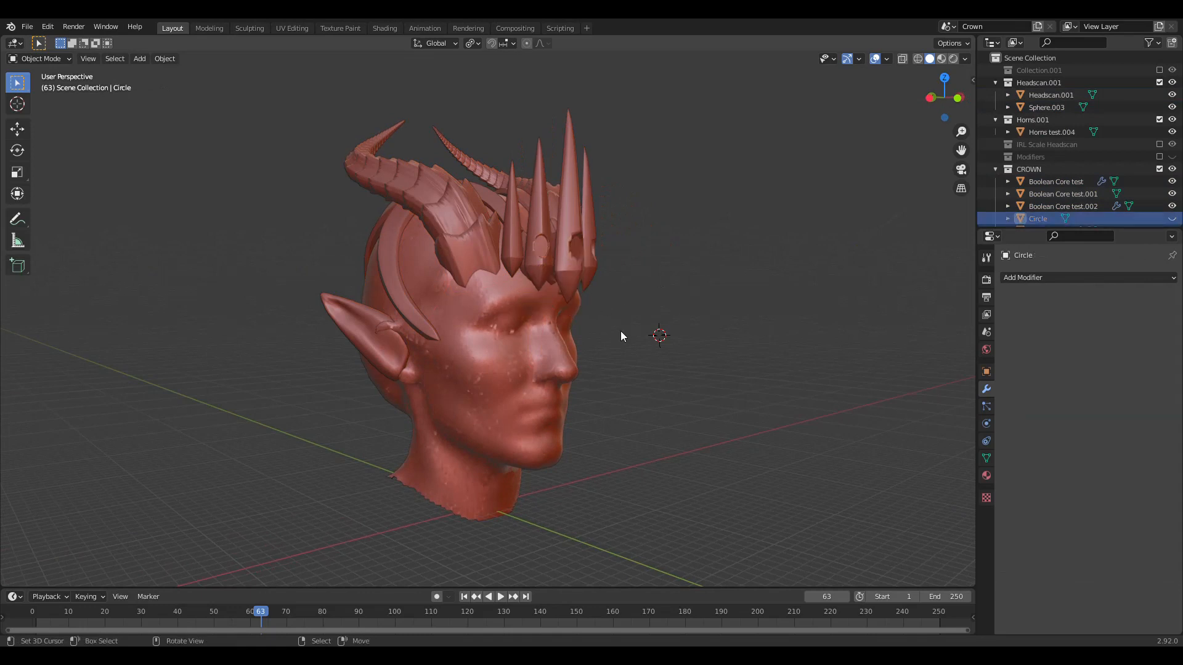
{"action": "mouse_move", "coordinate": [620, 332]}
{"action": "middle_mouse_down"}
{"action": "mouse_move", "coordinate": [564, 331]}
{"action": "mouse_move", "coordinate": [616, 334]}
{"action": "middle_mouse_up"}
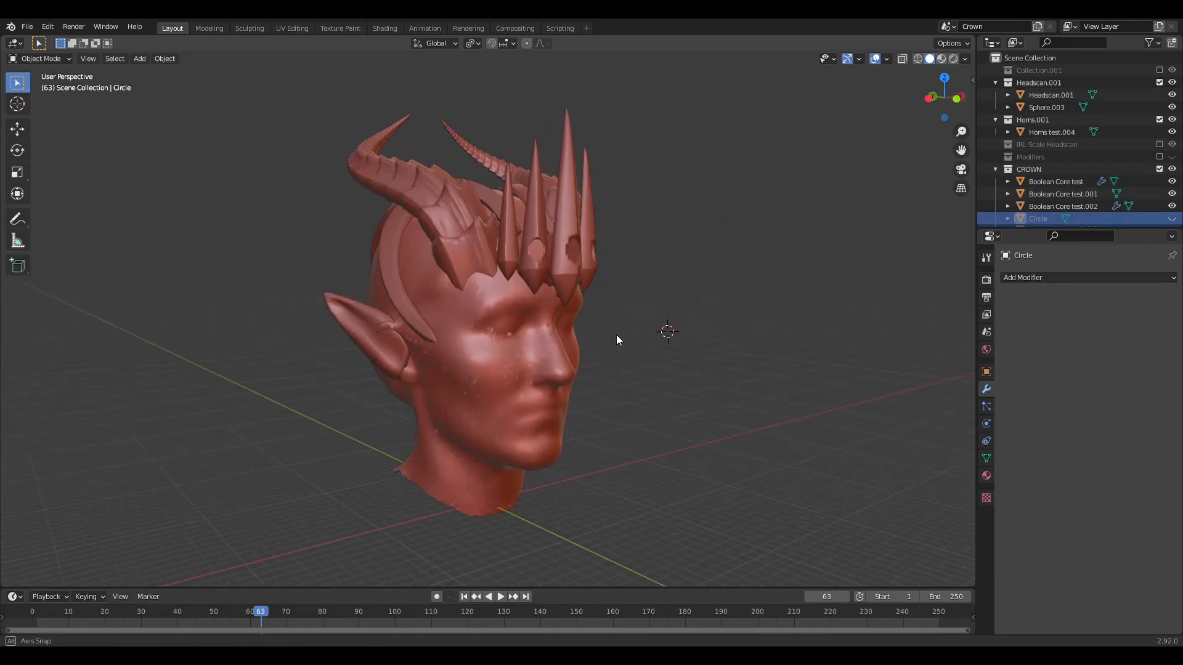
Save the crown file and select the horns object on the head.
{"action": "left_click", "coordinate": [26, 27]}
{"action": "left_click", "coordinate": [42, 108]}
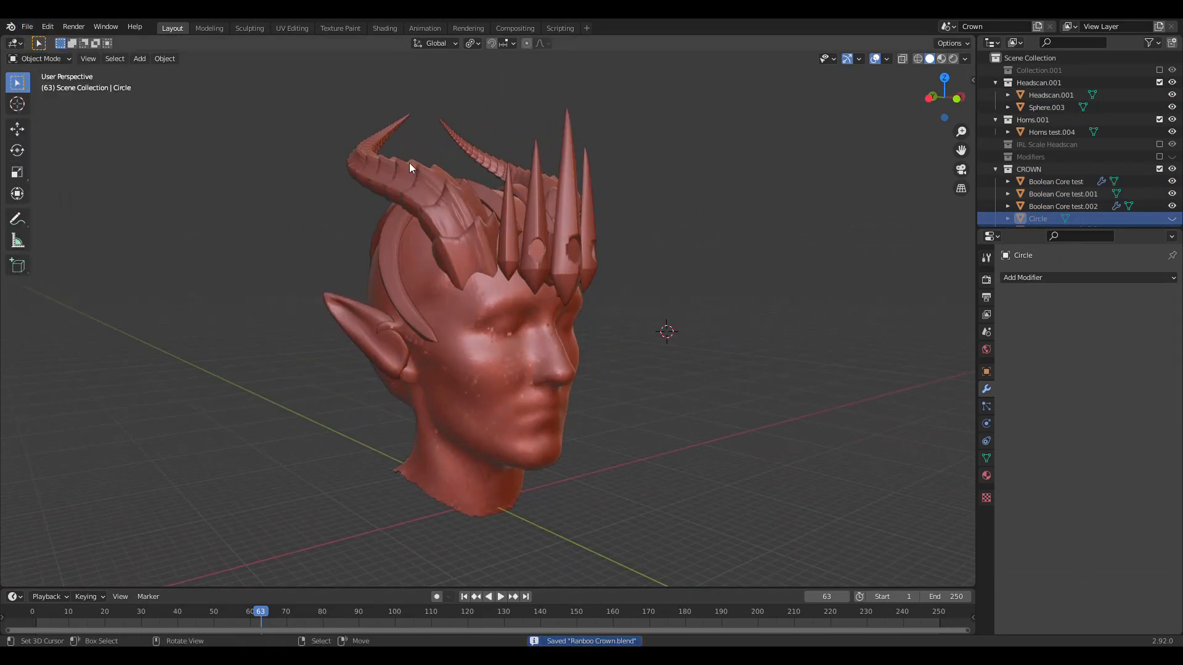
{"action": "middle_click_drag", "start_coordinate": [535, 184], "coordinate": [486, 188]}
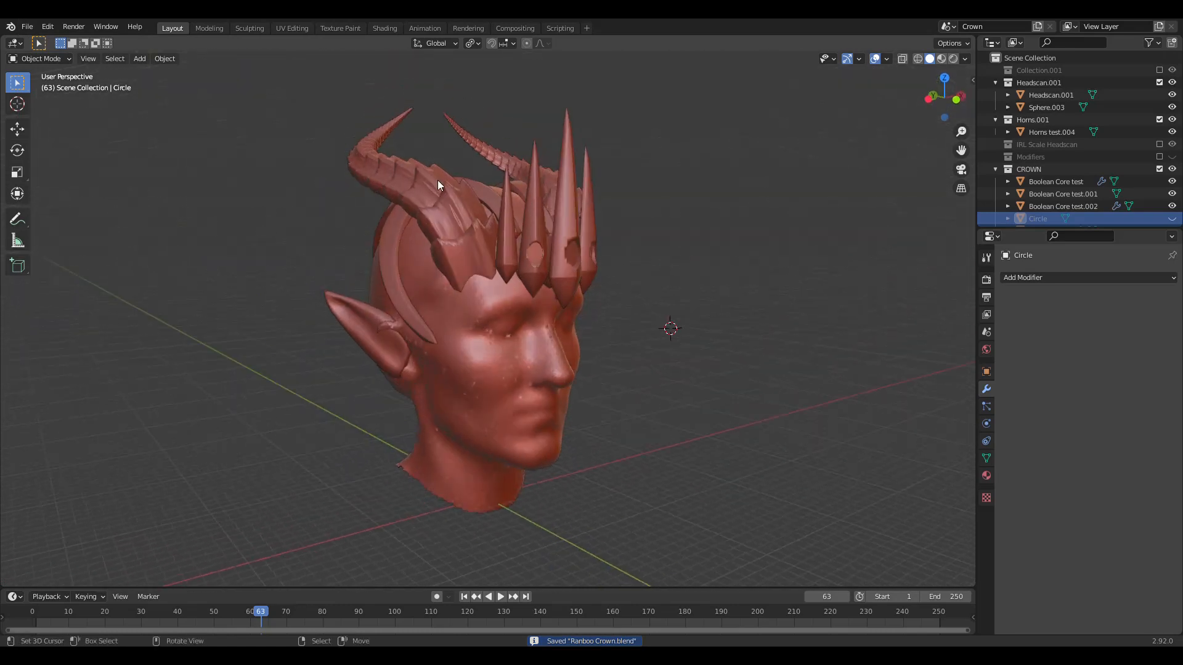
{"action": "left_click", "coordinate": [486, 188]}
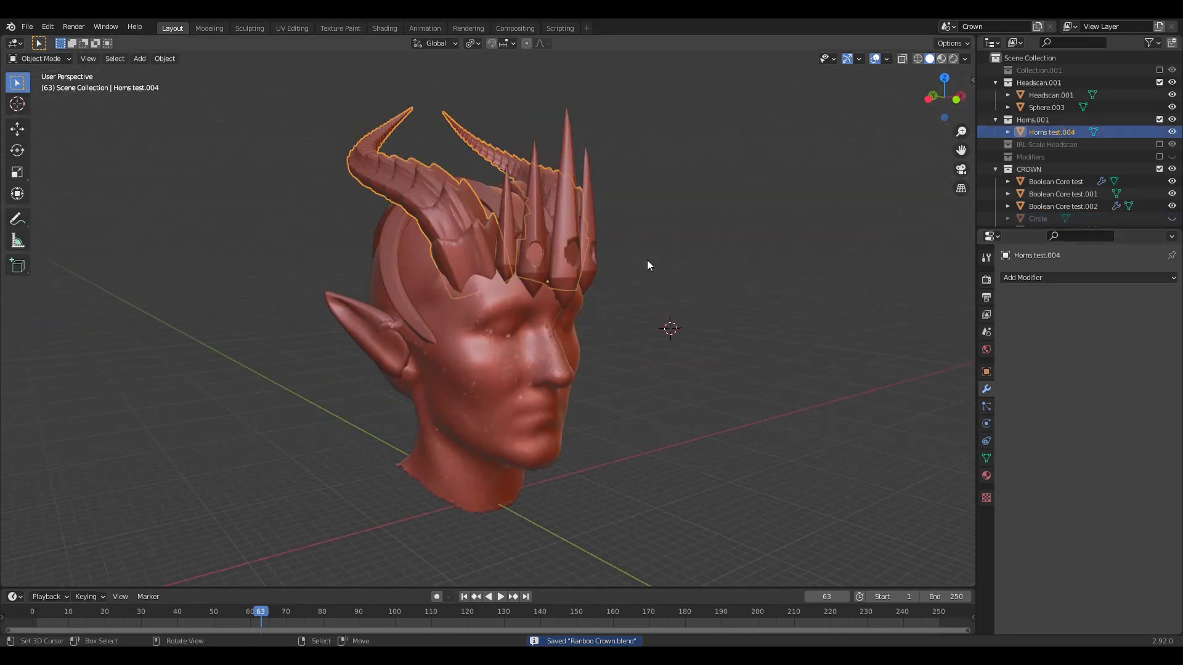
{"action": "middle_click_drag", "start_coordinate": [634, 266], "coordinate": [670, 283]}
{"action": "left_click", "coordinate": [670, 283]}
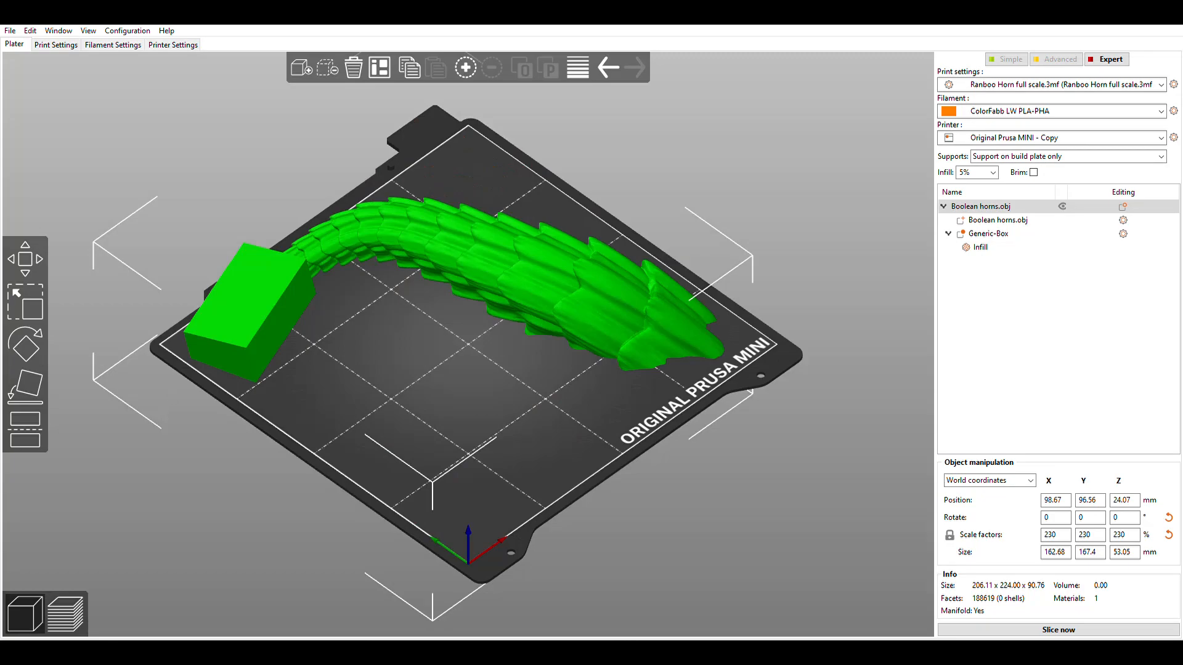
Switch to PrusaSlicer and delete the Generic-Box infill modifier from the tip of the Boolean horns.obj model.
{"action": "left_click_drag", "start_coordinate": [583, 522], "coordinate": [471, 464]}
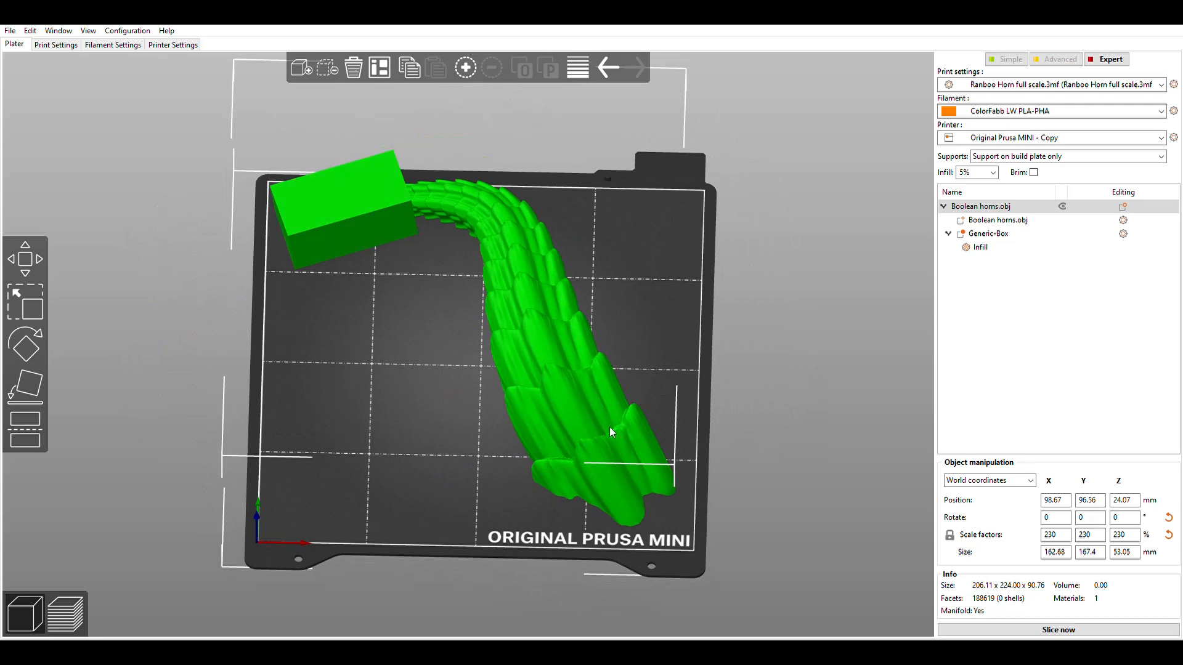
{"action": "left_click_drag", "start_coordinate": [422, 469], "coordinate": [523, 330]}
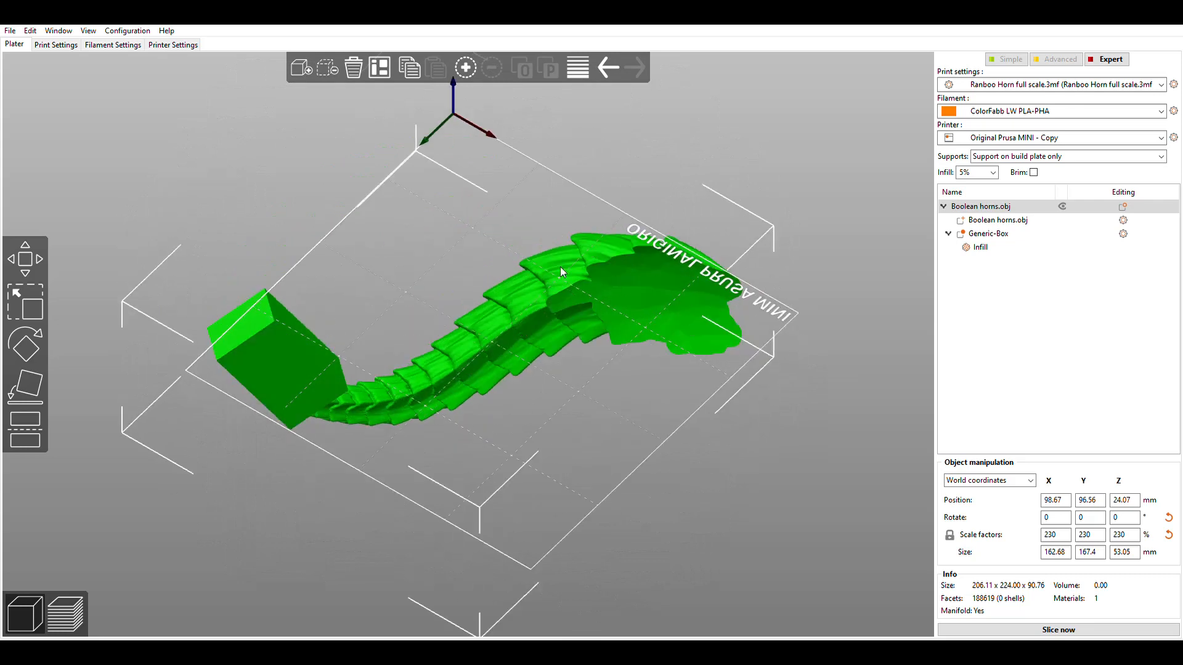
{"action": "left_click_drag", "start_coordinate": [496, 225], "coordinate": [483, 300]}
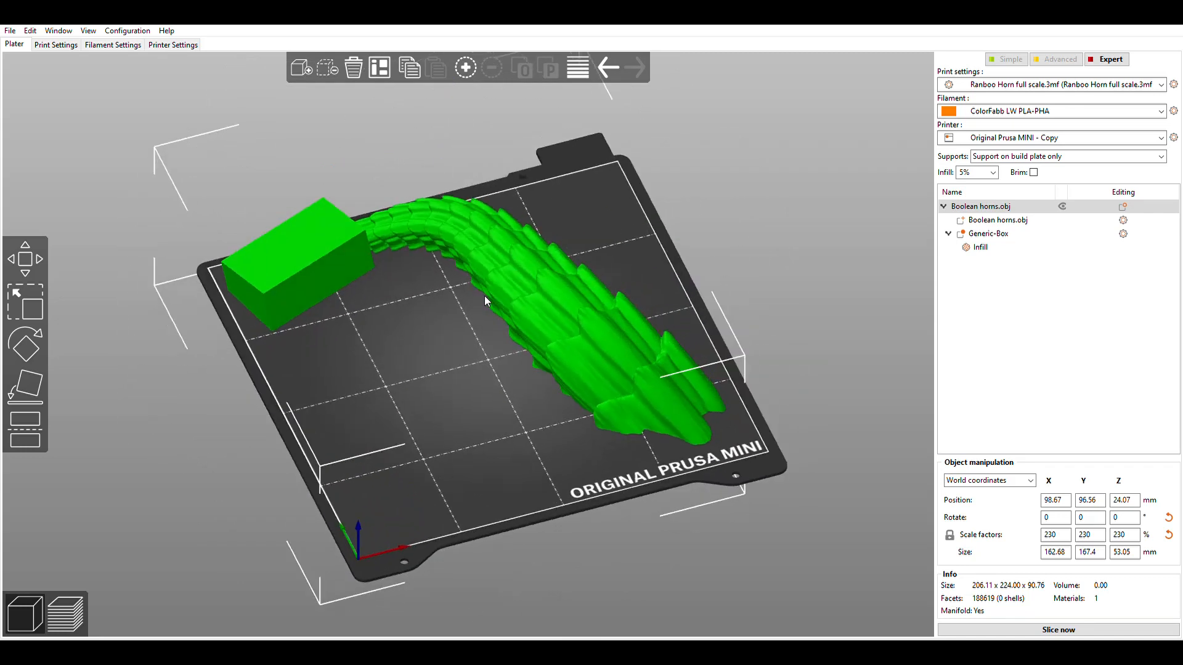
{"action": "left_click_drag", "start_coordinate": [466, 372], "coordinate": [584, 323]}
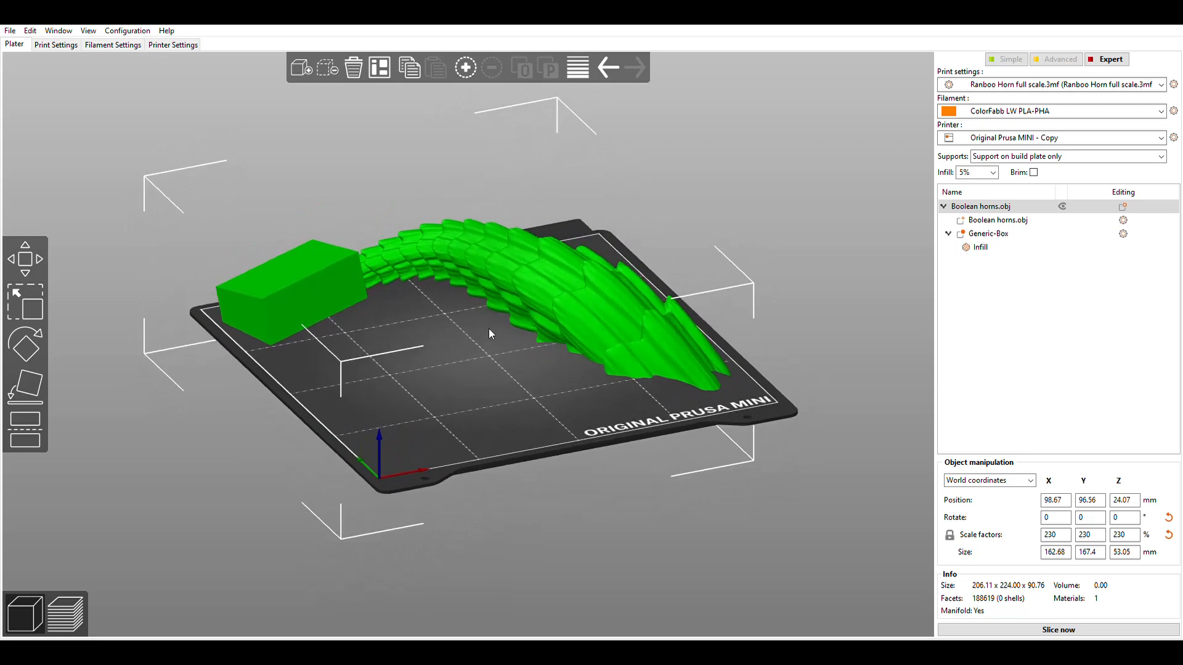
{"action": "left_click_drag", "start_coordinate": [490, 350], "coordinate": [362, 213]}
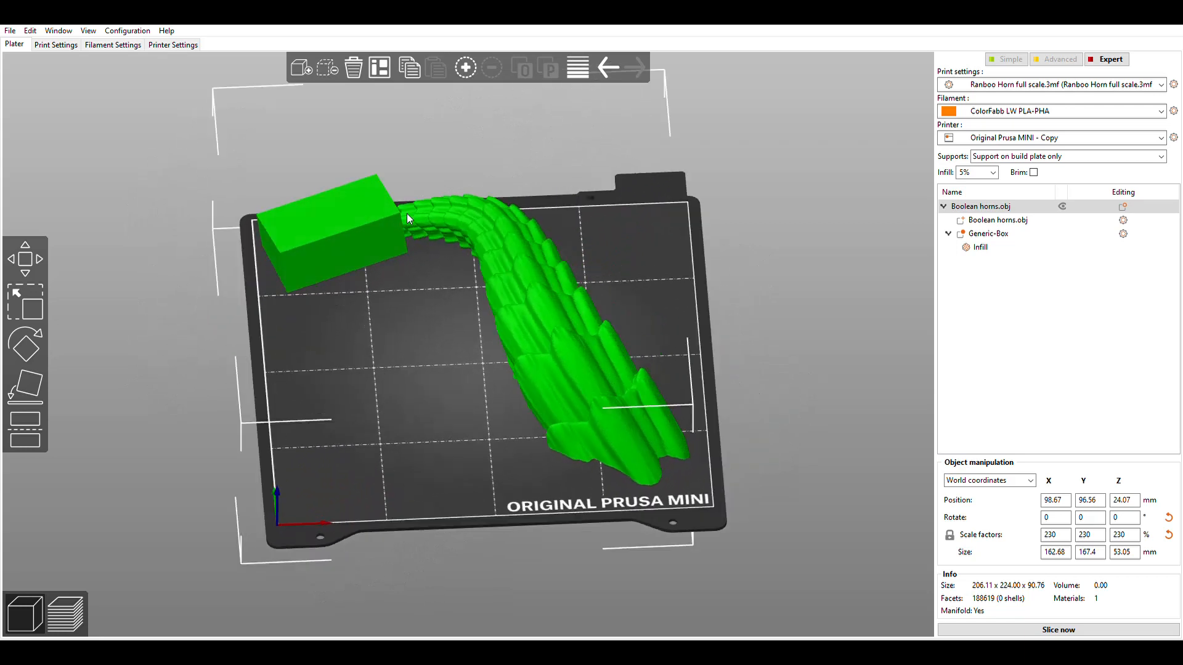
{"action": "left_click", "coordinate": [362, 237]}
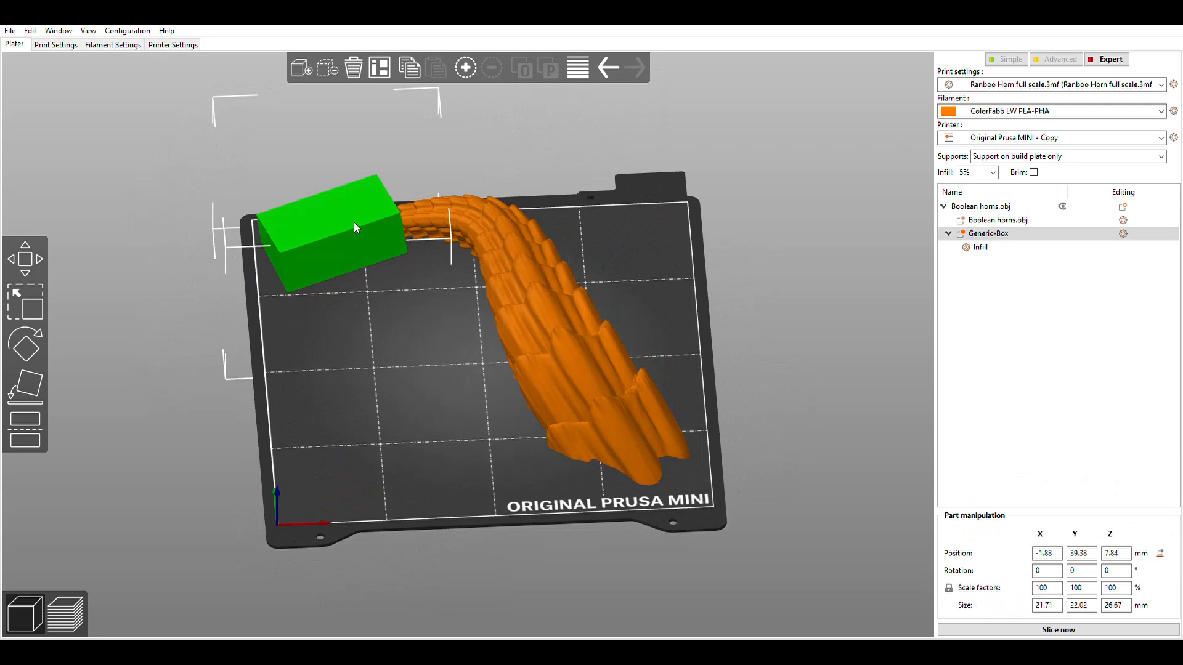
{"action": "key", "text": "Delete"}
{"action": "left_click_drag", "start_coordinate": [358, 313], "coordinate": [569, 298]}
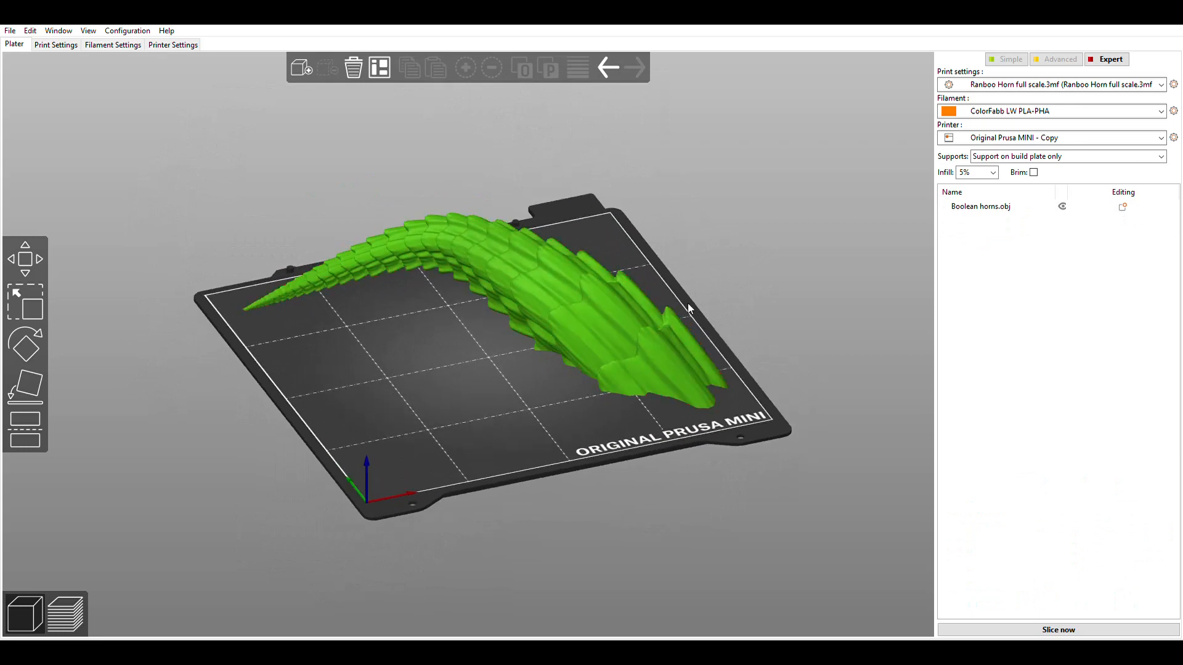
Undo the deletion of the Generic-Box modifier at the tip of the horn.
{"action": "left_click", "coordinate": [553, 319]}
{"action": "mouse_move", "coordinate": [435, 375]}
{"action": "left_mouse_down"}
{"action": "mouse_move", "coordinate": [367, 385]}
{"action": "mouse_move", "coordinate": [378, 398]}
{"action": "mouse_move", "coordinate": [429, 390]}
{"action": "mouse_move", "coordinate": [429, 379]}
{"action": "left_mouse_up"}
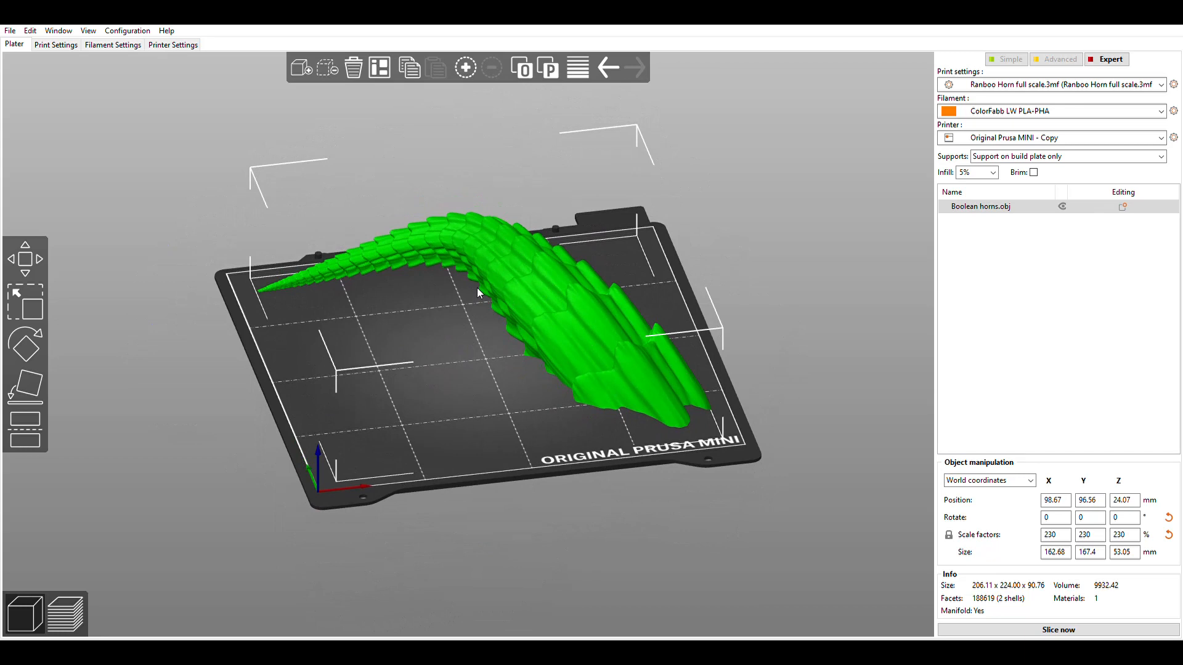
{"action": "left_click", "coordinate": [446, 320]}
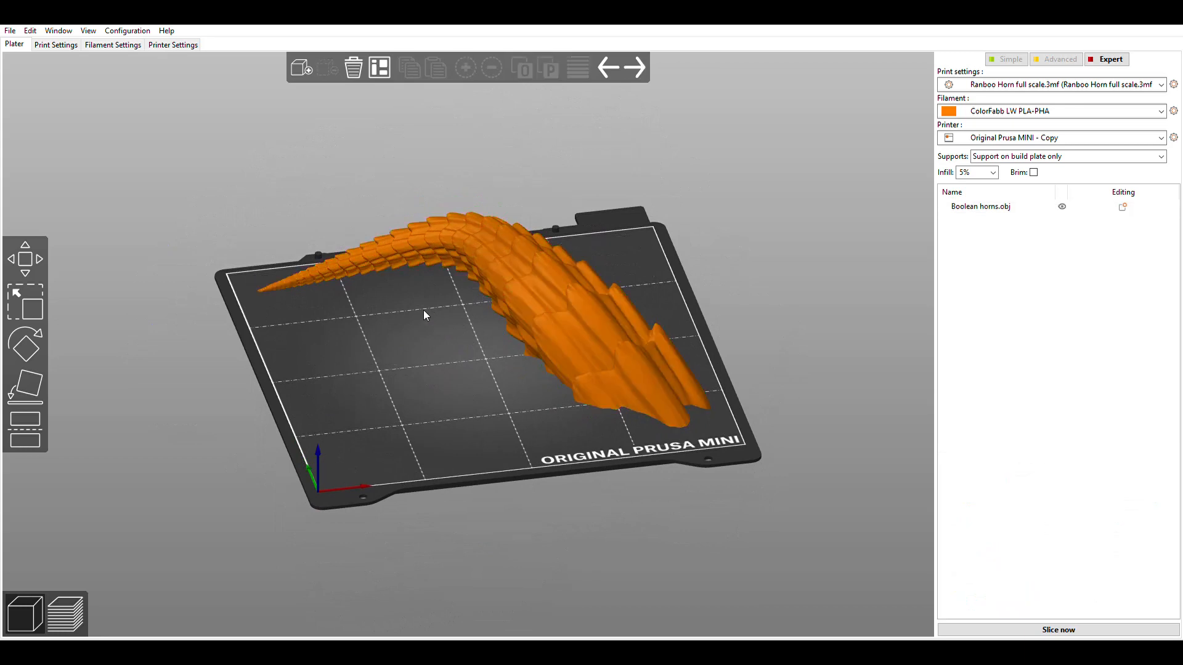
{"action": "key", "text": "ctrl+z"}
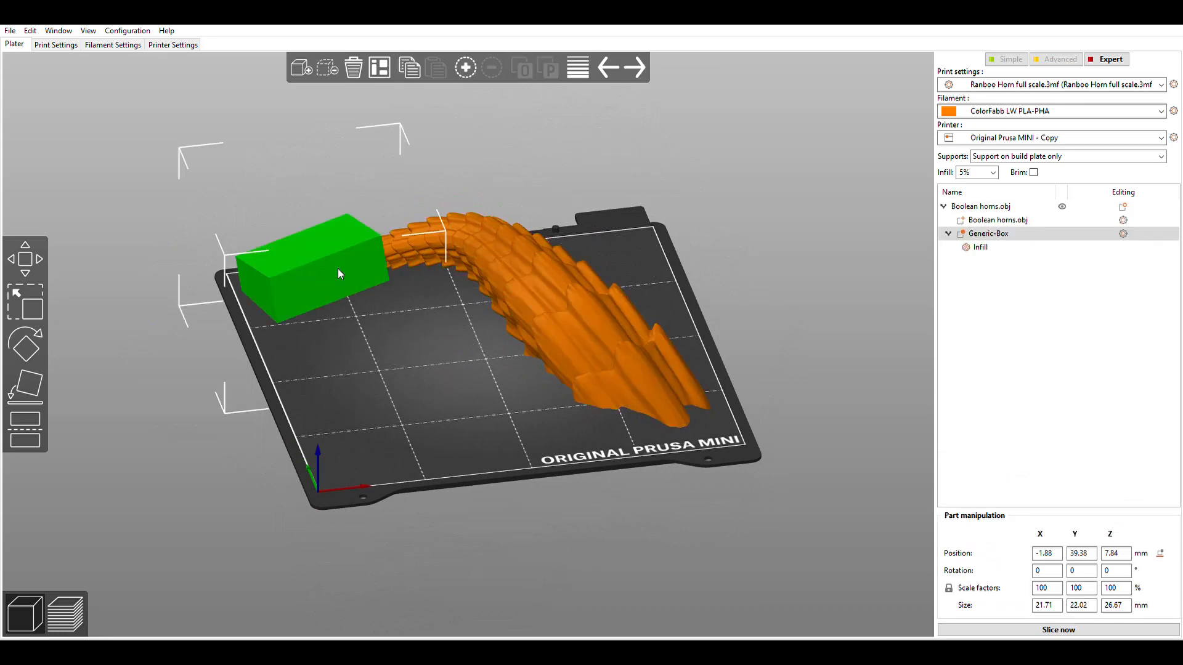
Set the fill density of the Generic-Box infill modifier to 60%.
{"action": "left_click", "coordinate": [984, 246]}
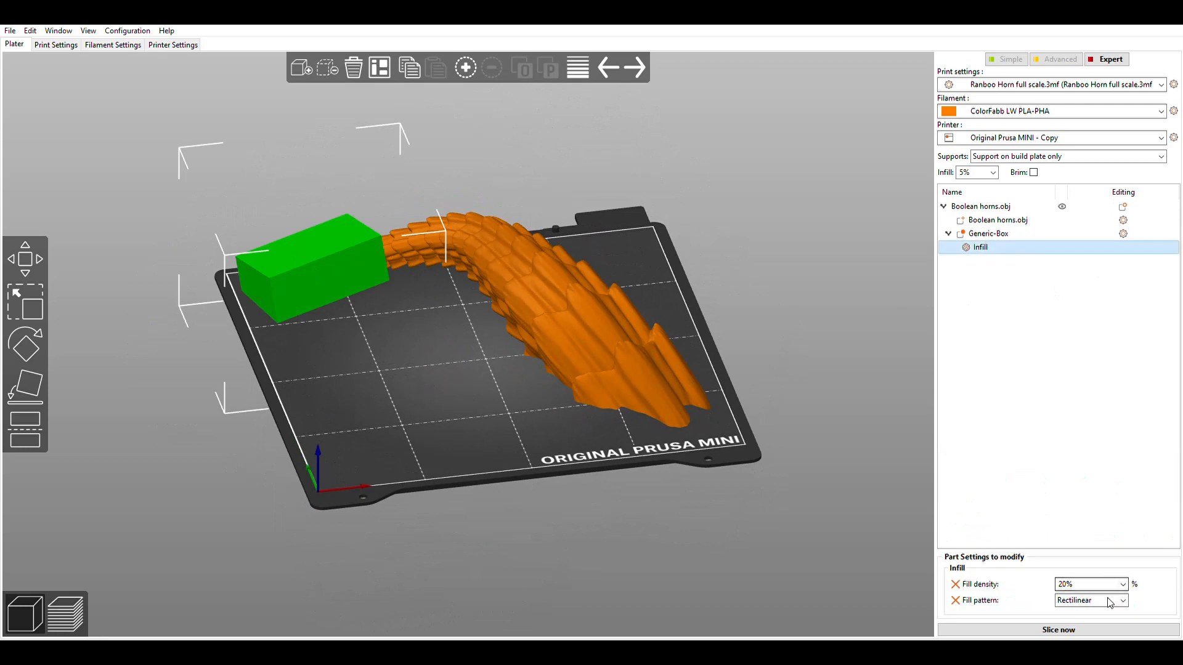
{"action": "double_click", "coordinate": [1096, 582]}
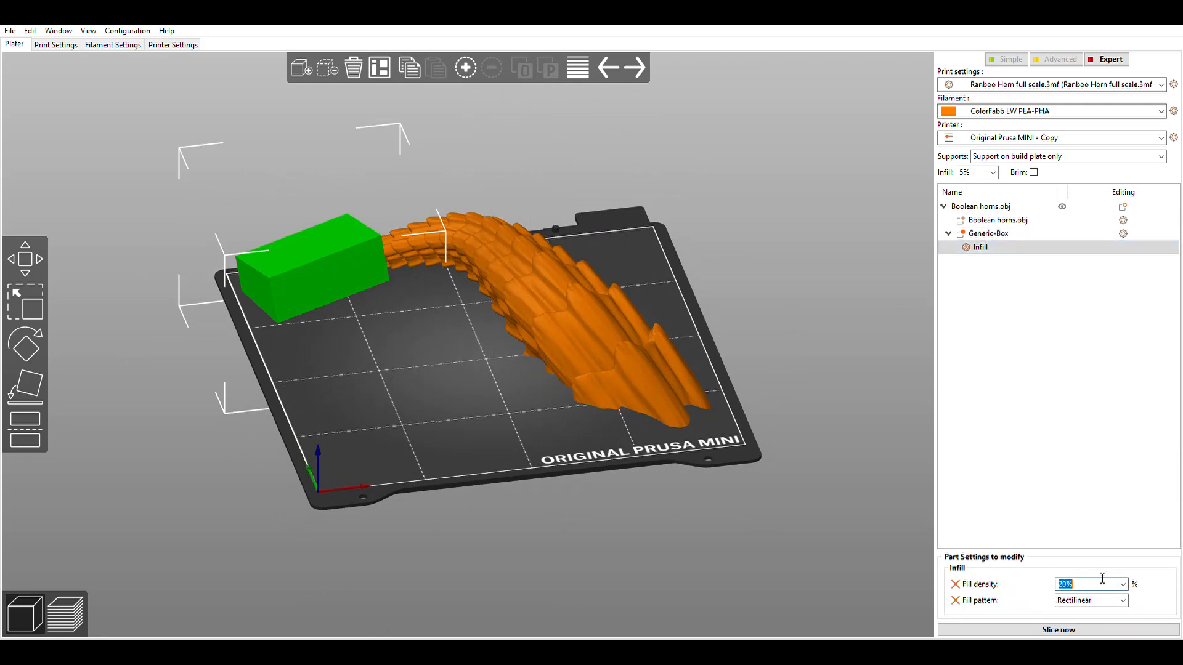
{"action": "left_click", "coordinate": [1123, 582]}
{"action": "left_click", "coordinate": [1075, 529]}
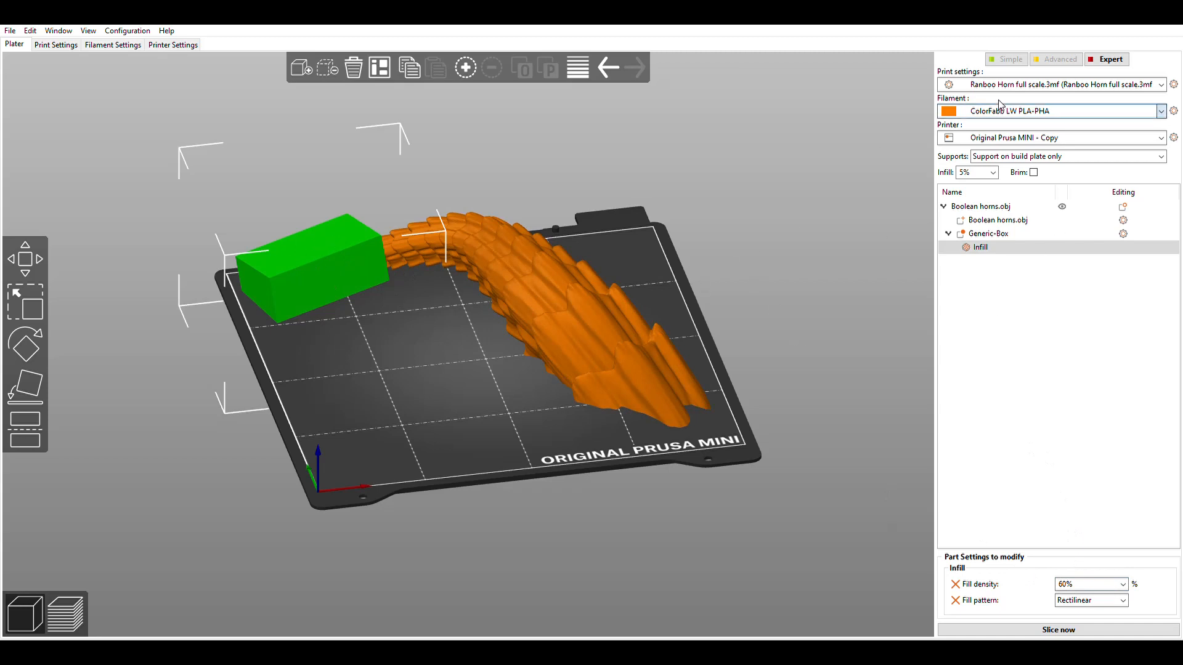
{"action": "left_click", "coordinate": [1025, 433]}
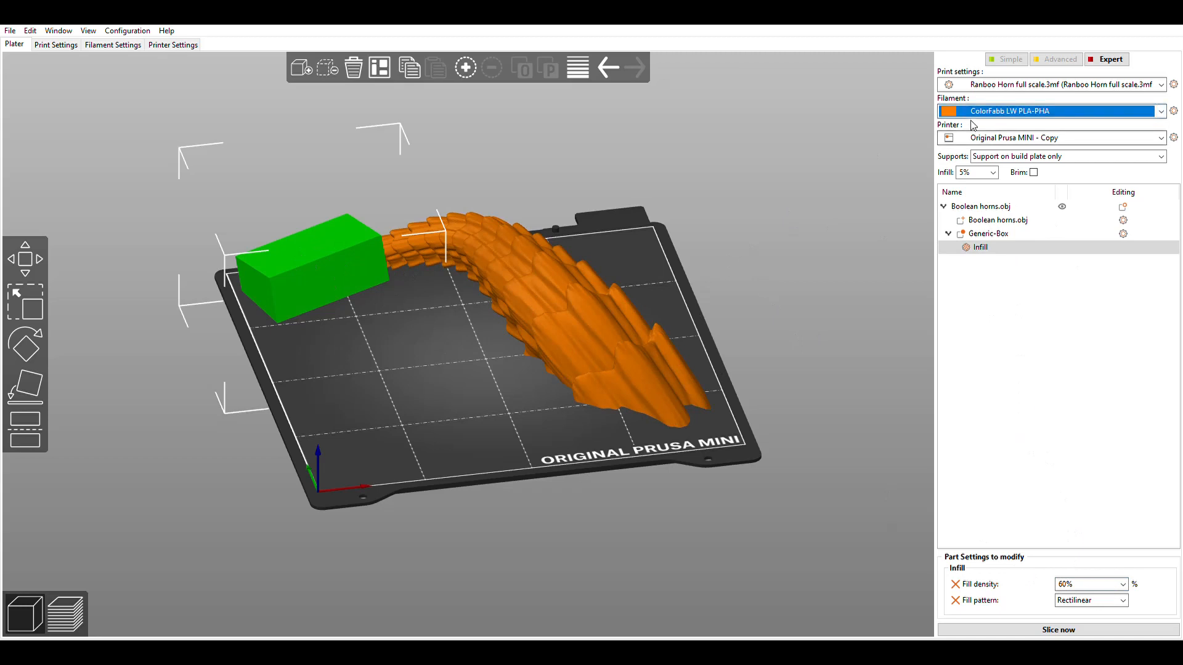
{"action": "left_click", "coordinate": [993, 79]}
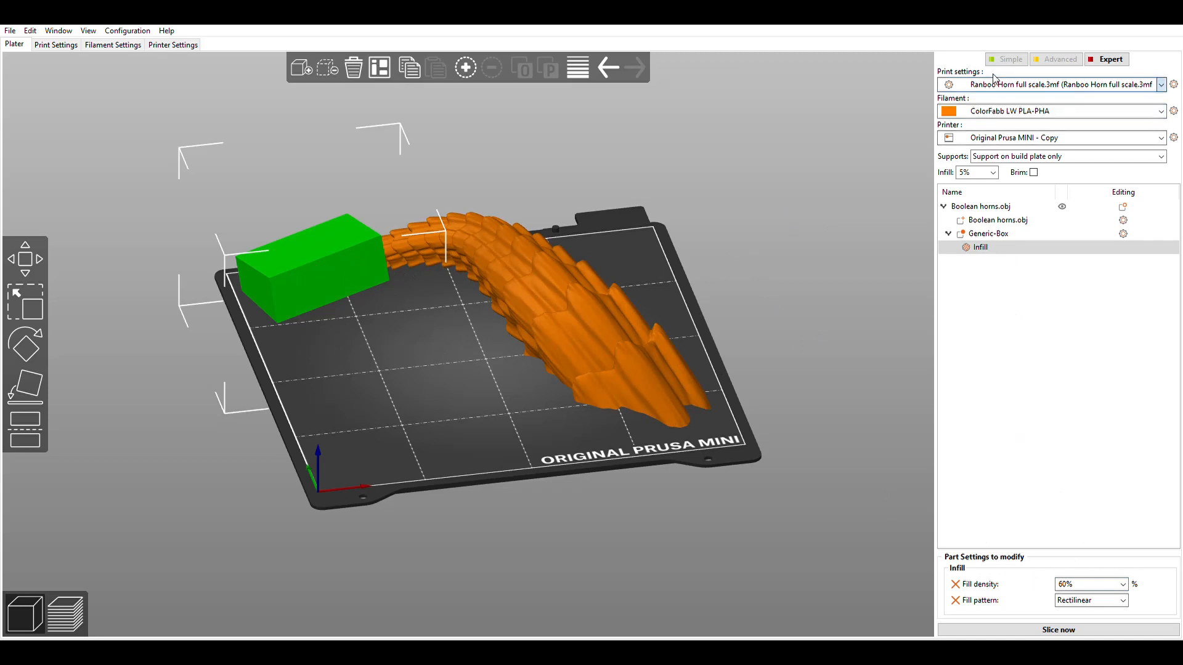
{"action": "left_click", "coordinate": [992, 144]}
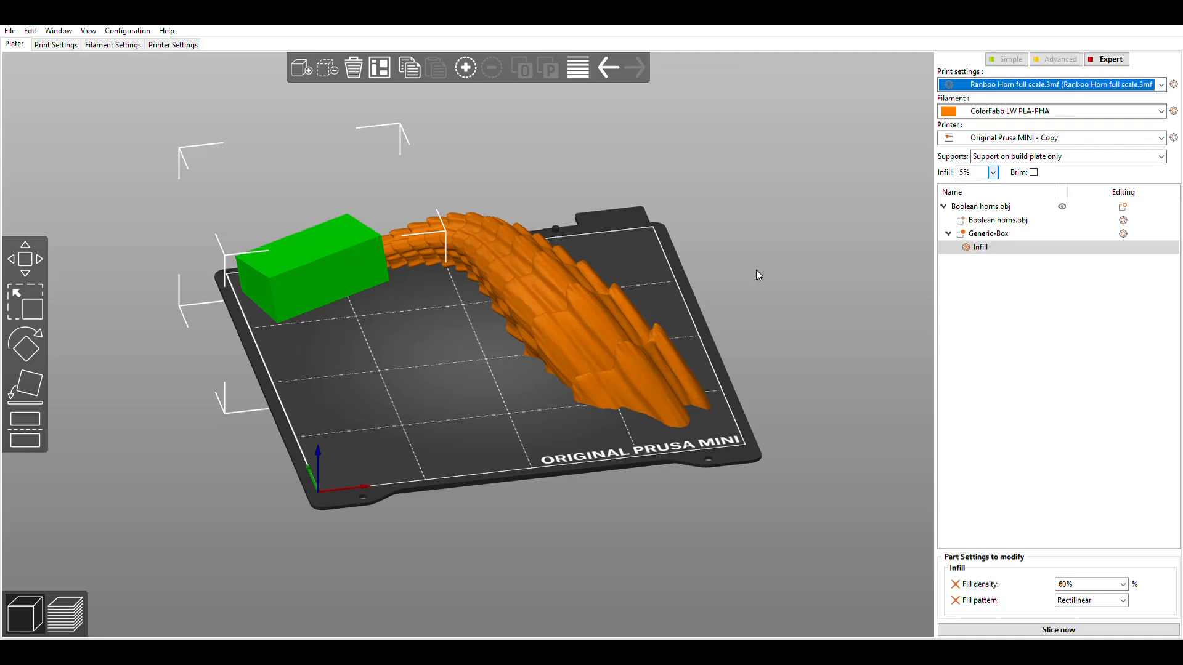
Slice the Boolean horns.obj model and inspect its toolpaths and support material in the sliced preview.
{"action": "left_click", "coordinate": [652, 289]}
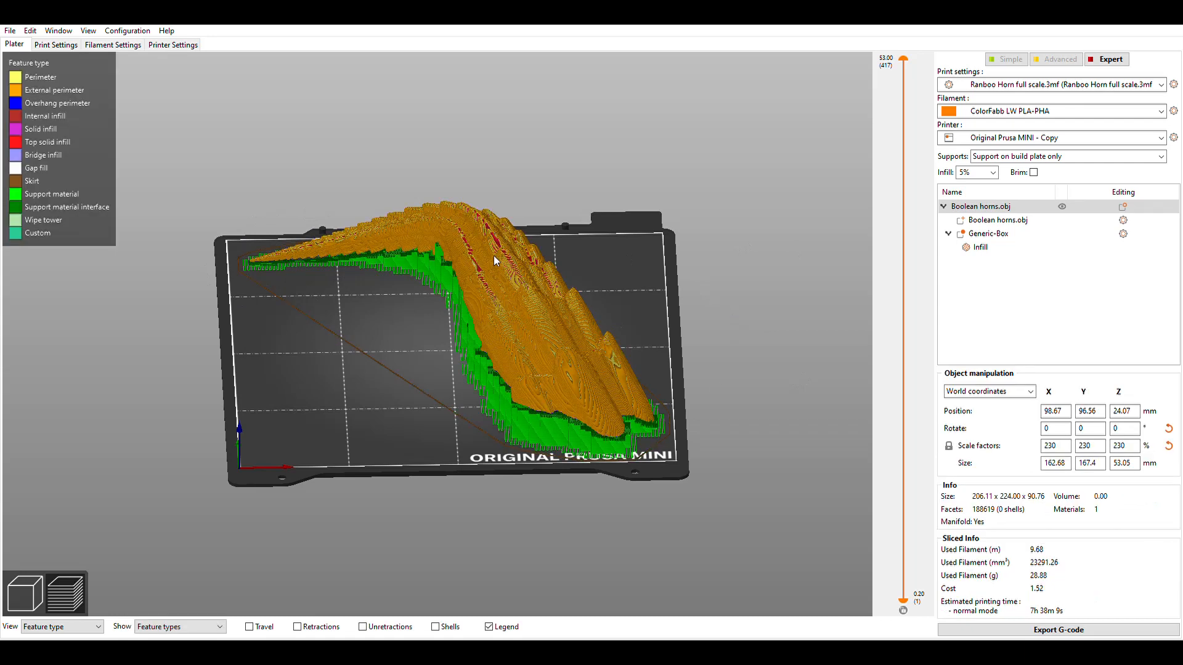
{"action": "left_click_drag", "start_coordinate": [774, 332], "coordinate": [610, 312]}
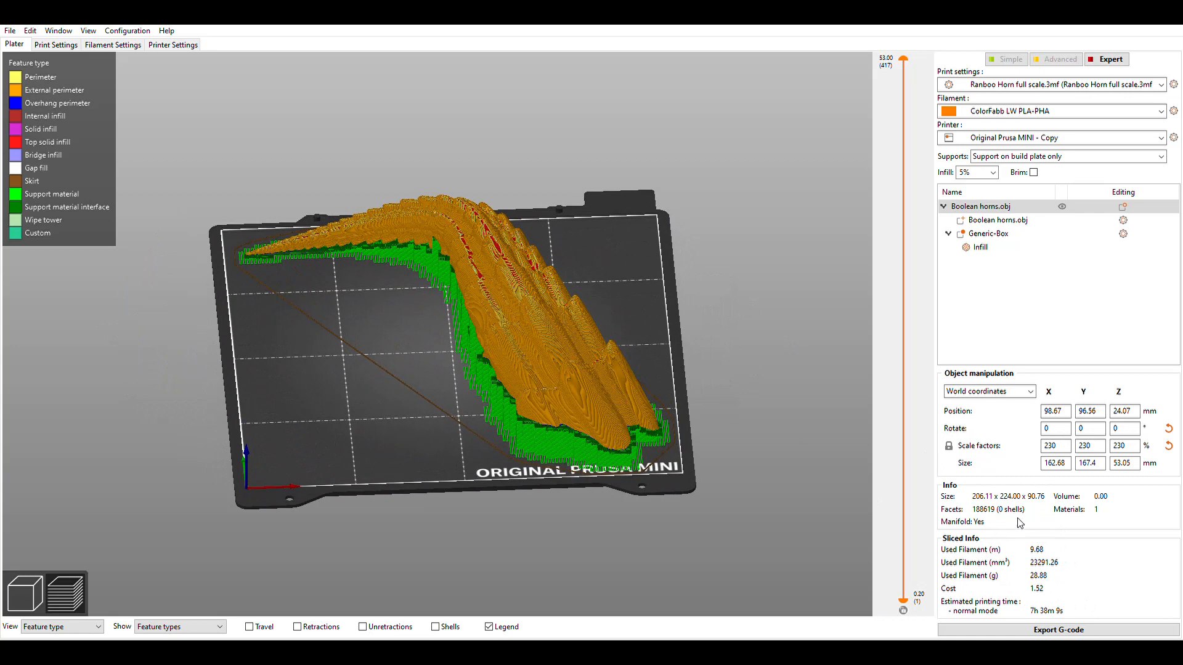
{"action": "left_click_drag", "start_coordinate": [686, 271], "coordinate": [674, 246]}
{"action": "left_click_drag", "start_coordinate": [630, 309], "coordinate": [584, 298]}
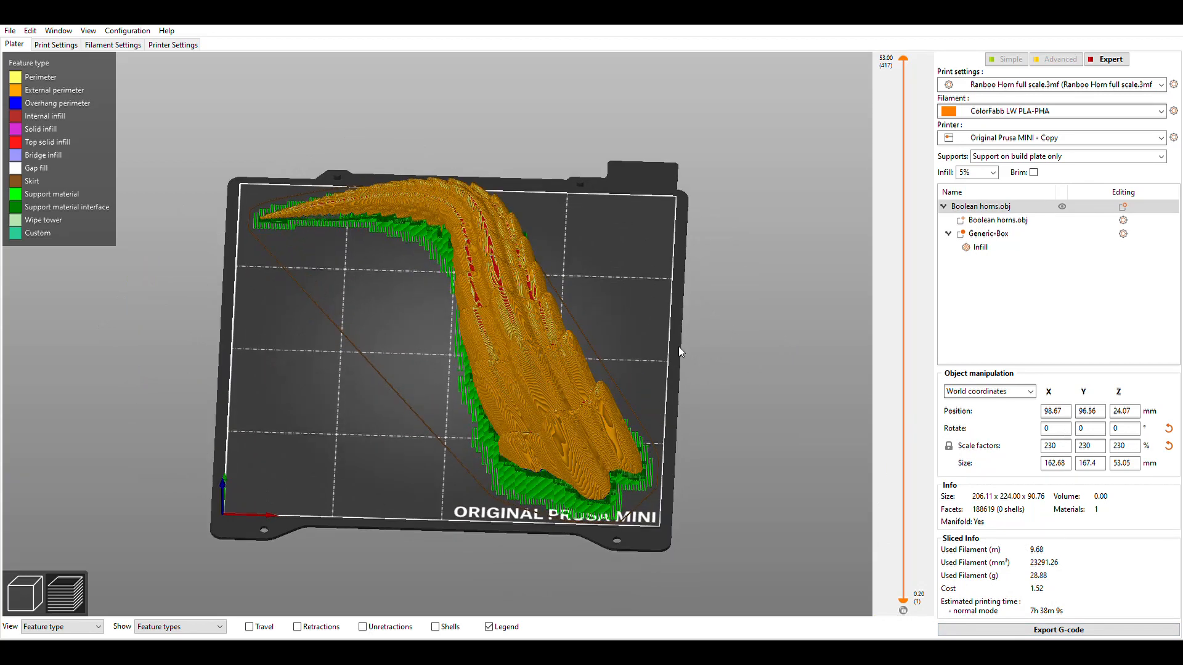